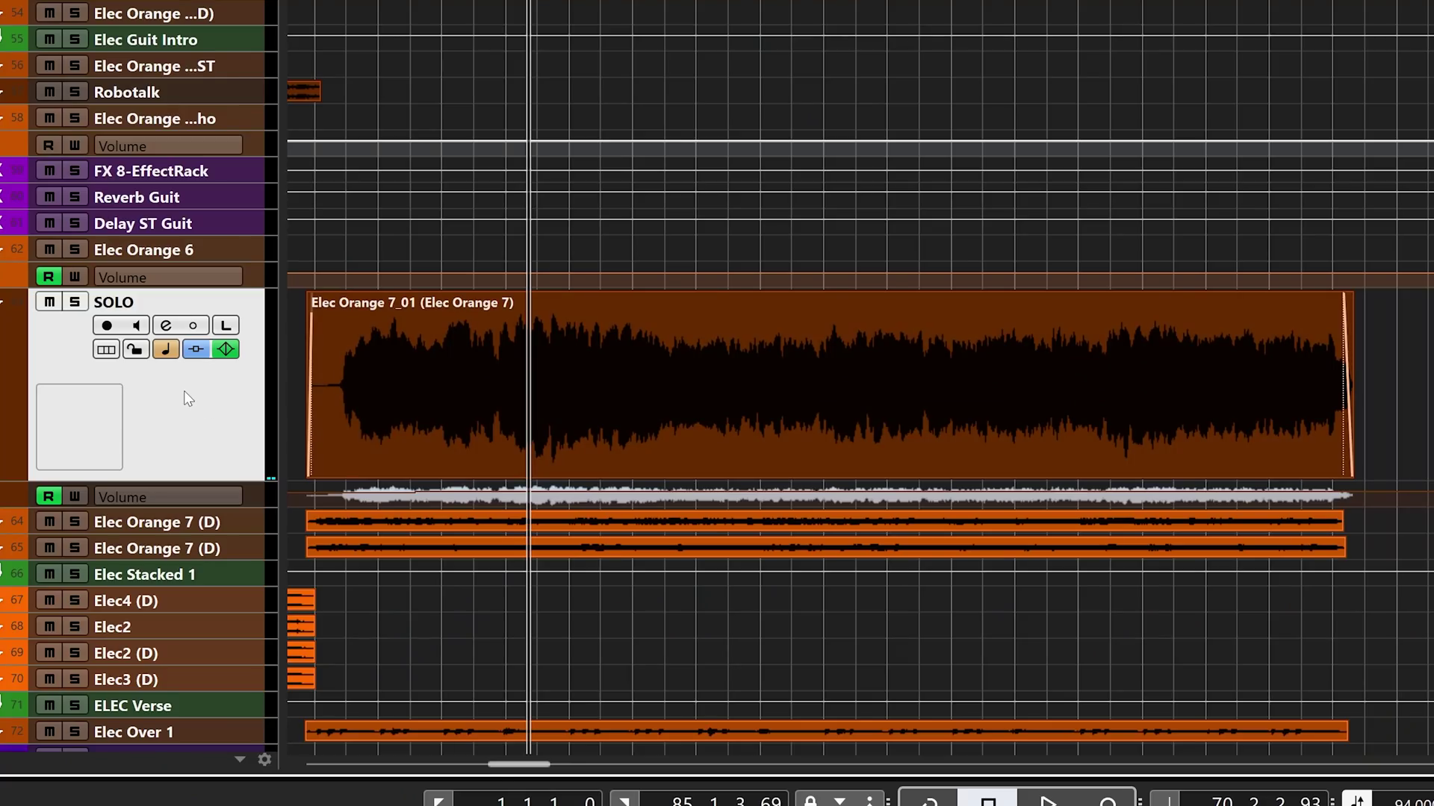
# - Duplicate the SOLO track and select the audio event on the duplicate track
pyautogui.rightClick(188, 399)
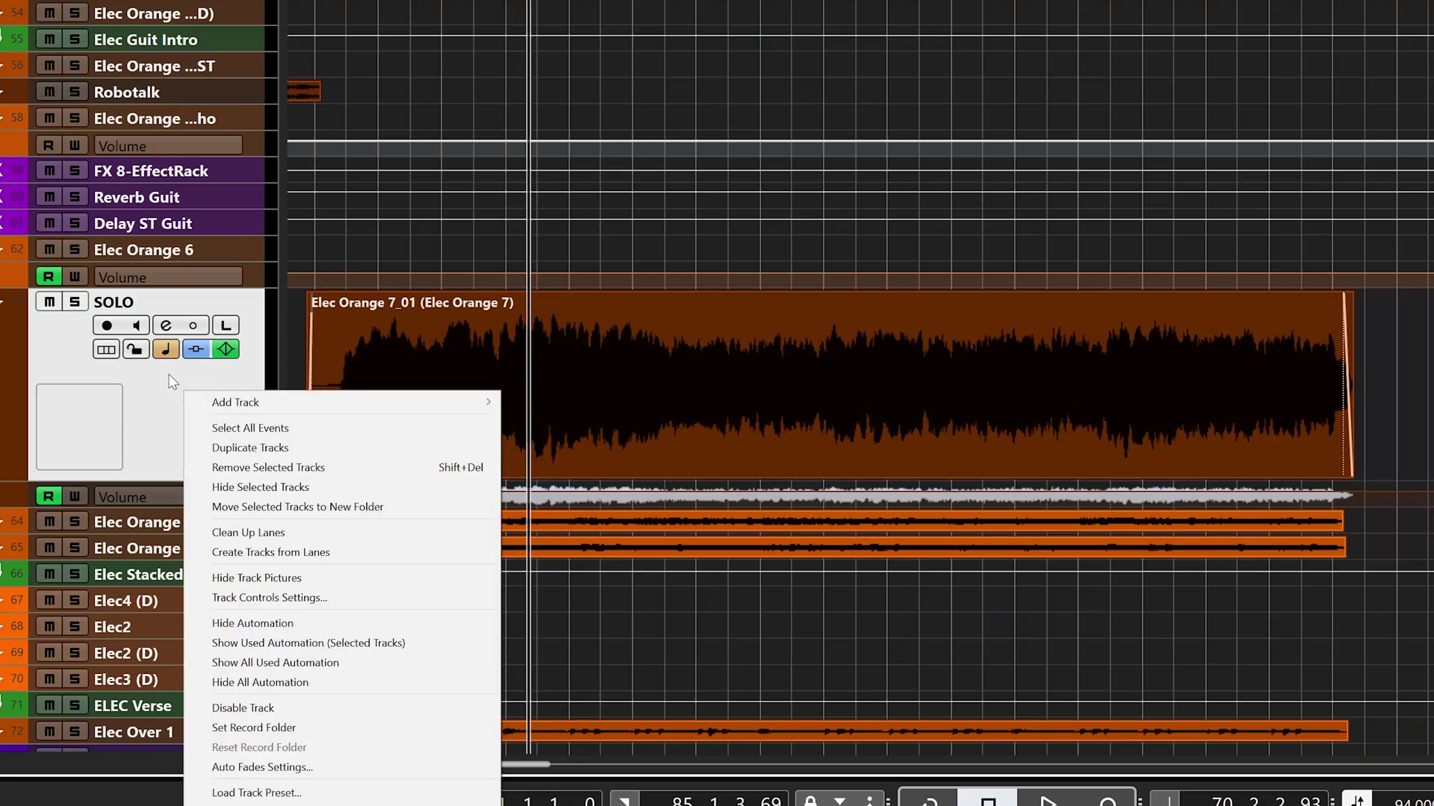
pyautogui.click(248, 448)
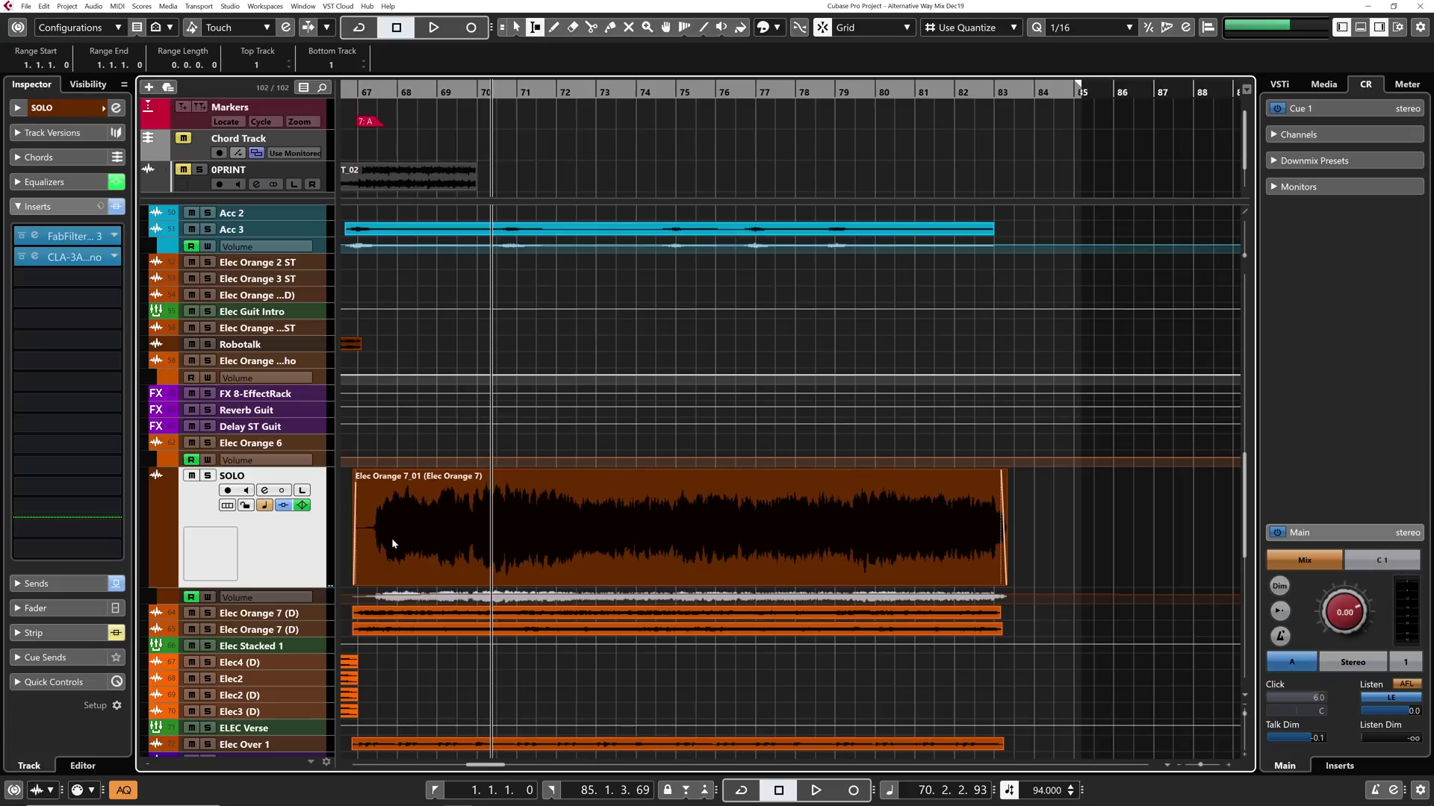
pyautogui.scroll(-3, 393, 416)
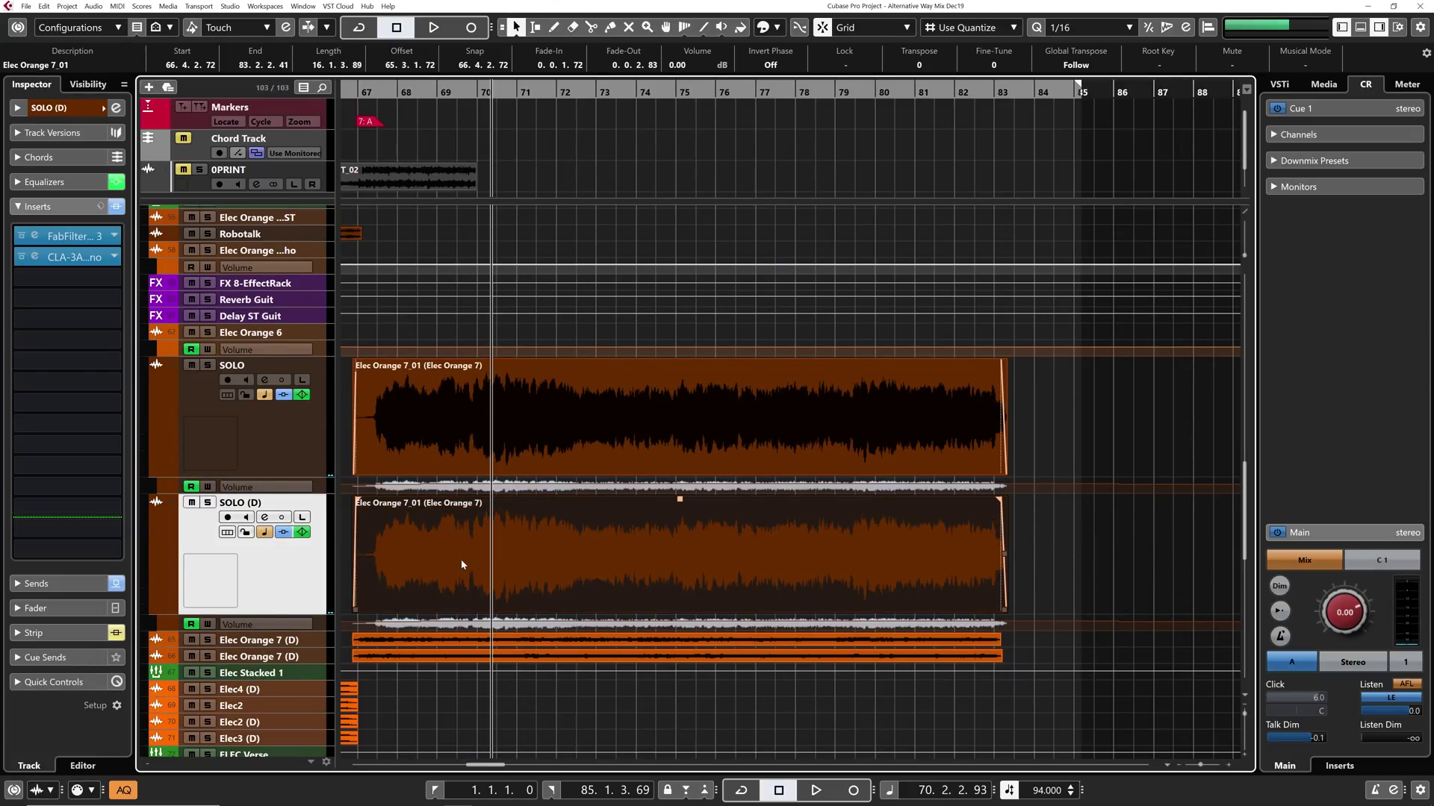
pyautogui.click(599, 409)
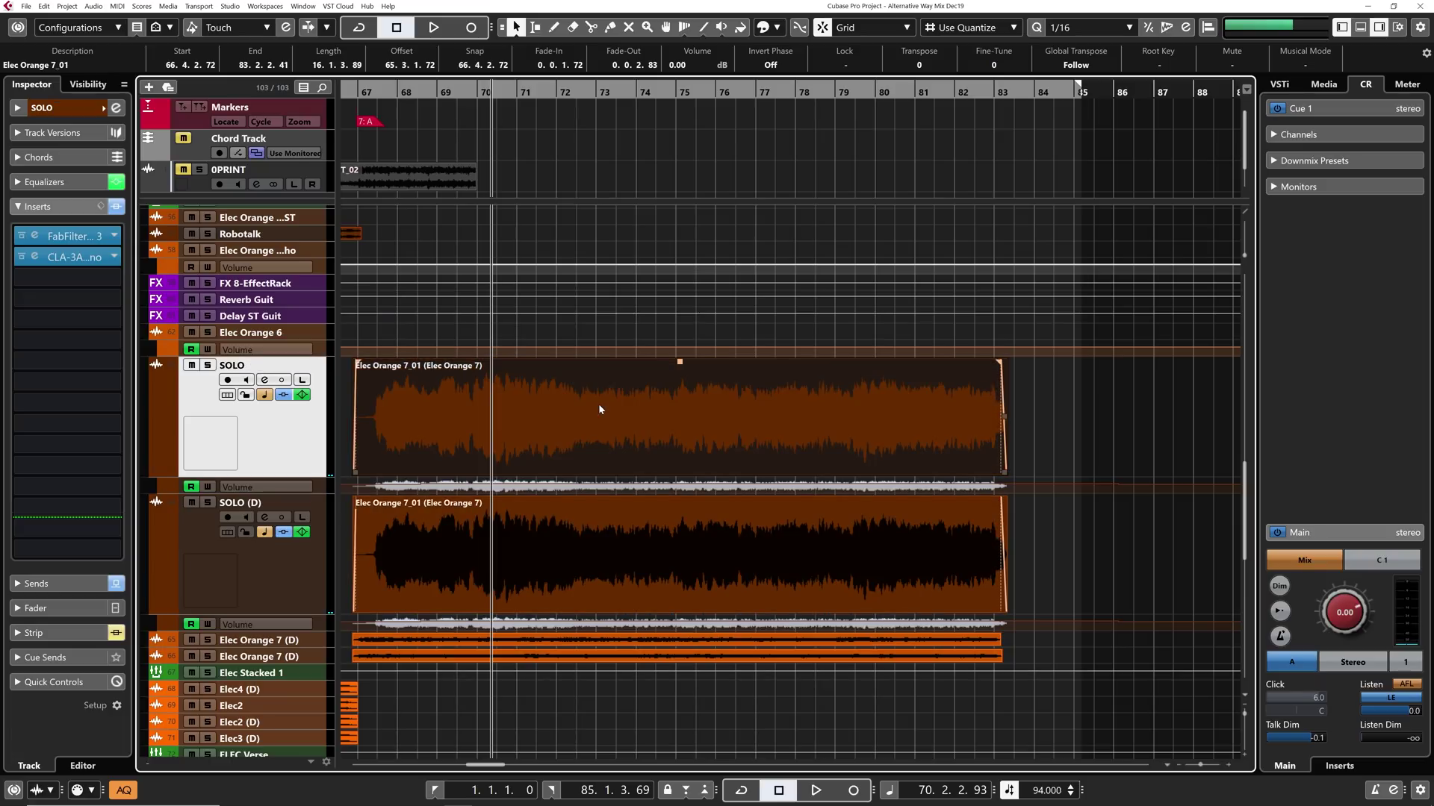
pyautogui.click(572, 549)
pyautogui.click(575, 433)
pyautogui.click(566, 542)
pyautogui.click(566, 538)
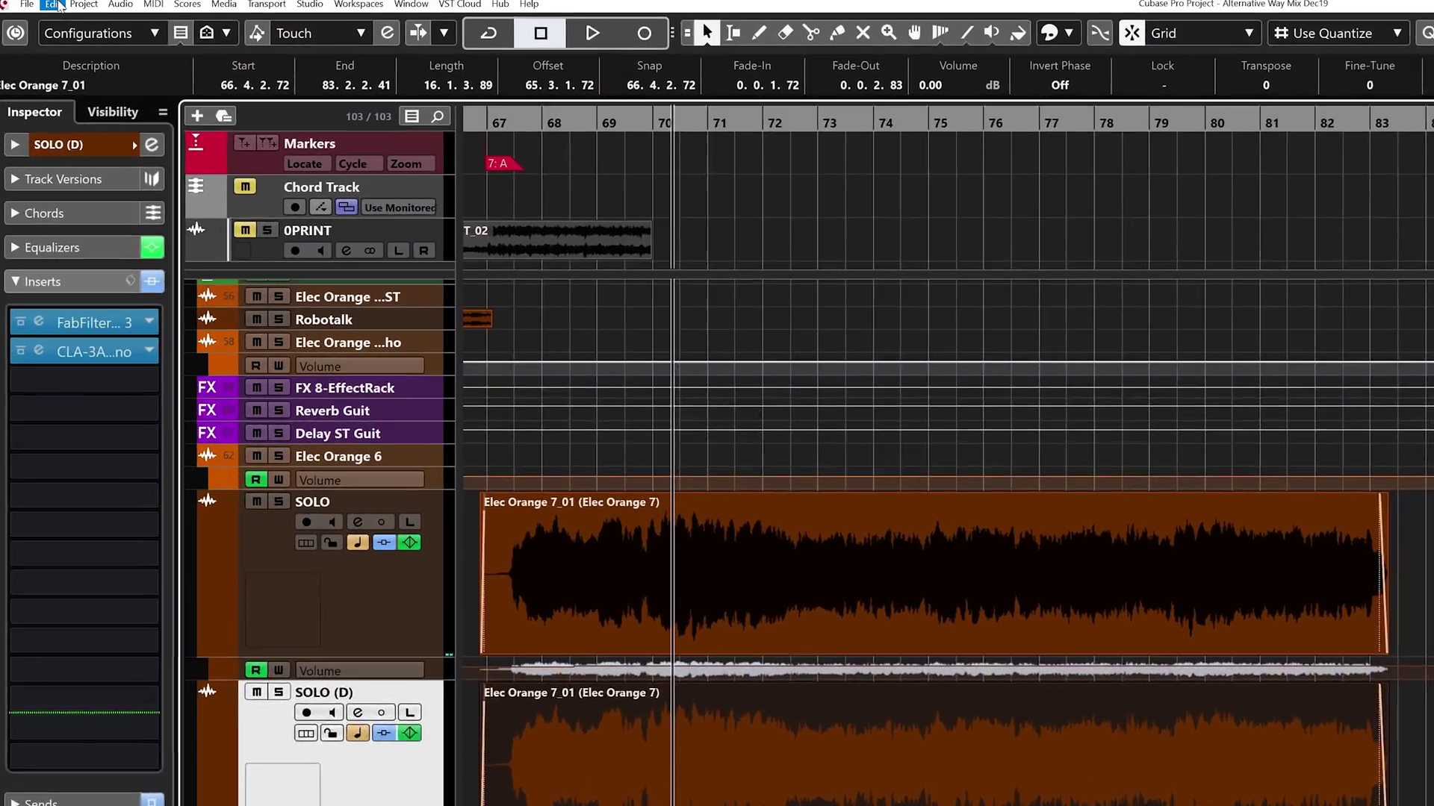
# - In the audio editing preferences, set On Processing Shared Clips to Process Existing Clip
pyautogui.click(45, 6)
pyautogui.click(110, 734)
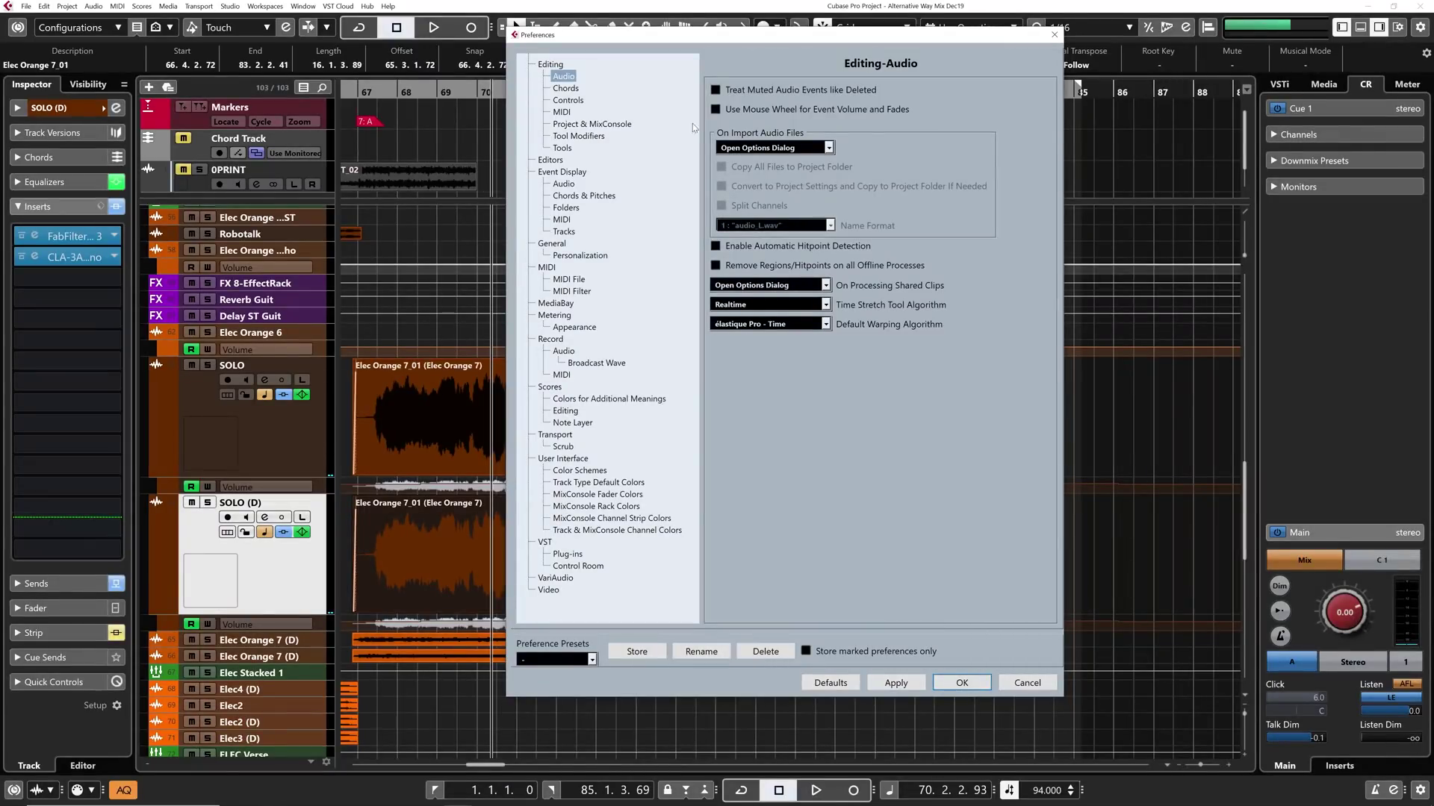
pyautogui.click(549, 66)
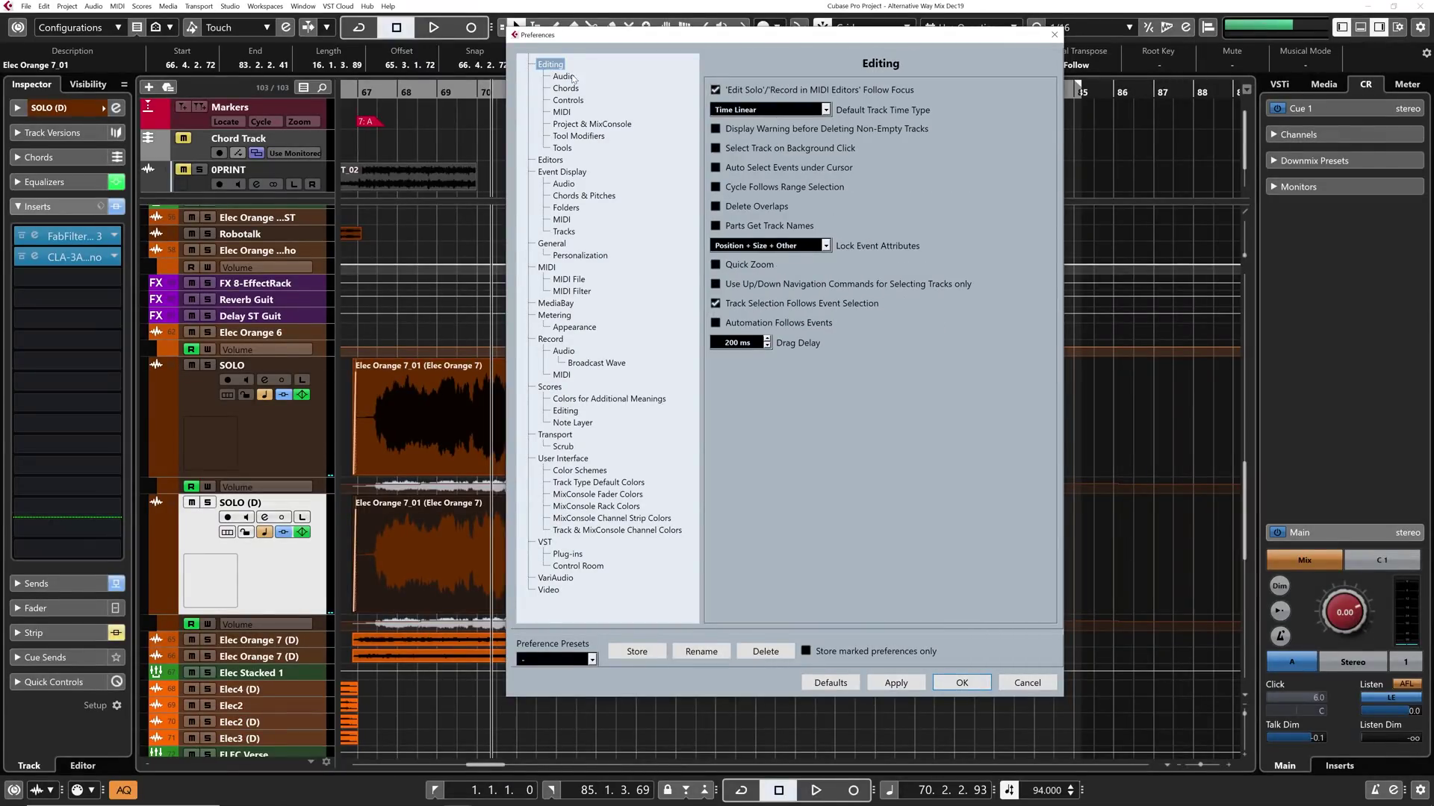
pyautogui.click(571, 77)
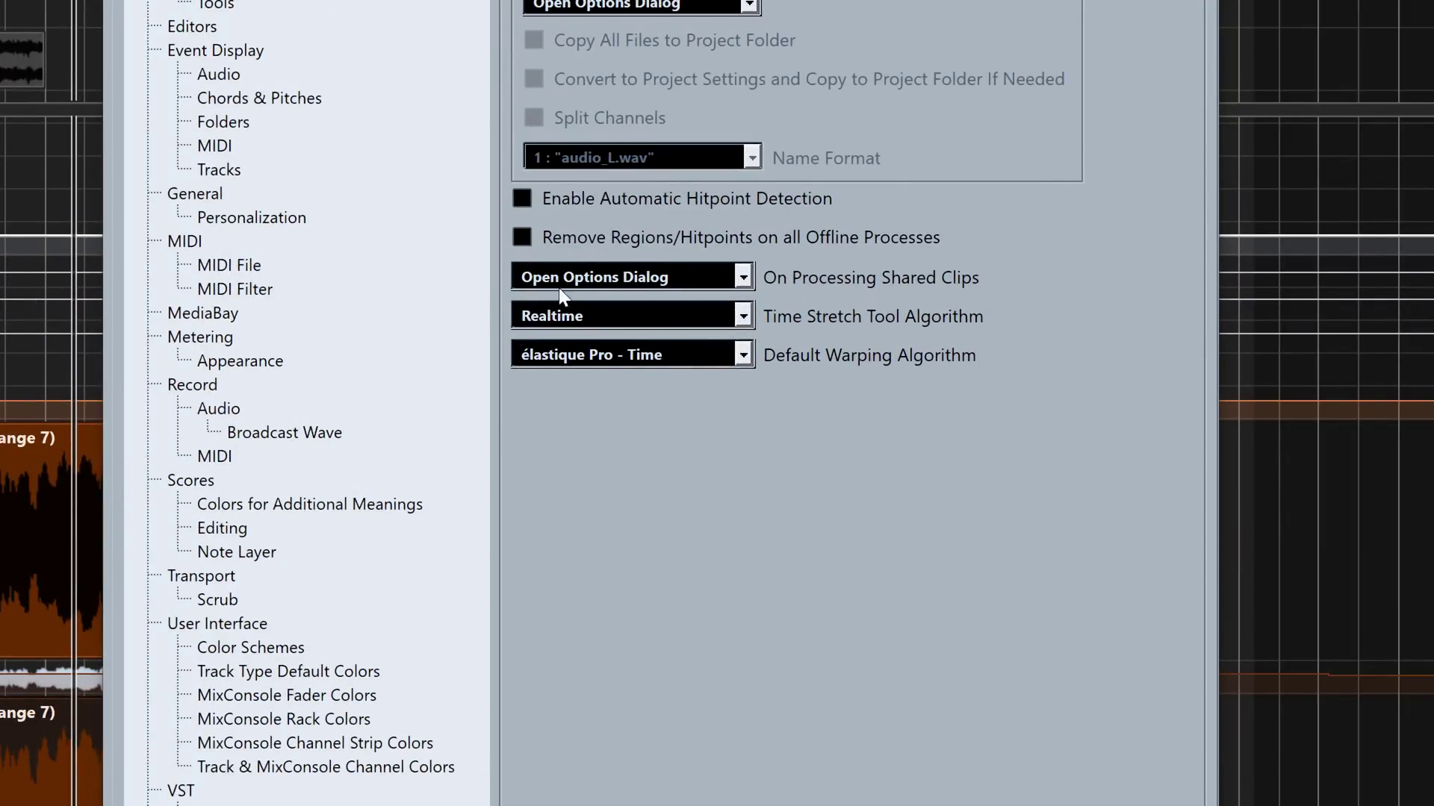
pyautogui.click(744, 277)
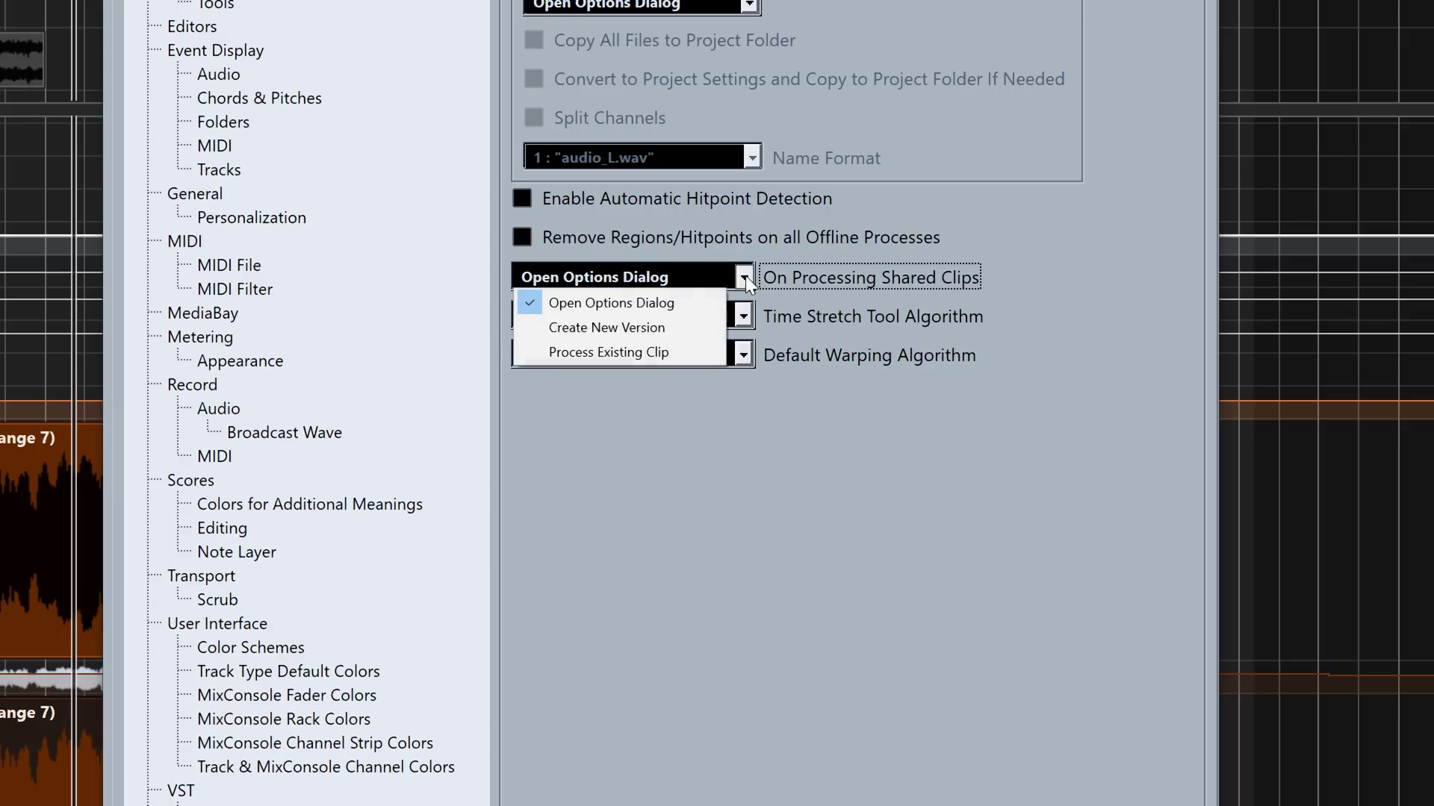
pyautogui.click(604, 352)
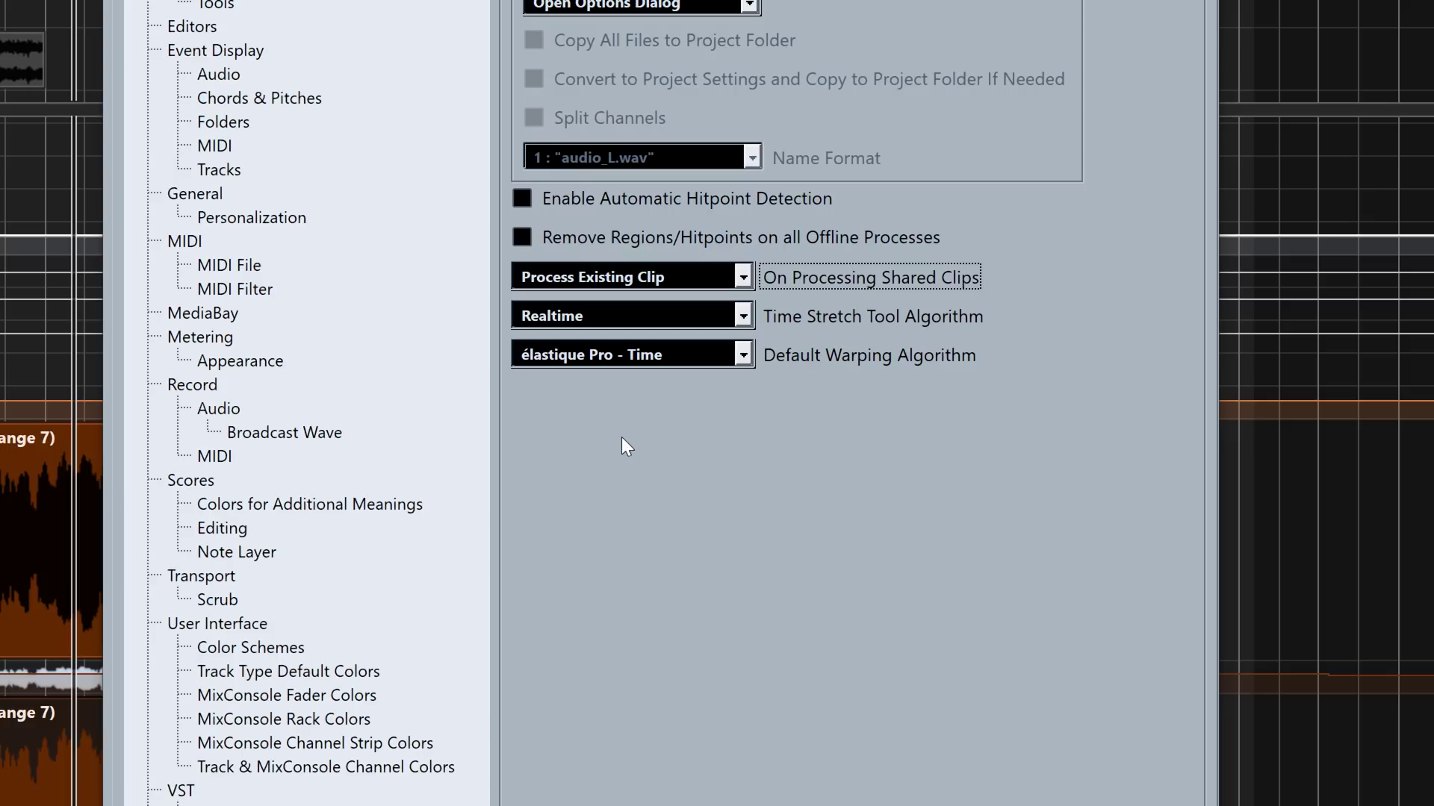
# - Set On Processing Shared Clips back to Open Options Dialog and confirm the preferences
pyautogui.click(741, 279)
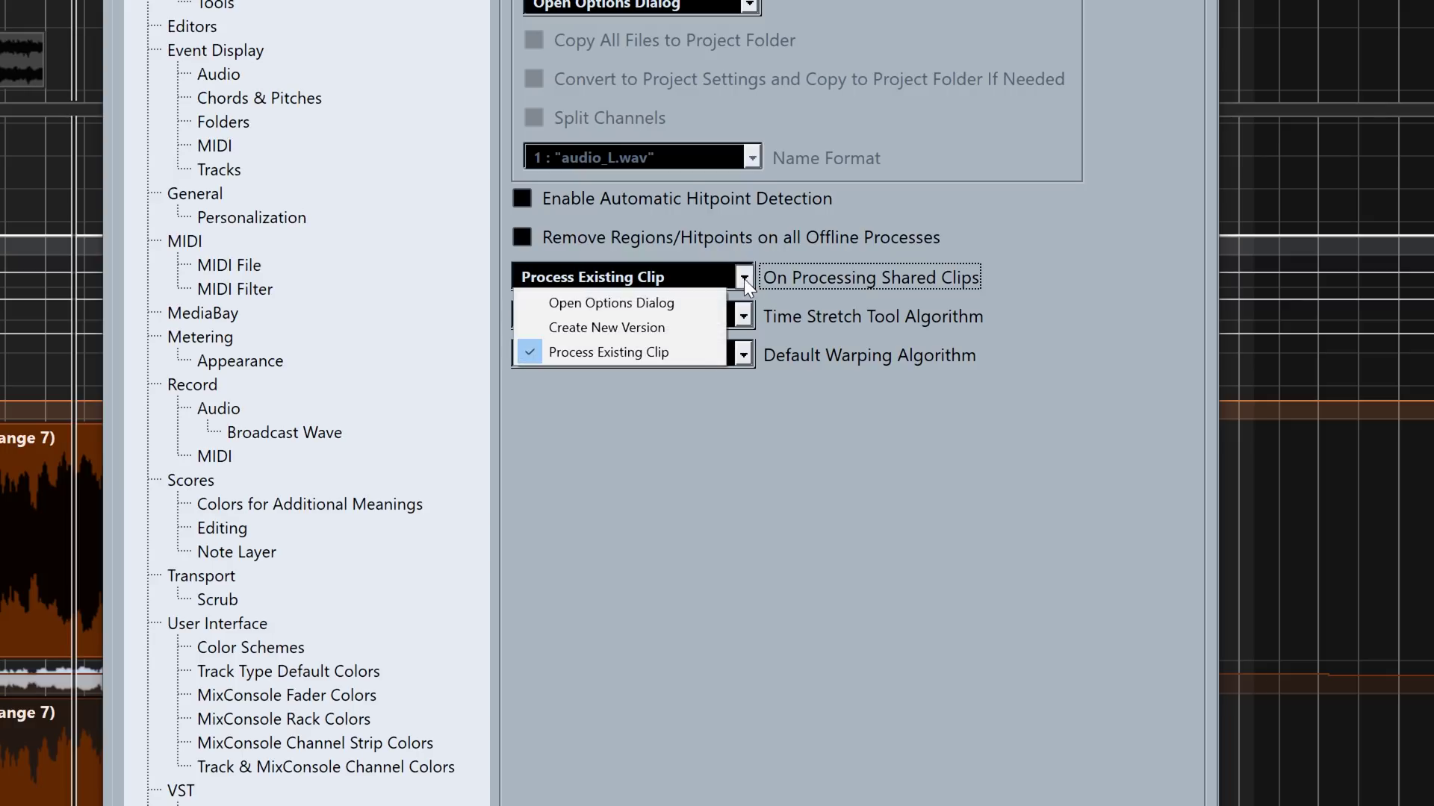
pyautogui.click(589, 311)
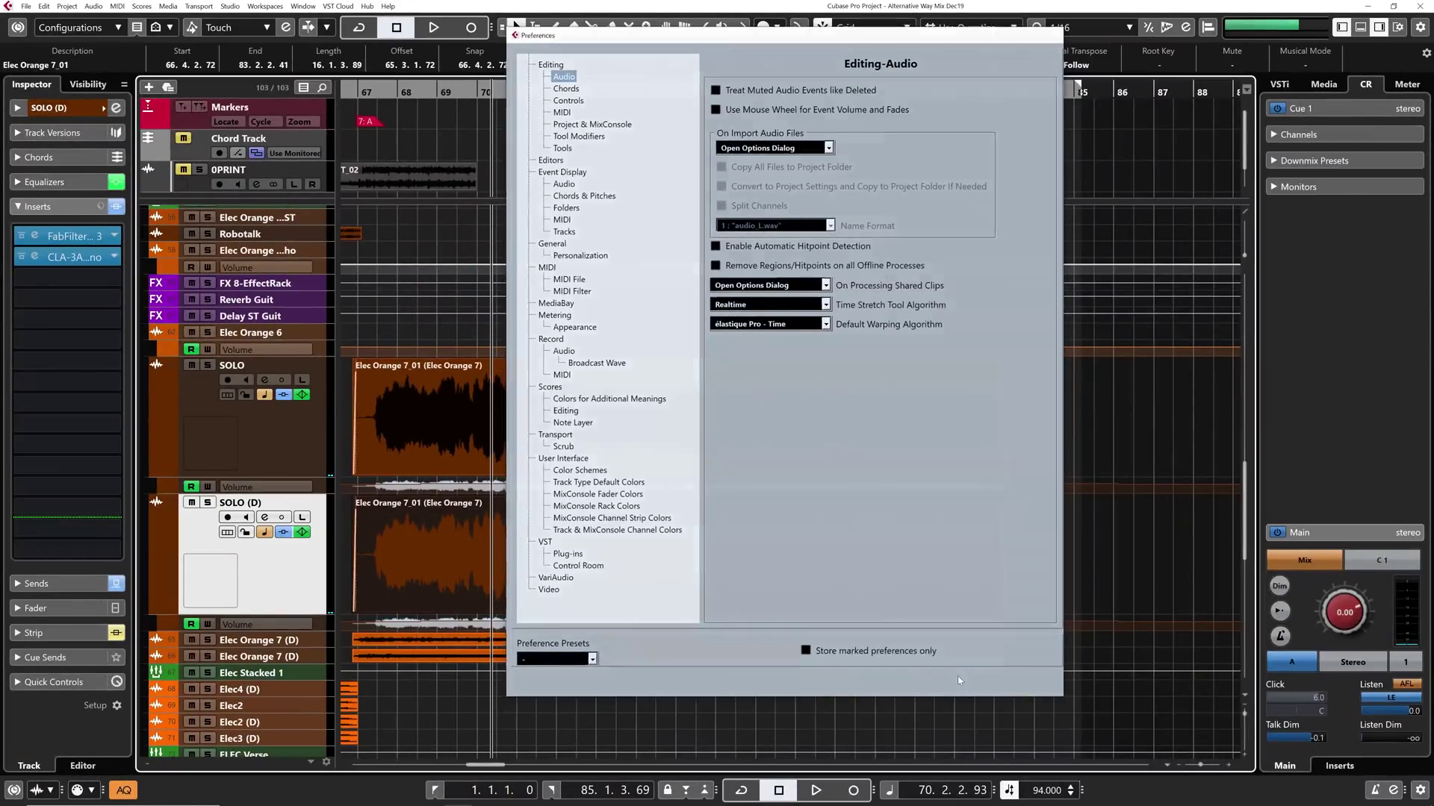
pyautogui.click(961, 684)
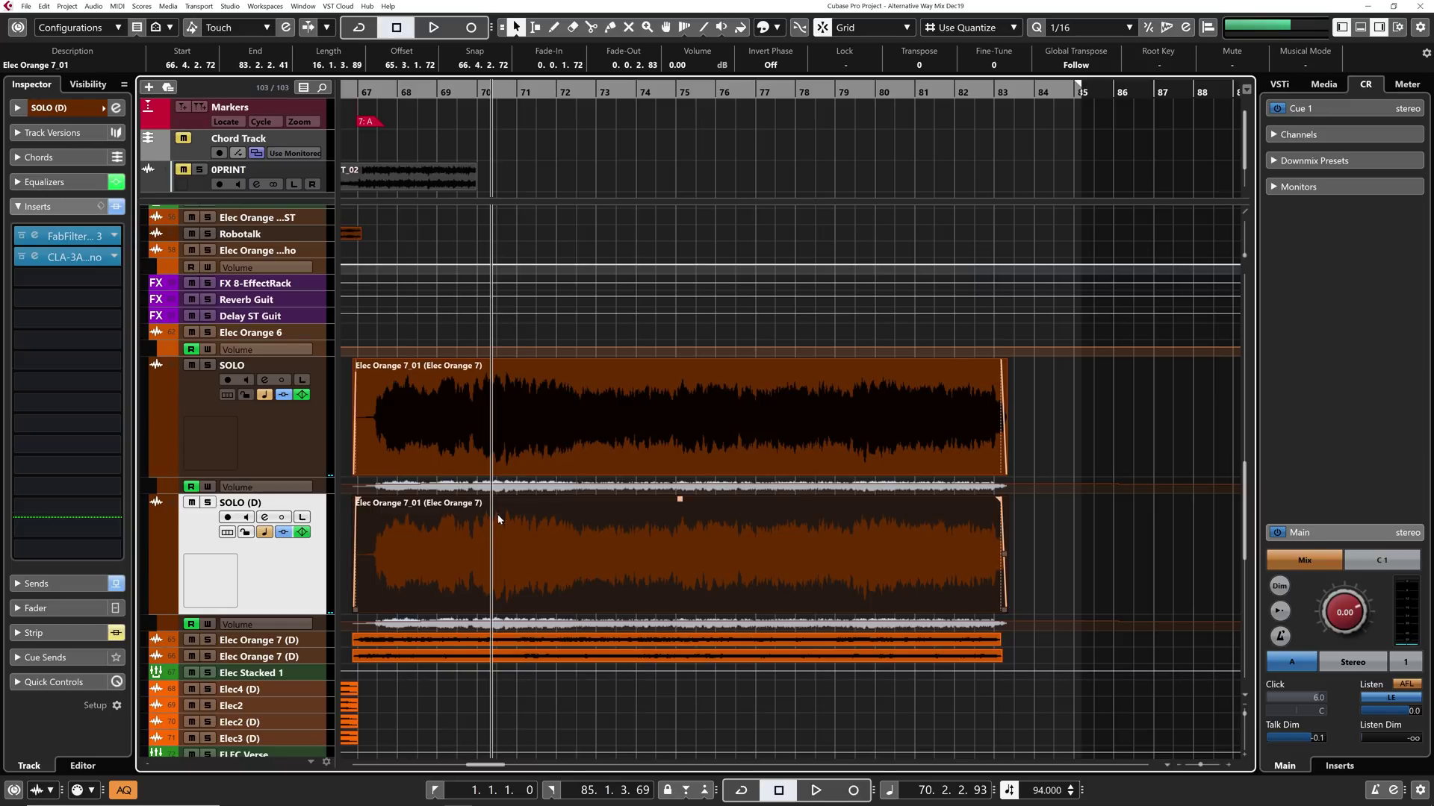
# - Enable VariAudio editing for the SOLO (D) event and raise the pitch segment starting at 74.2 to C4, processing it as a new version
pyautogui.doubleClick(546, 566)
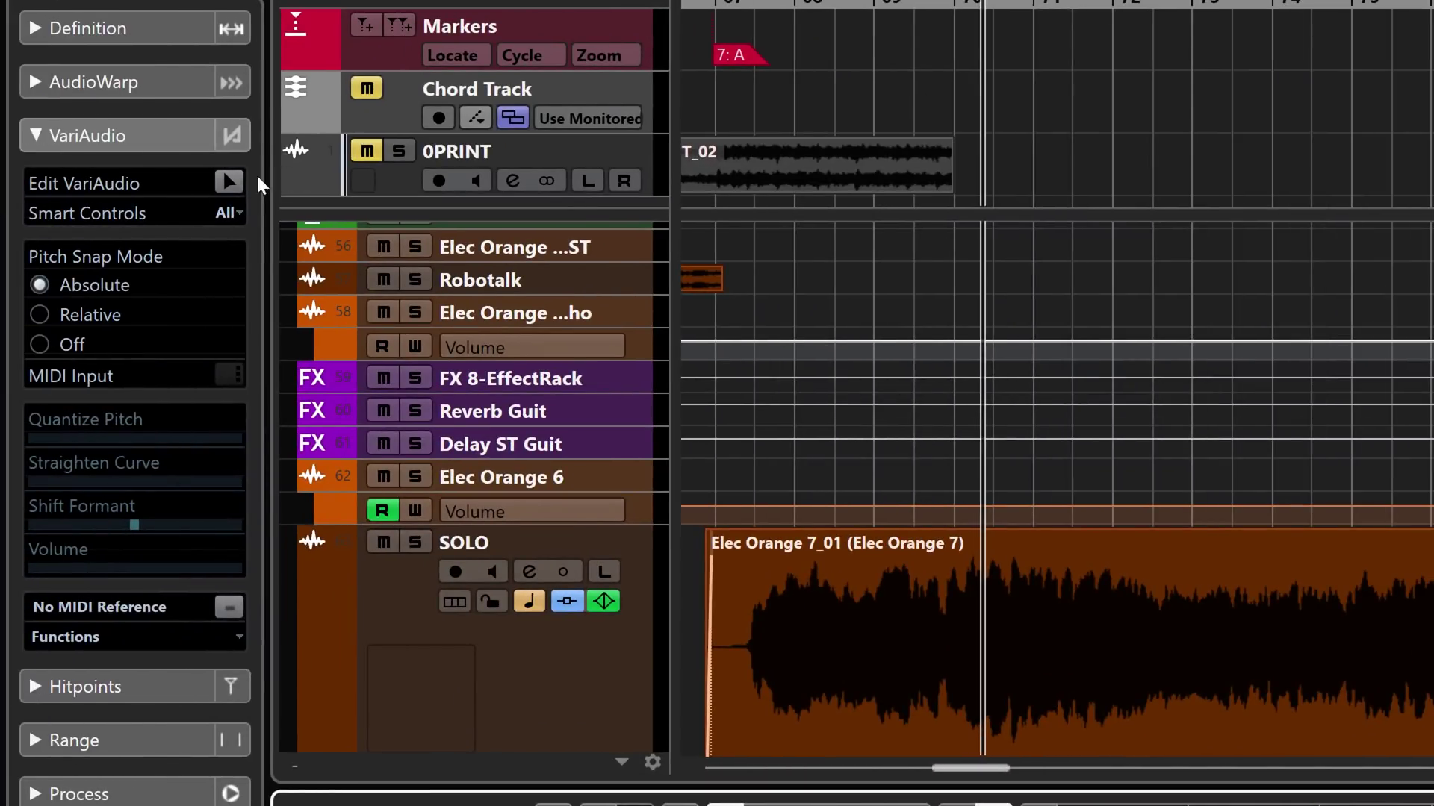
pyautogui.click(115, 186)
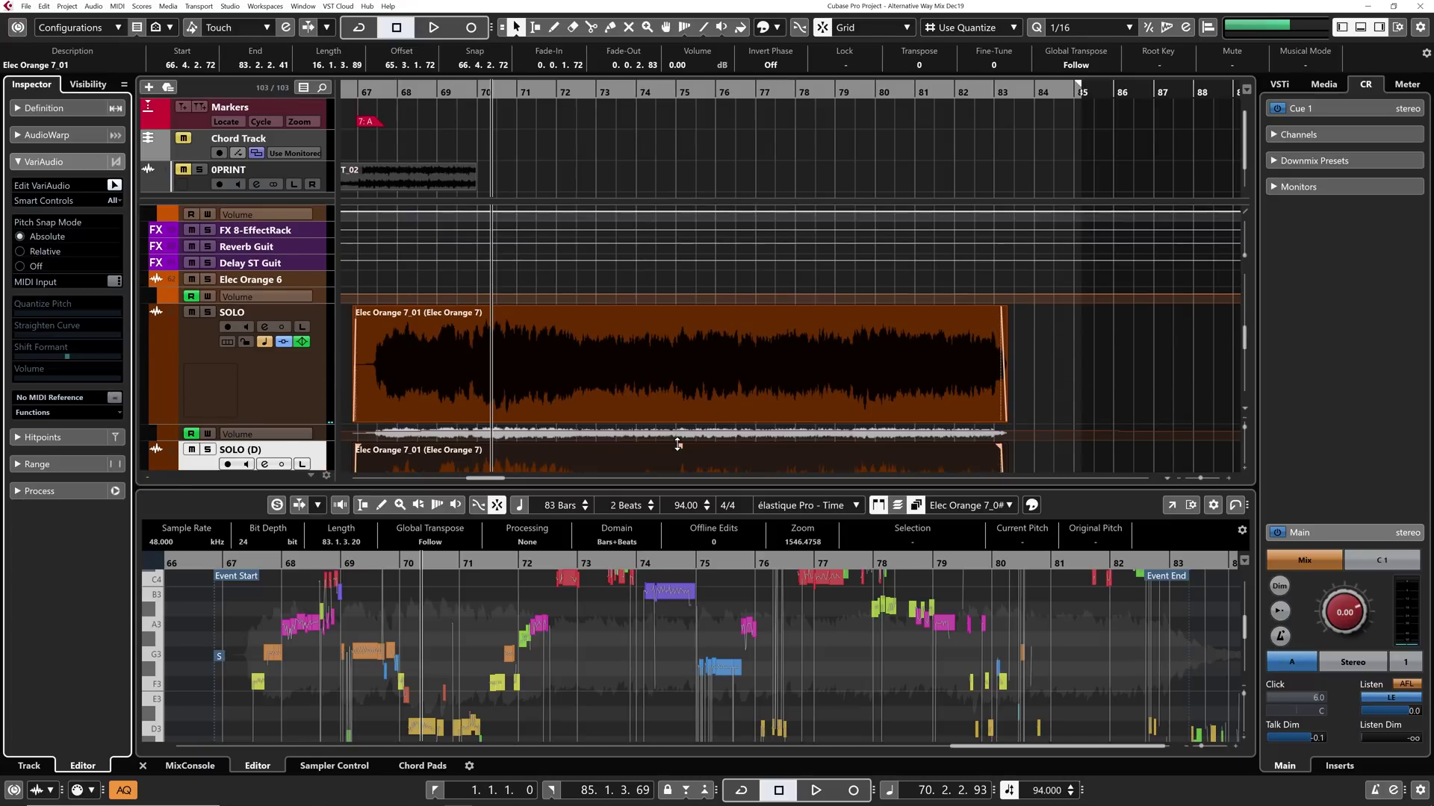
pyautogui.hotkey('shift', 'ctrl', 'd')
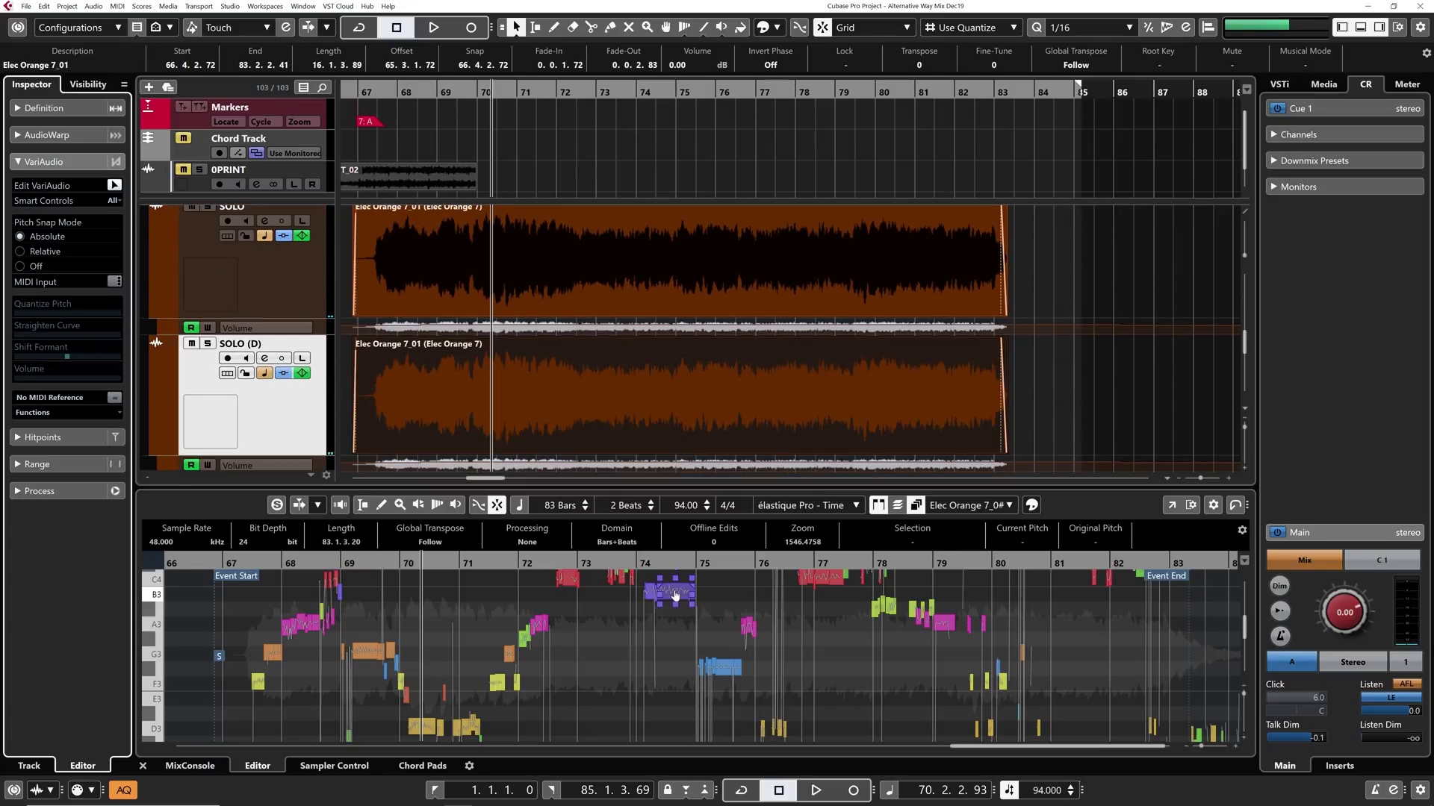
pyautogui.moveTo(674, 594); pyautogui.dragTo(674, 579)
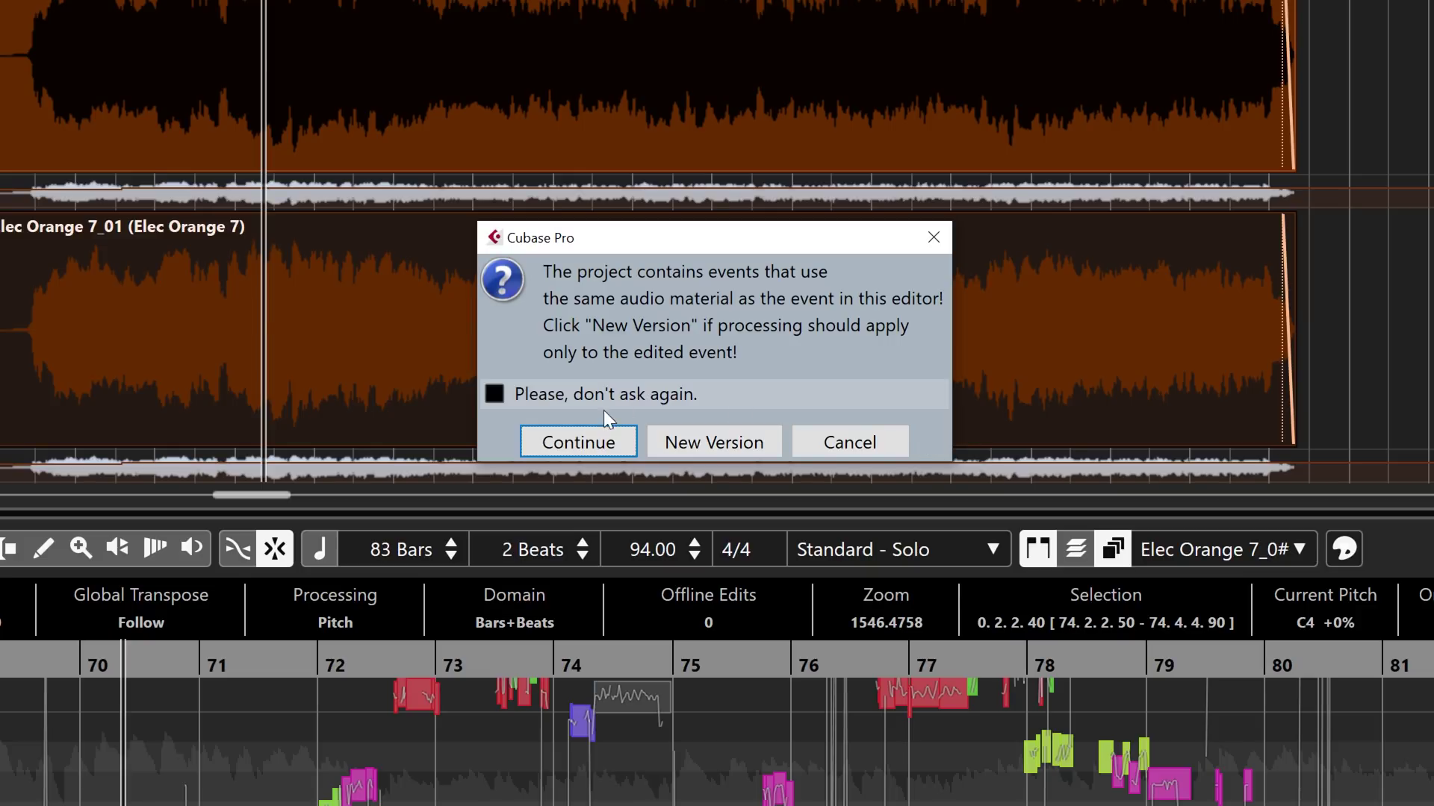
pyautogui.click(714, 442)
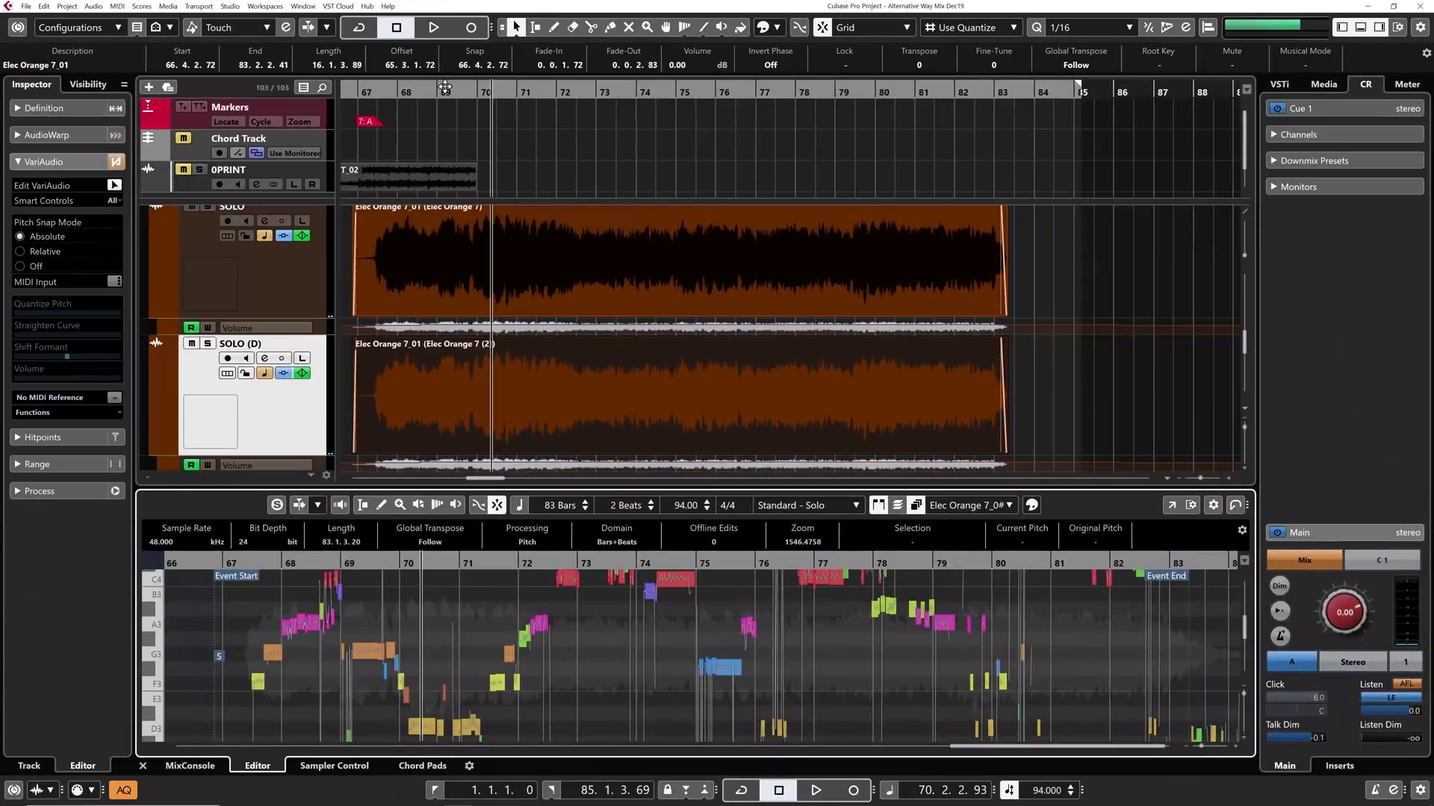
# - Rename the audio event on the SOLO (D) track as Elec Solo 2
pyautogui.click(445, 87)
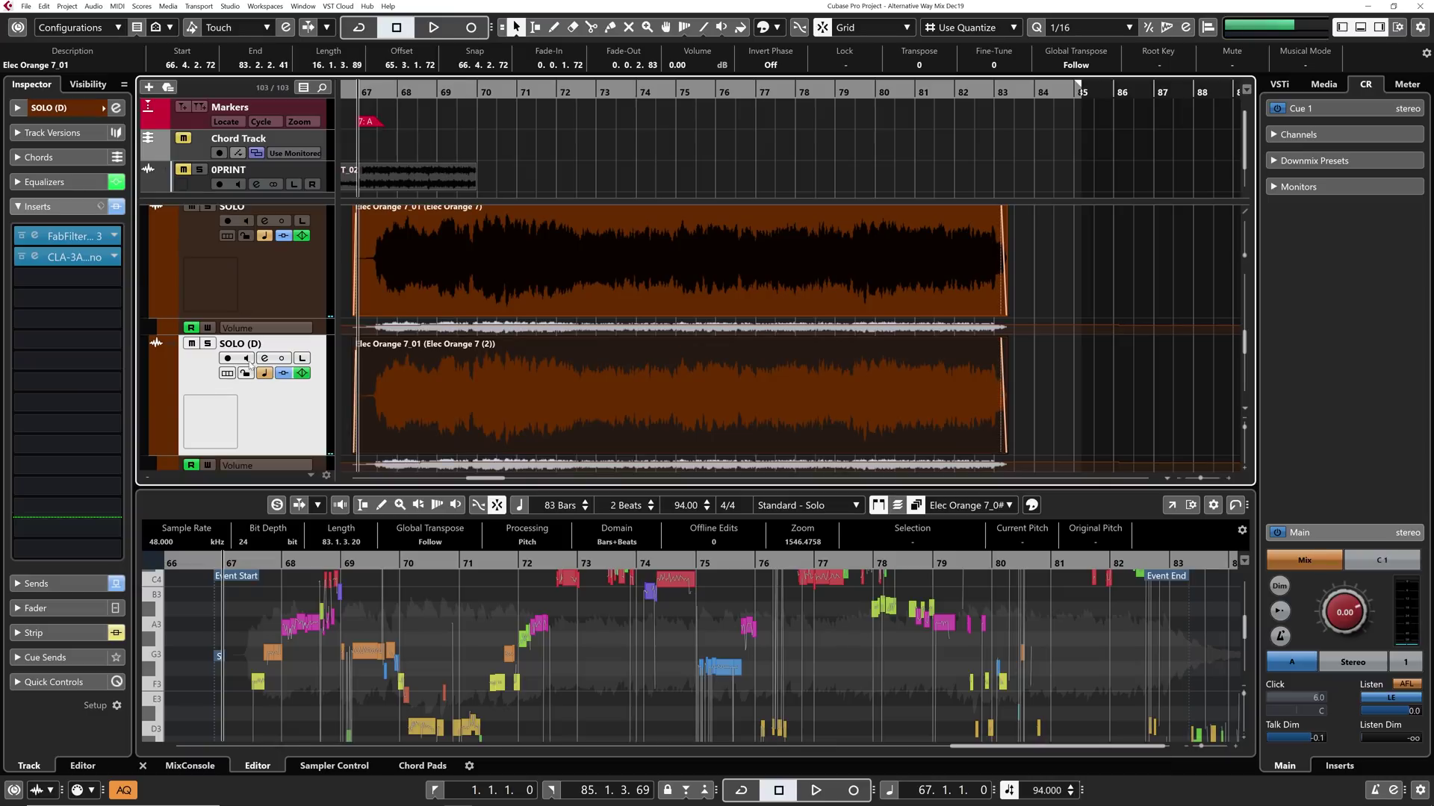
pyautogui.moveTo(371, 98); pyautogui.dragTo(335, 121)
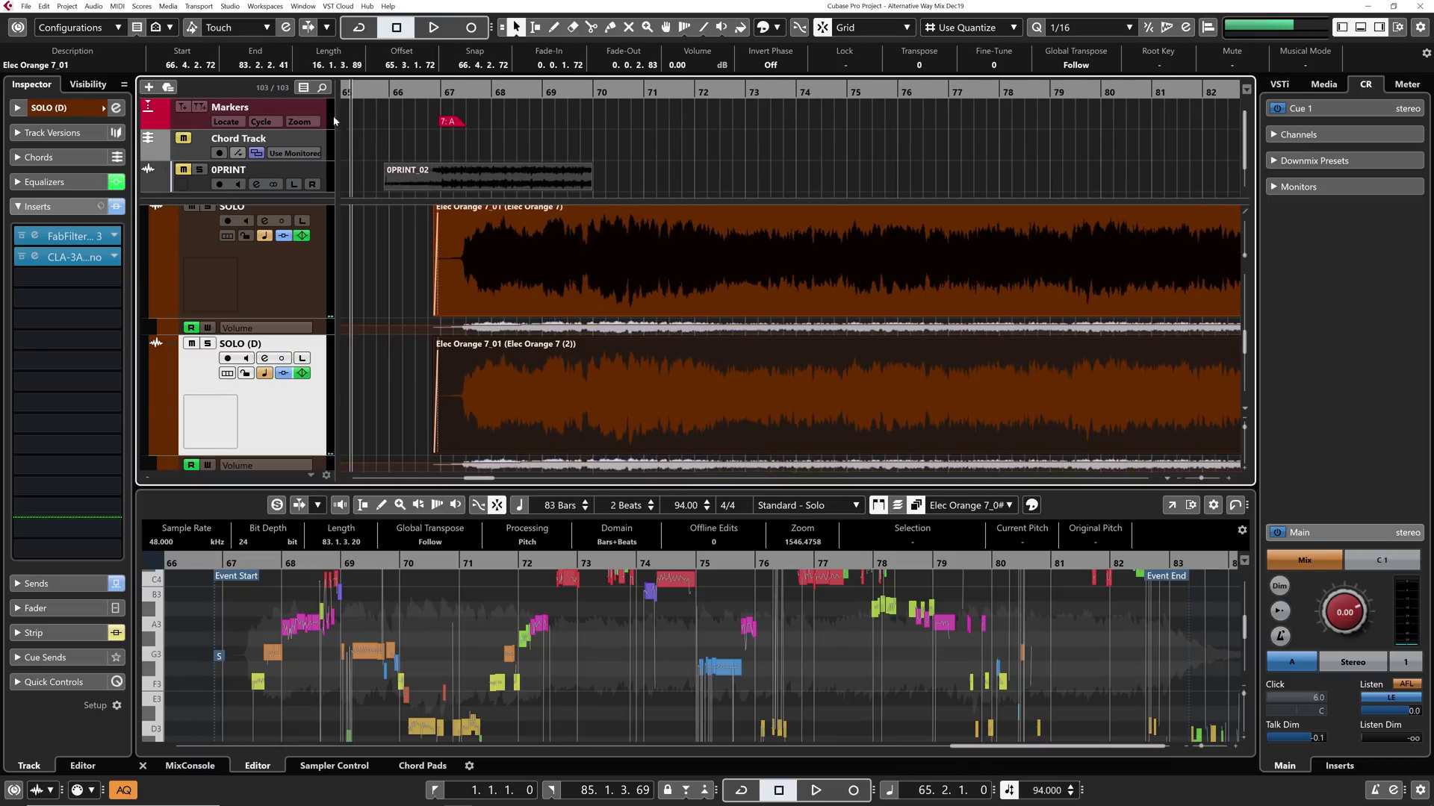
pyautogui.scroll(-2, 410, 374)
pyautogui.scroll(2, 471, 321)
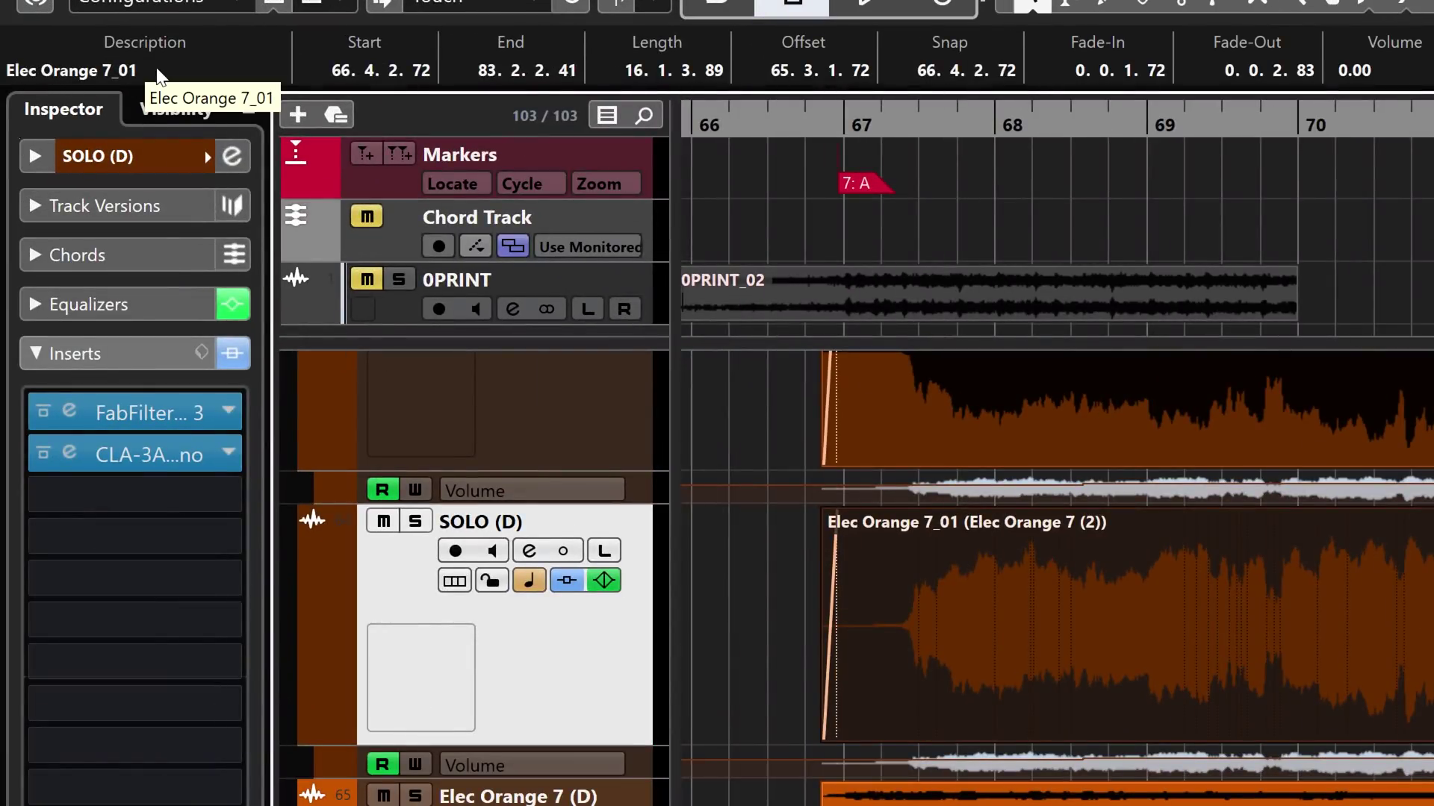
pyautogui.click(145, 70)
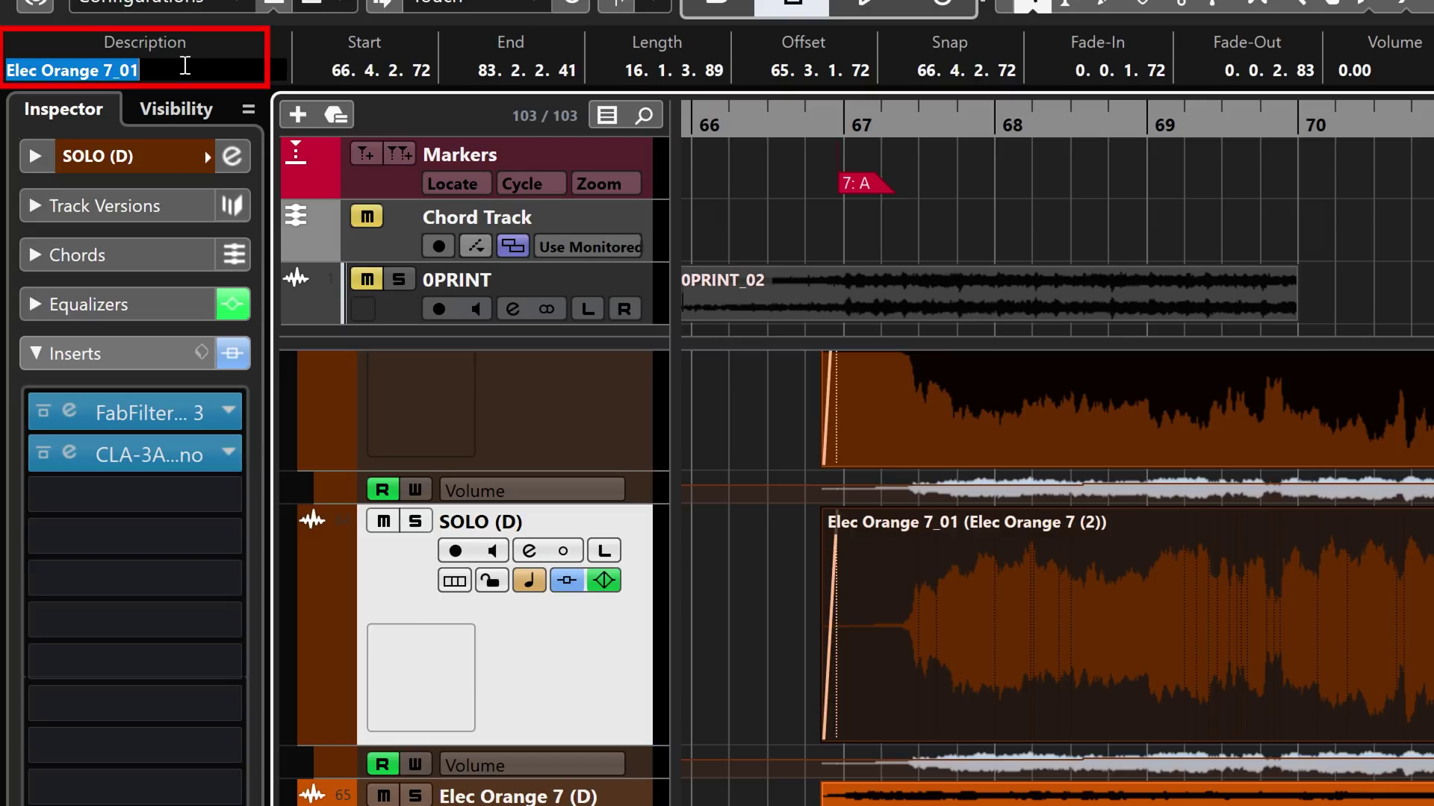
pyautogui.write('Elec Solo')
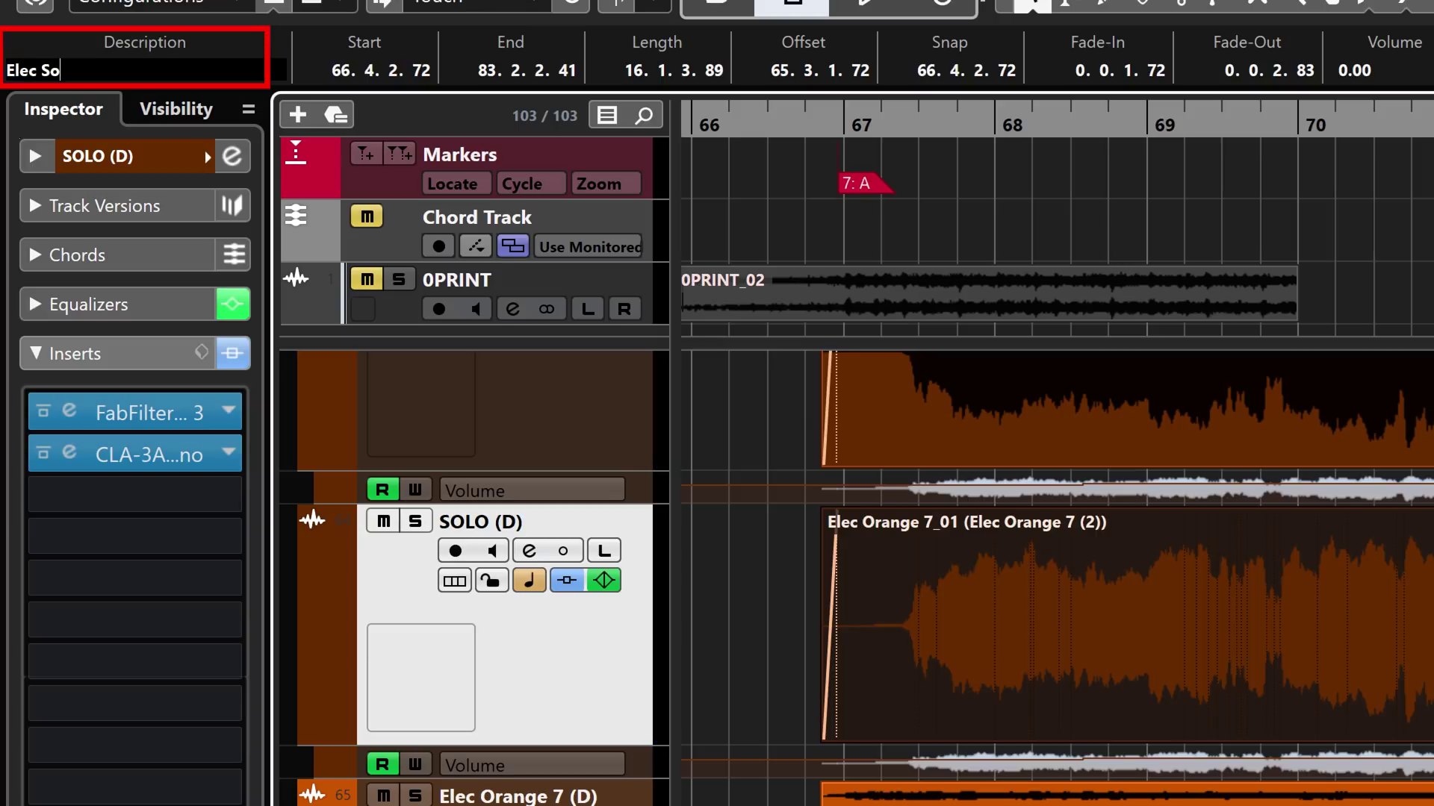
pyautogui.write(' 2')
pyautogui.press('Return')
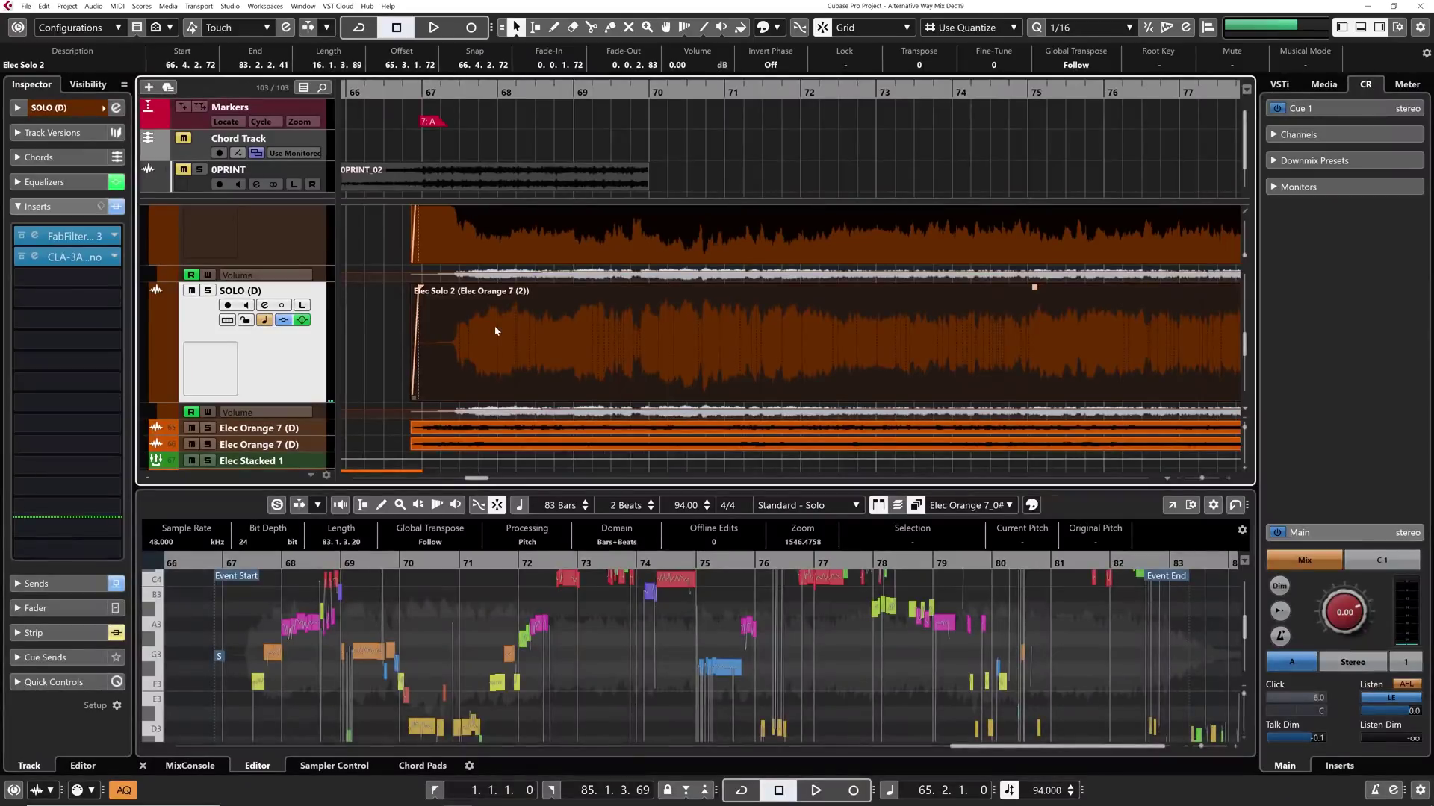
# - Rename the SOLO (D) track as GUIT Solo 2 and give its audio event the same name
pyautogui.click(367, 339)
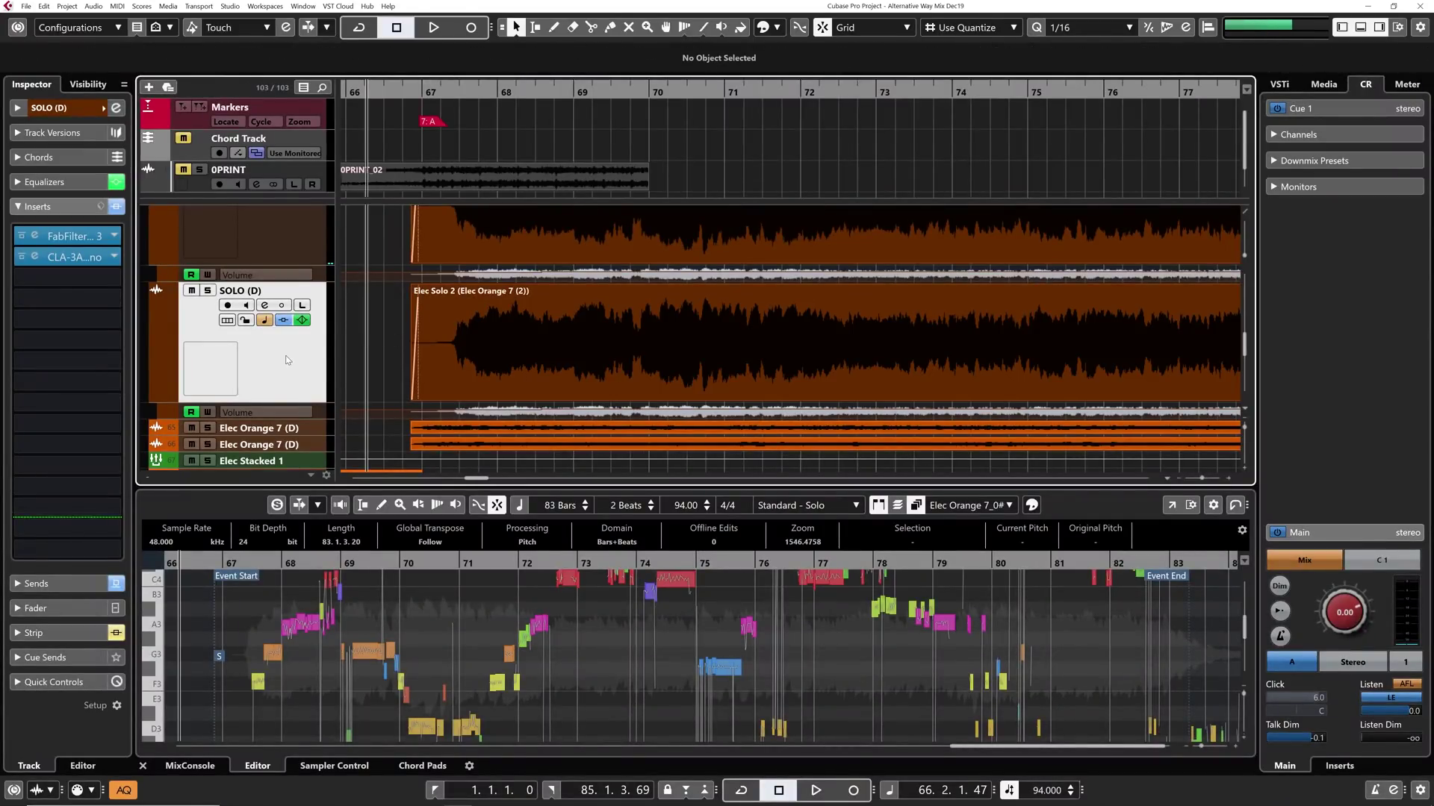
pyautogui.click(512, 356)
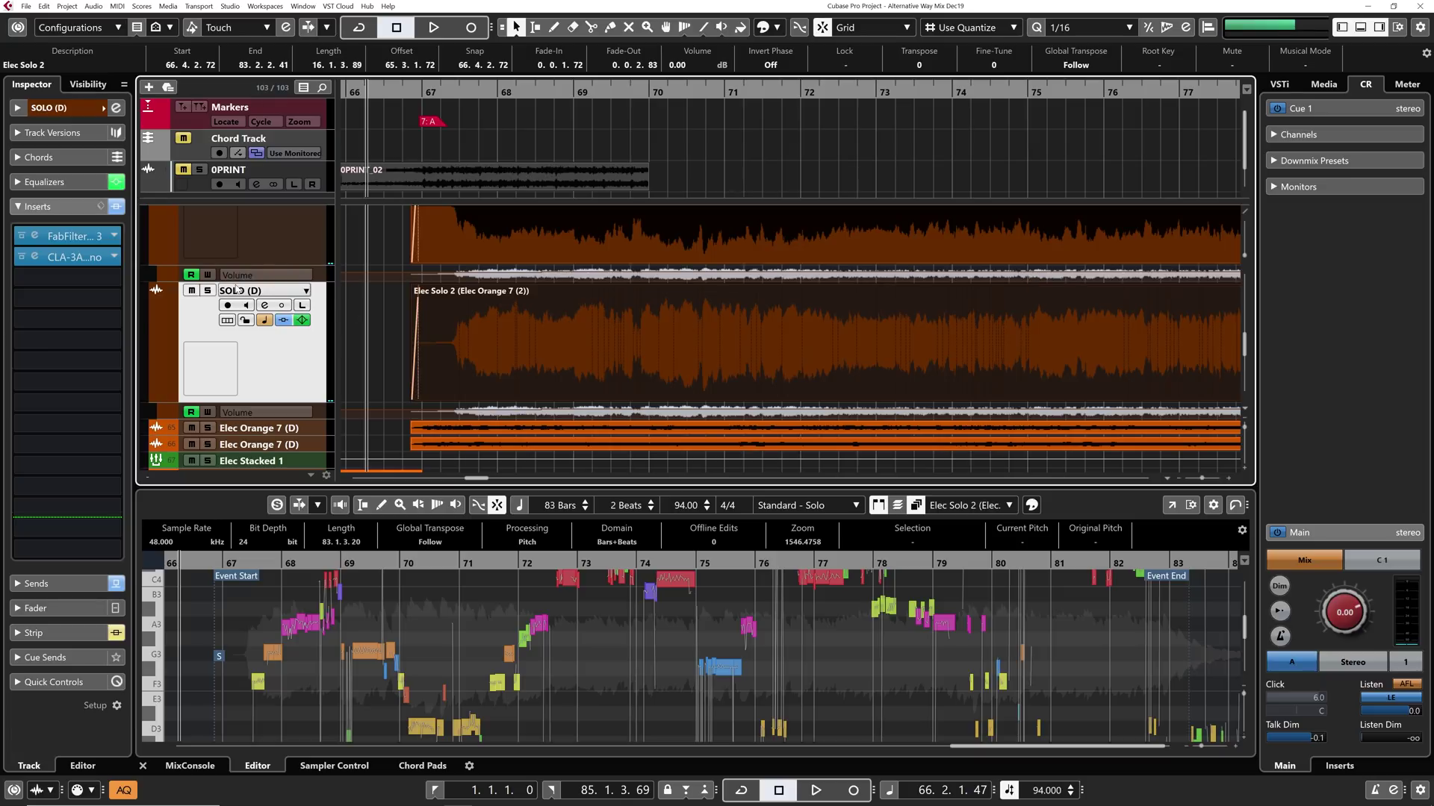
pyautogui.doubleClick(231, 293)
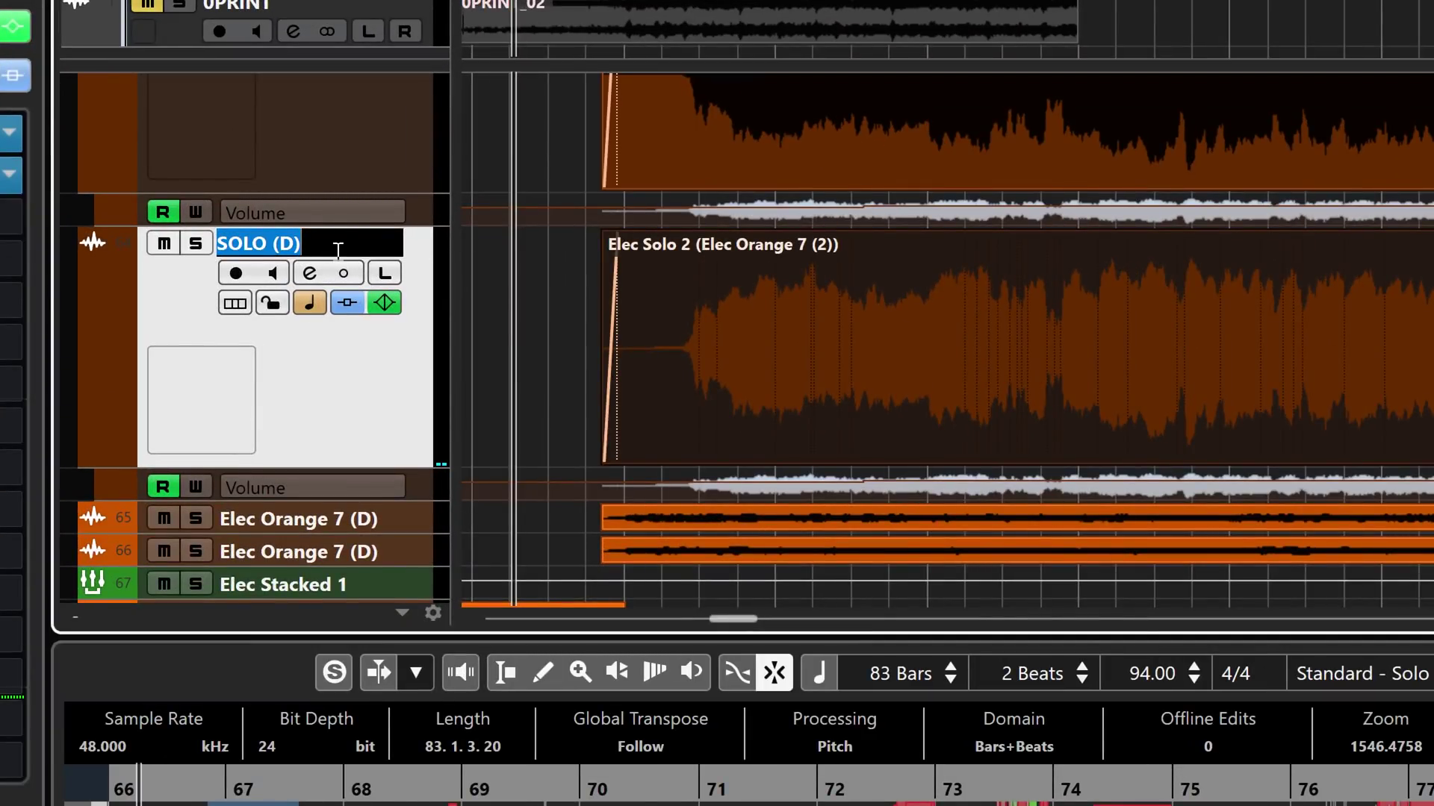
pyautogui.write('GUIT Solo 2')
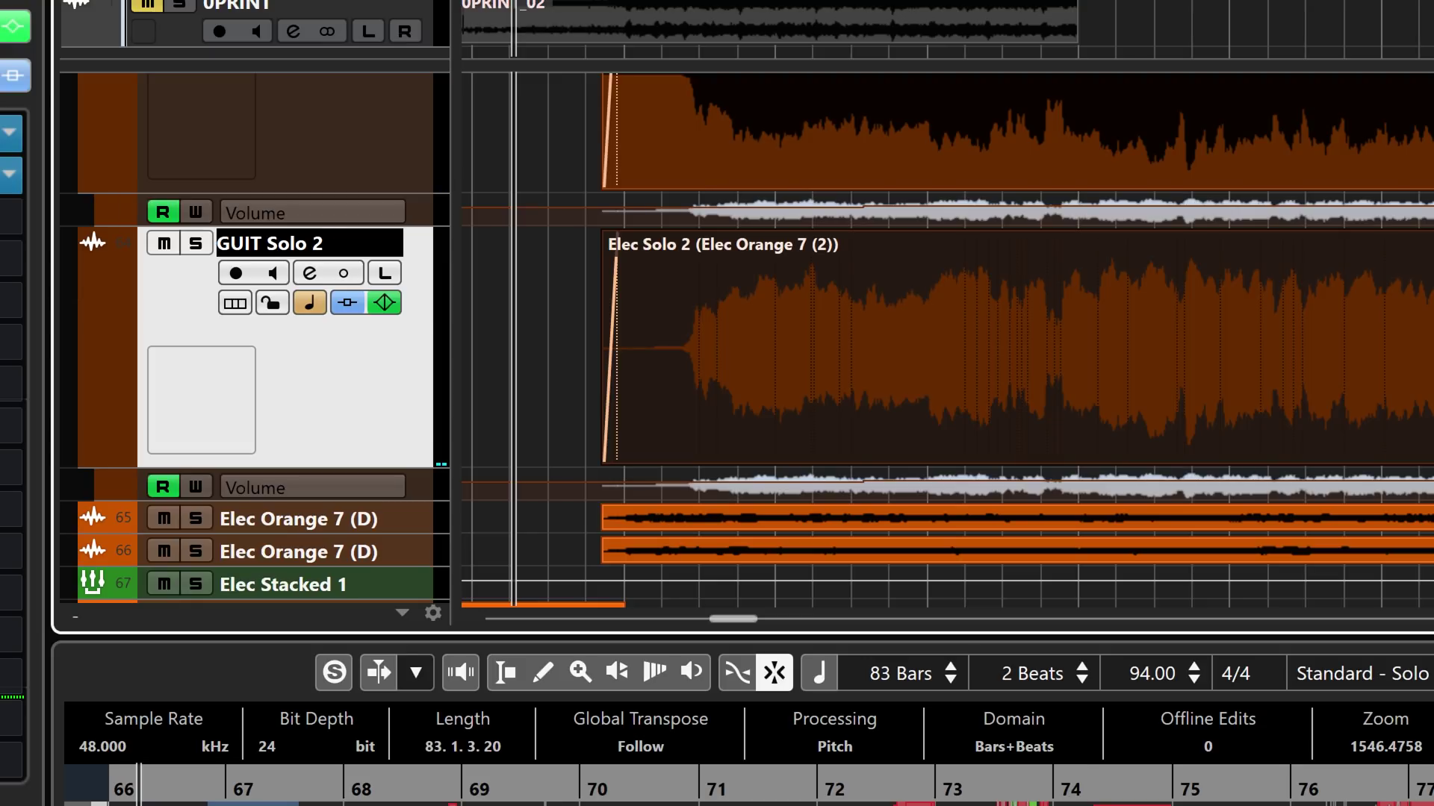
pyautogui.press('Return')
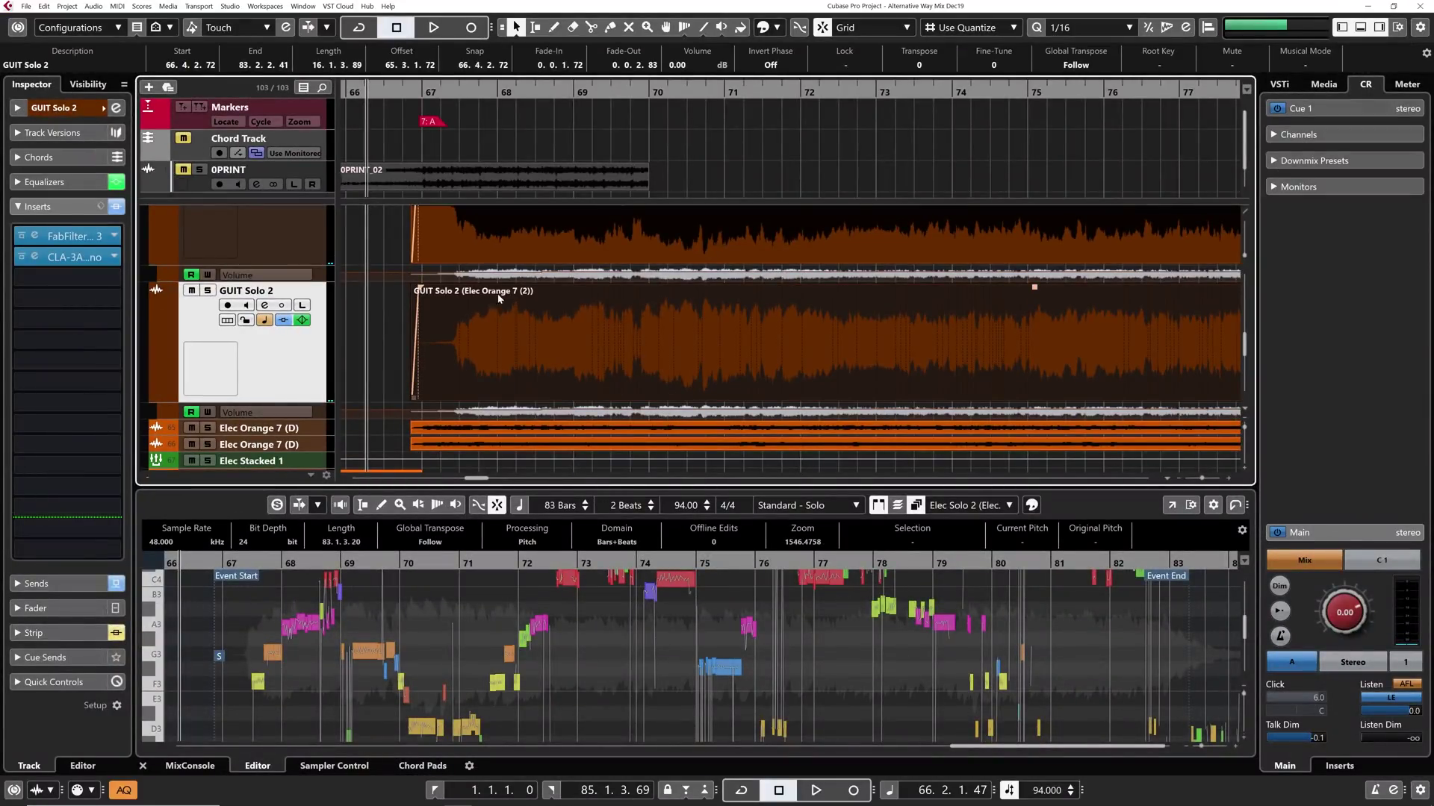
# - Rename the audio event on the GUIT Solo 2 track as Elec Orange 7 (2)
pyautogui.click(63, 65)
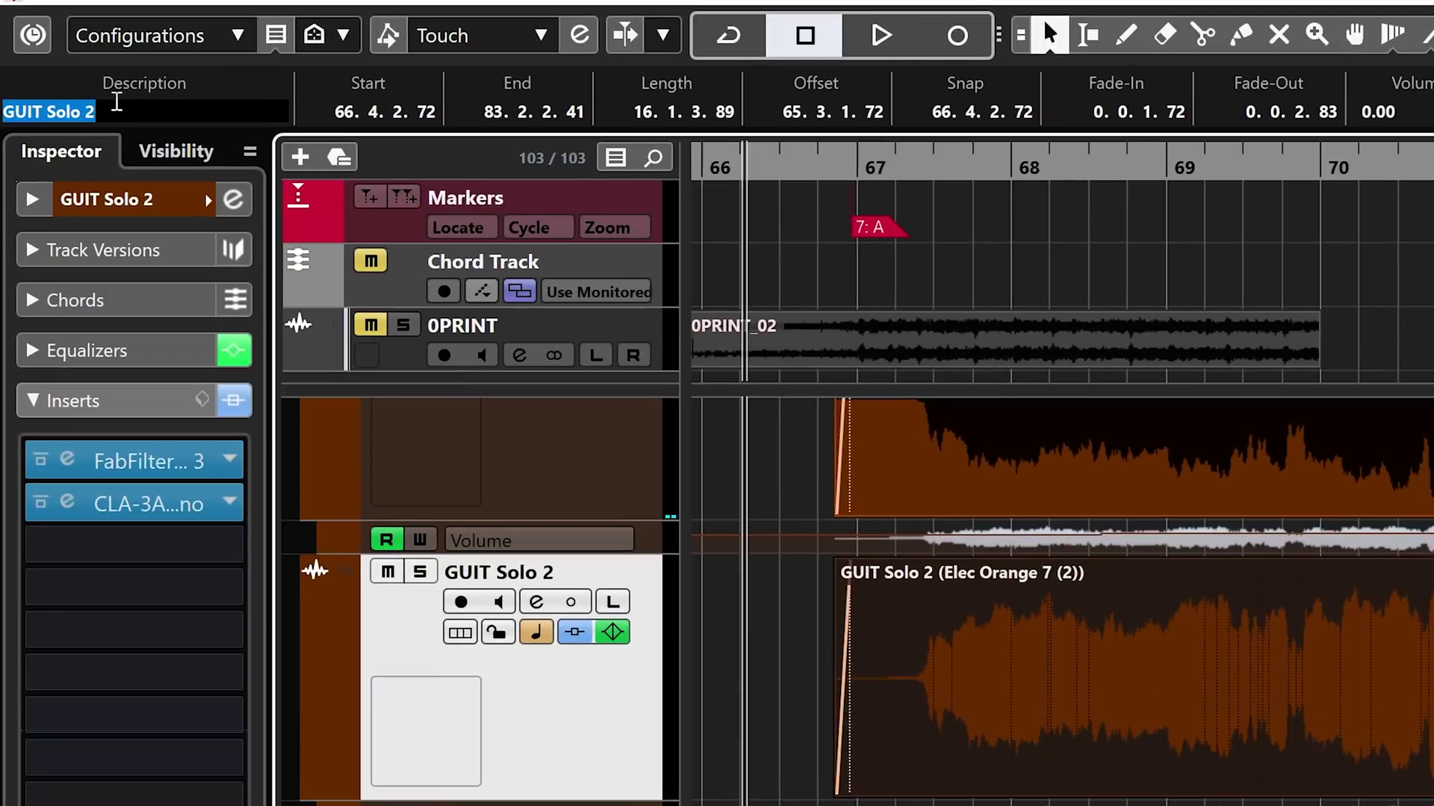
pyautogui.write('Elec')
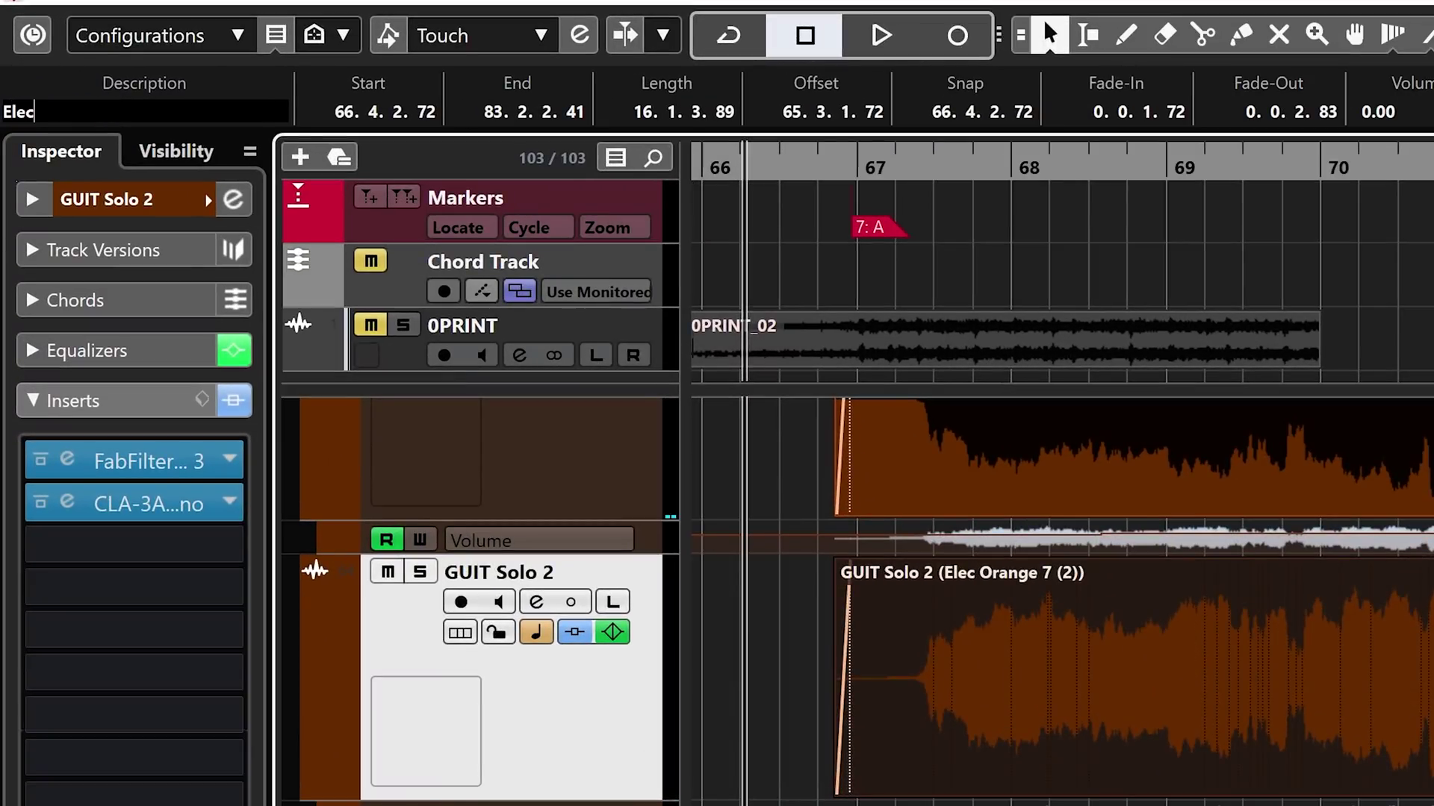
pyautogui.write(' Orange 7 (2)')
pyautogui.press('Return')
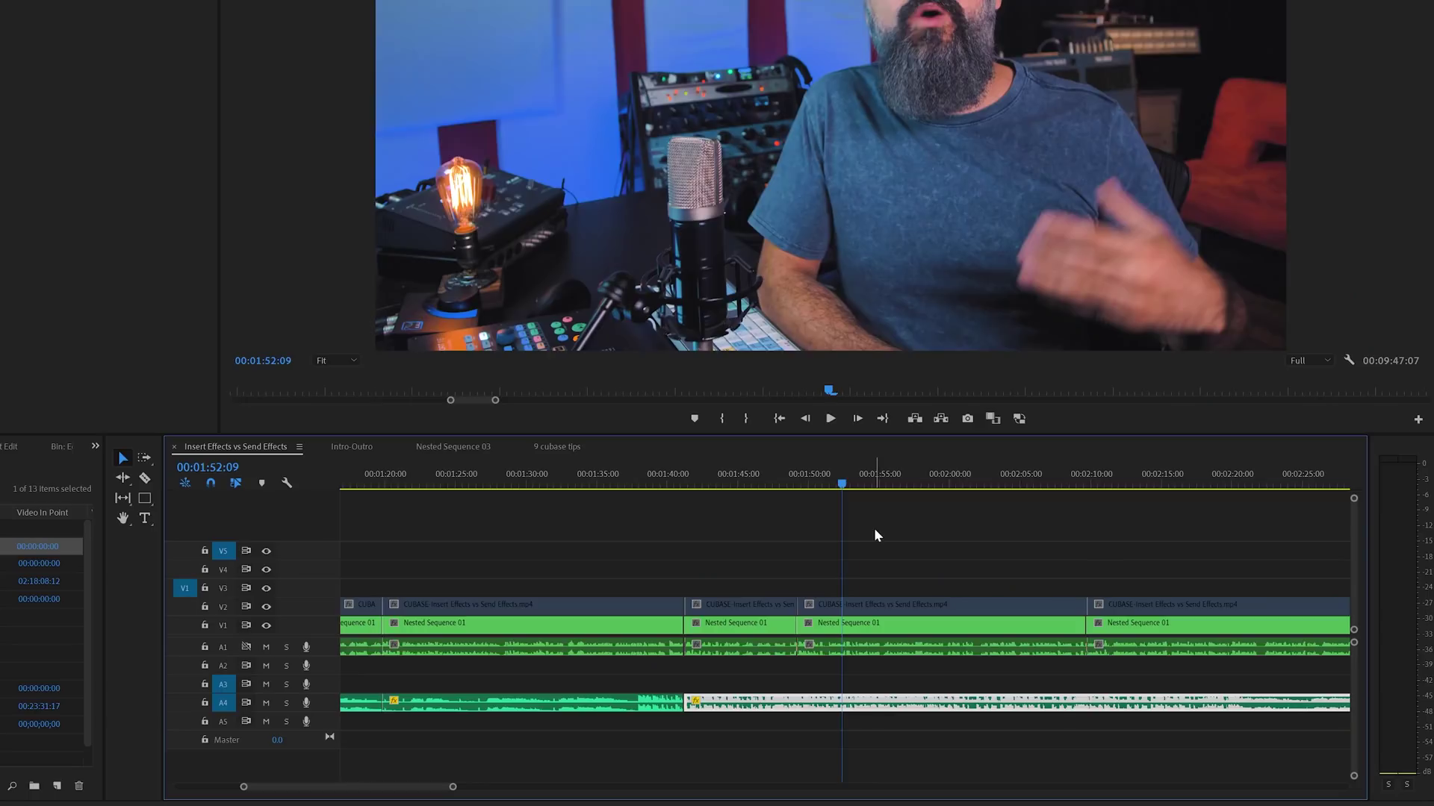
# - Switch to Premiere Pro, split all tracks at about 00:01:54 and 00:01:59, and ripple delete the section in between
pyautogui.press('c')
pyautogui.keyDown('shift'); pyautogui.click(862, 655); pyautogui.keyUp('shift')
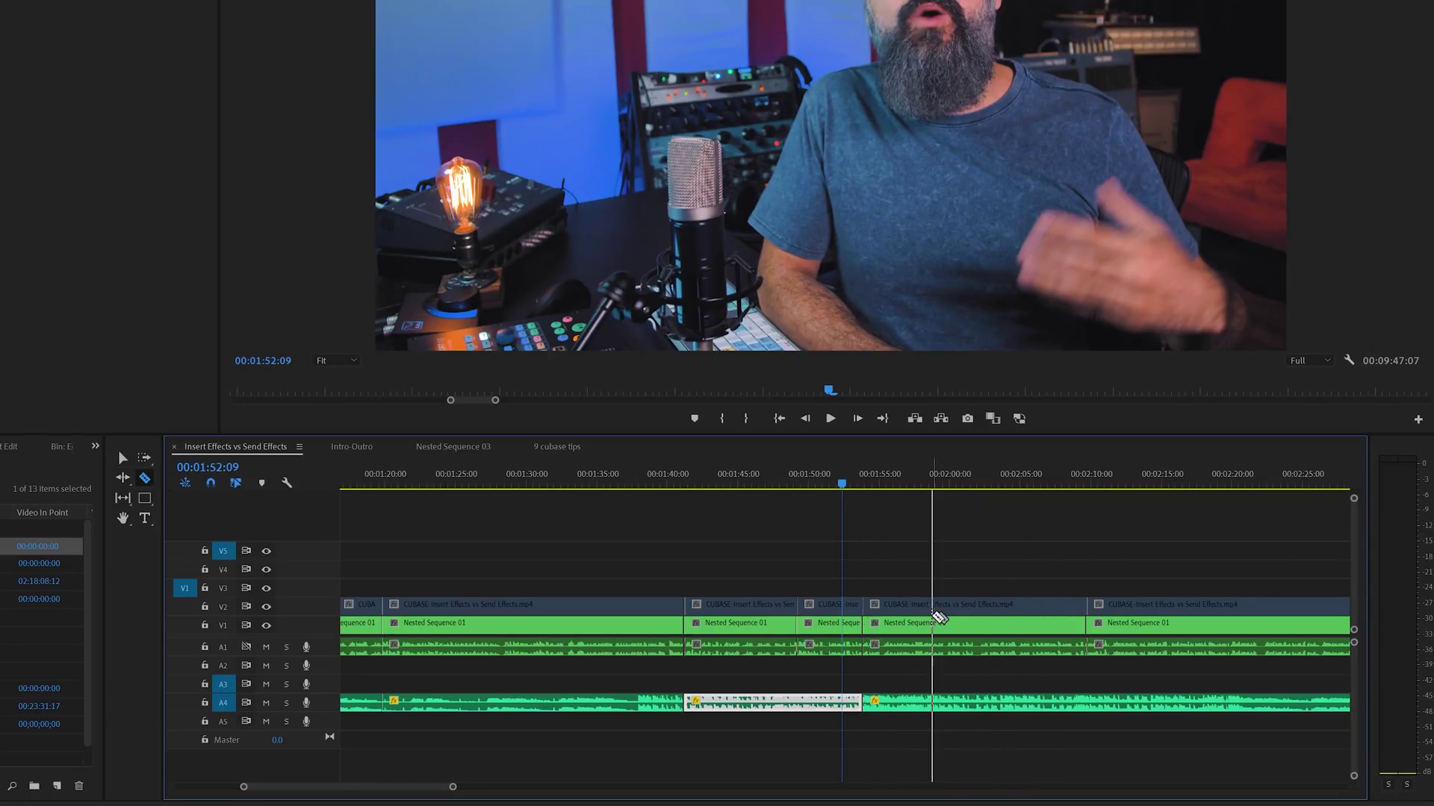
pyautogui.keyDown('shift'); pyautogui.click(941, 646); pyautogui.keyUp('shift')
pyautogui.press('v')
pyautogui.click(918, 603)
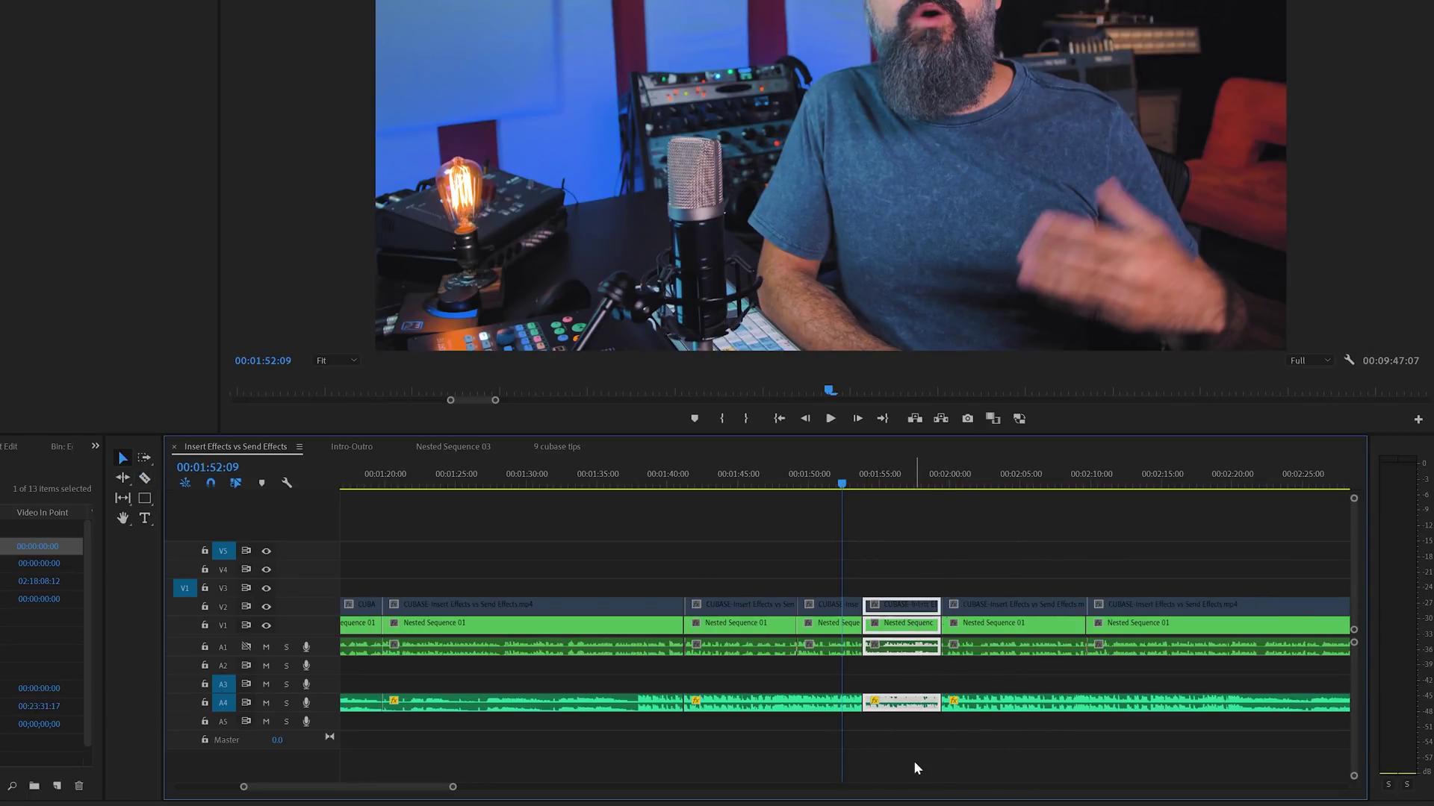
pyautogui.hotkey('shift', 'Delete')
pyautogui.press('space')
pyautogui.click(919, 485)
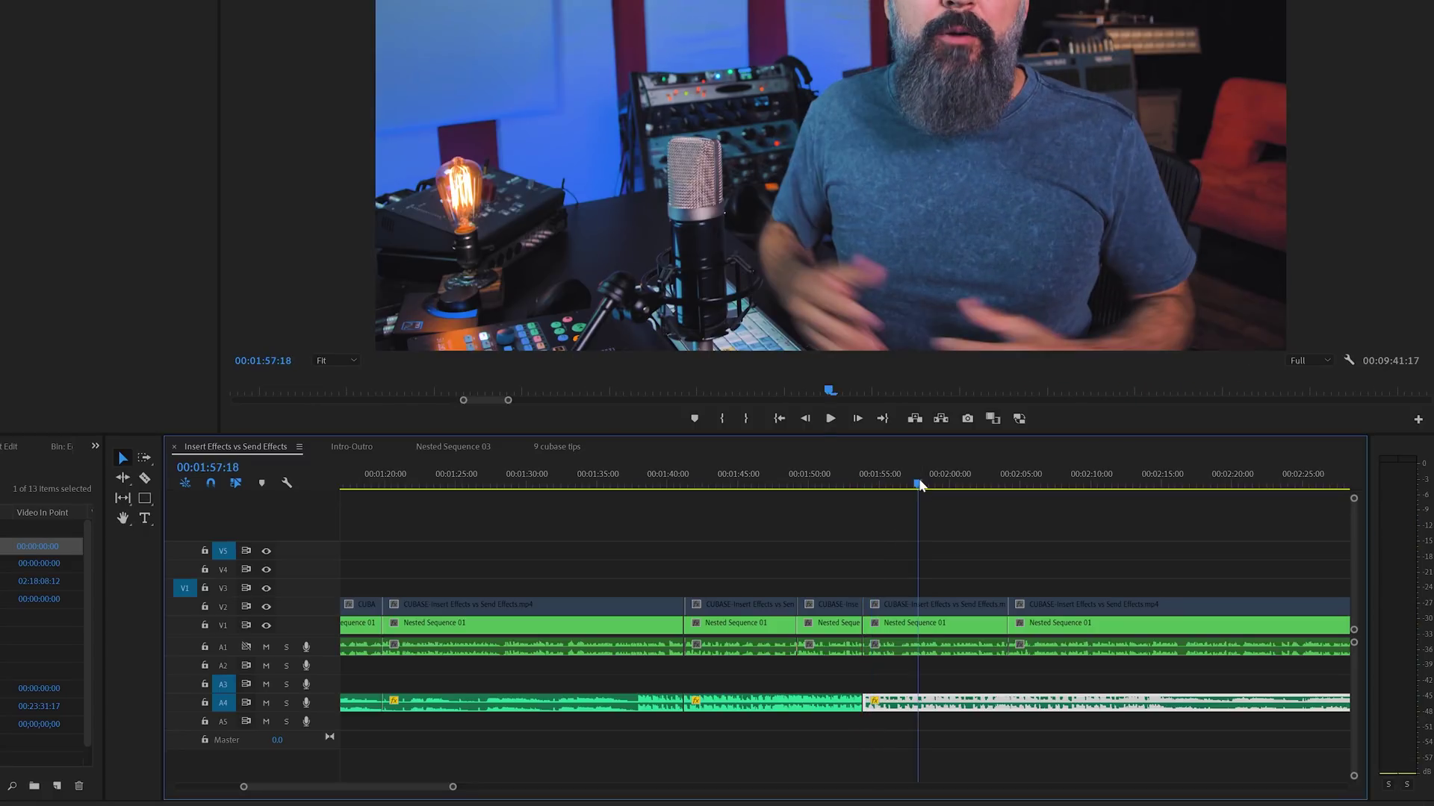
# - Split all tracks at about 00:02:15 and 00:02:26, ripple delete the section in between, and play back the edit
pyautogui.press('space')
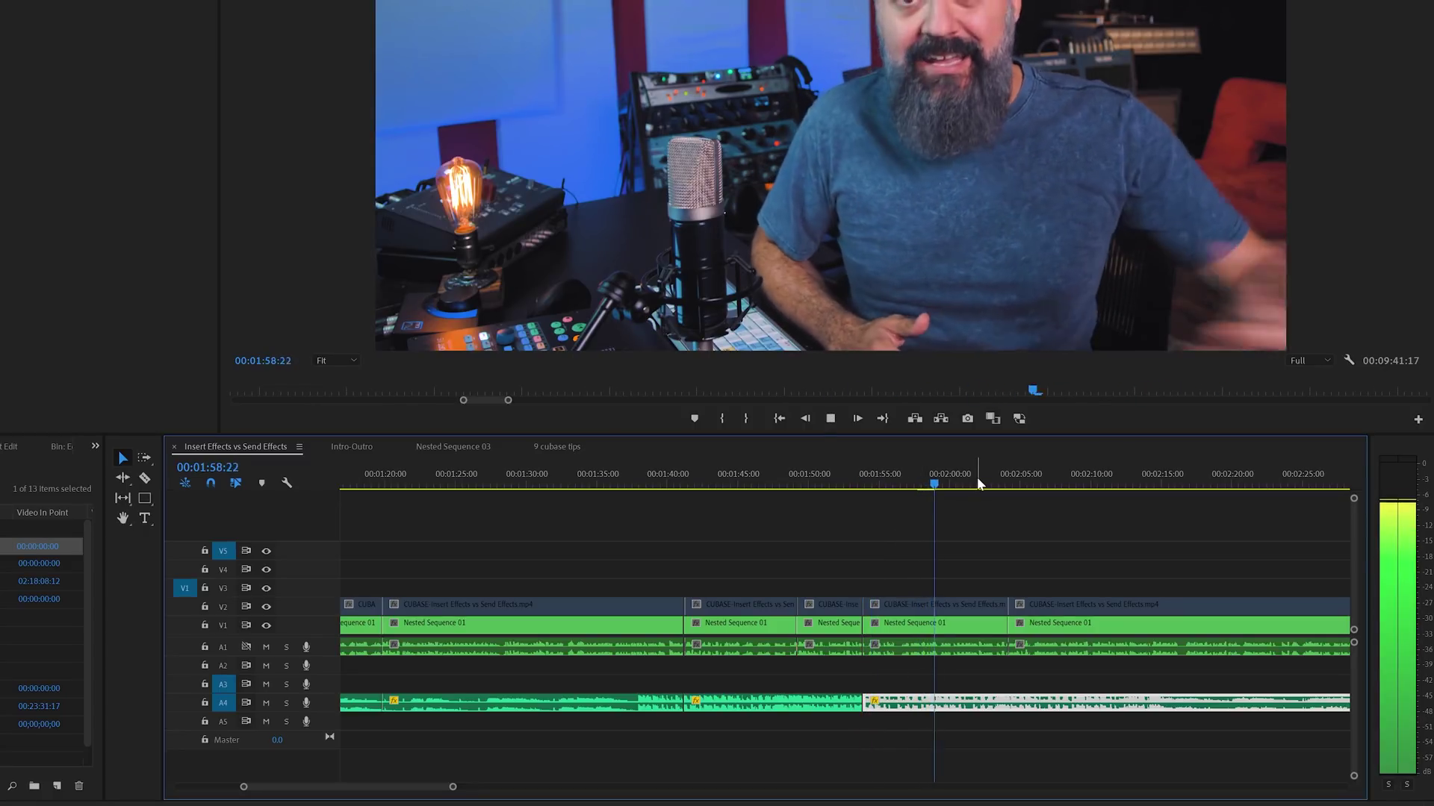
pyautogui.press('space')
pyautogui.scroll(-6, 1062, 533)
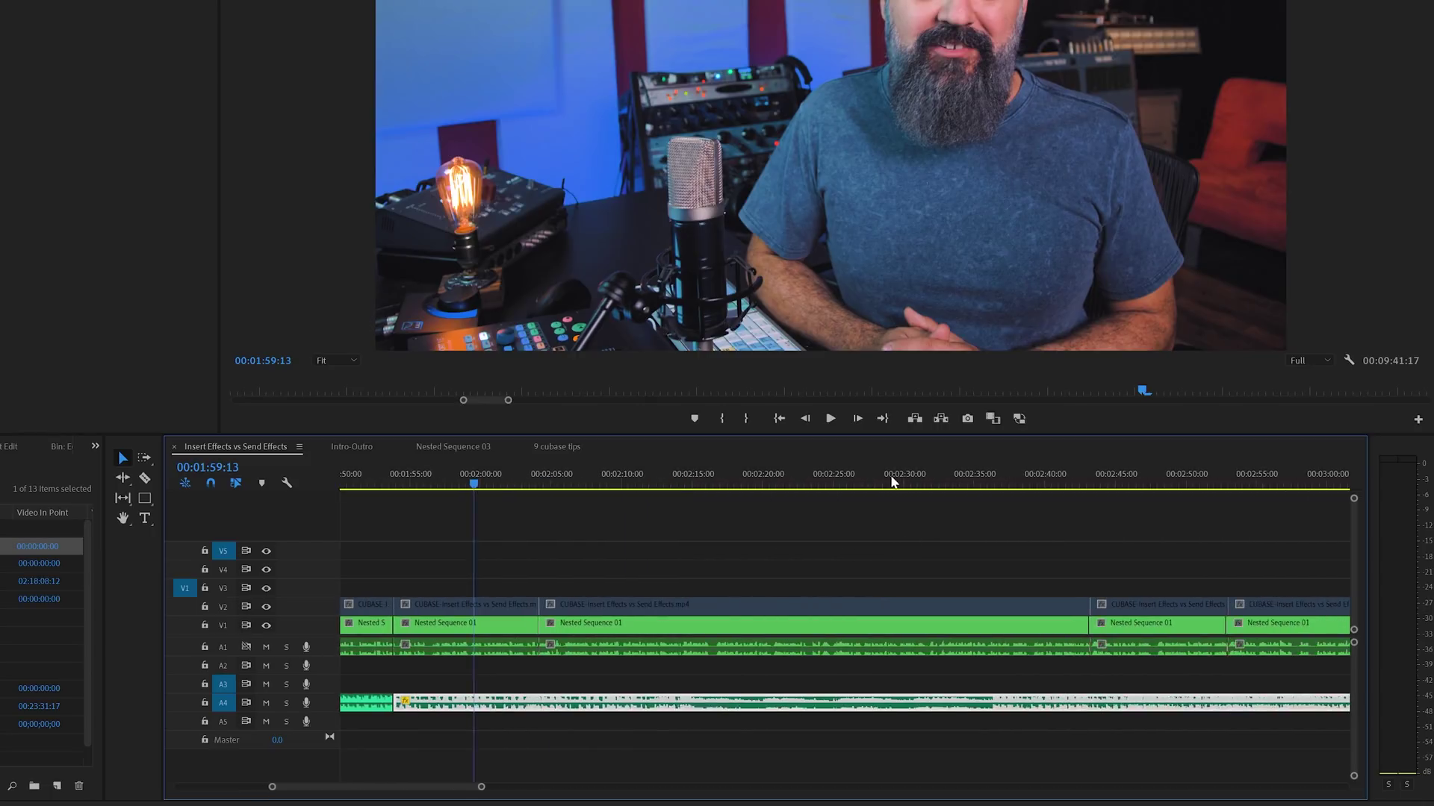
pyautogui.click(700, 485)
pyautogui.press('c')
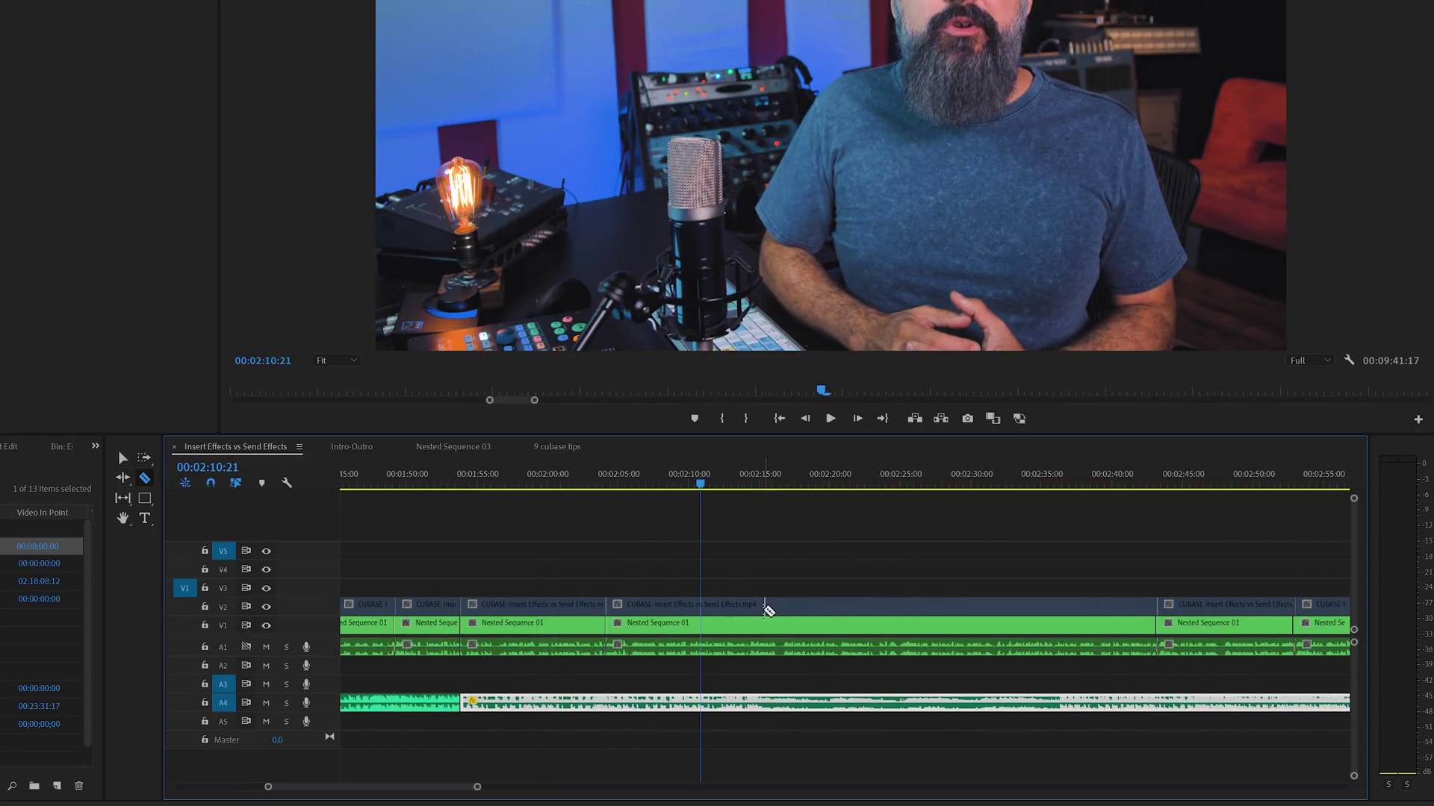
pyautogui.keyDown('shift'); pyautogui.click(763, 608); pyautogui.keyUp('shift')
pyautogui.keyDown('shift'); pyautogui.click(922, 609); pyautogui.keyUp('shift')
pyautogui.press('v')
pyautogui.click(850, 623)
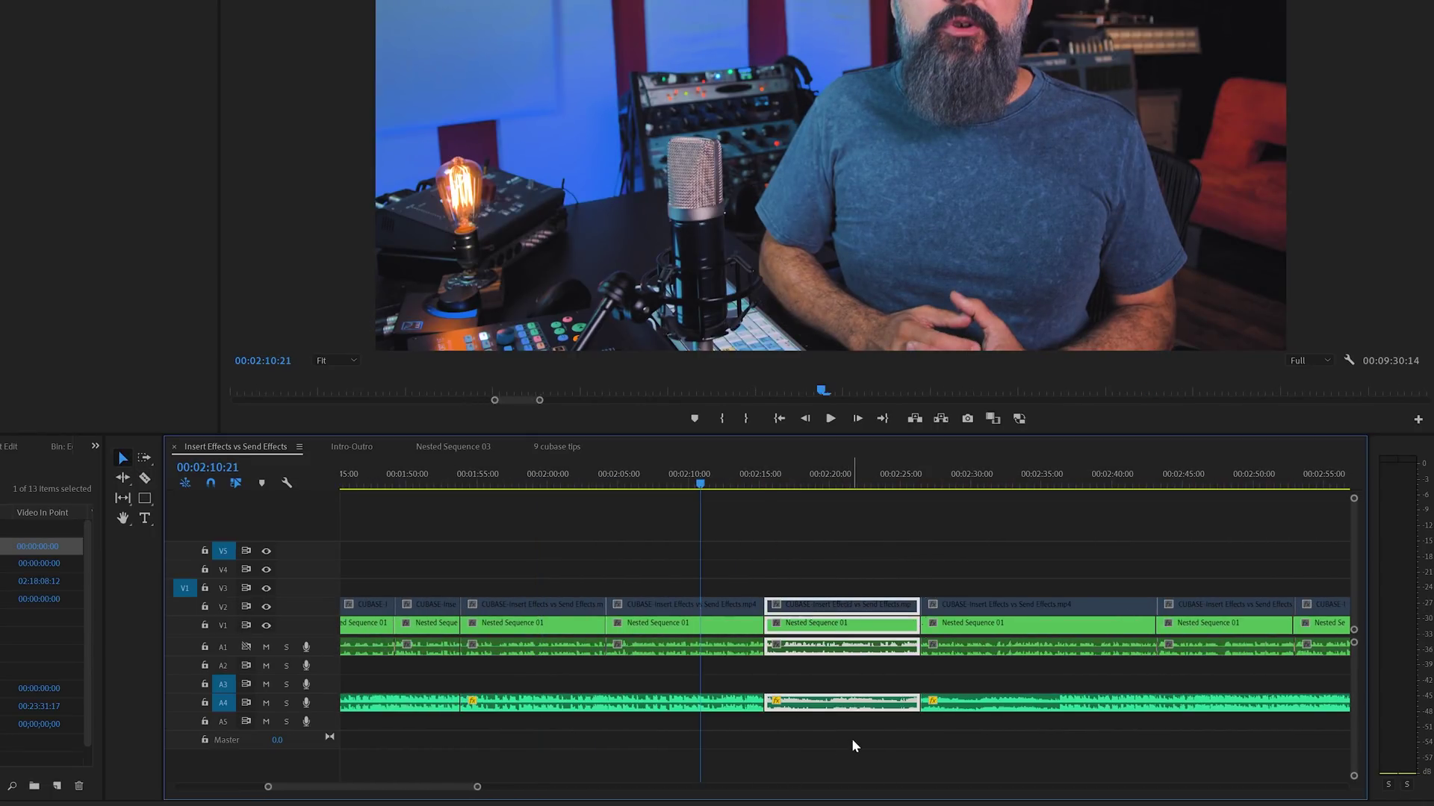
pyautogui.hotkey('shift', 'Delete')
pyautogui.press('Down')
pyautogui.press('space')
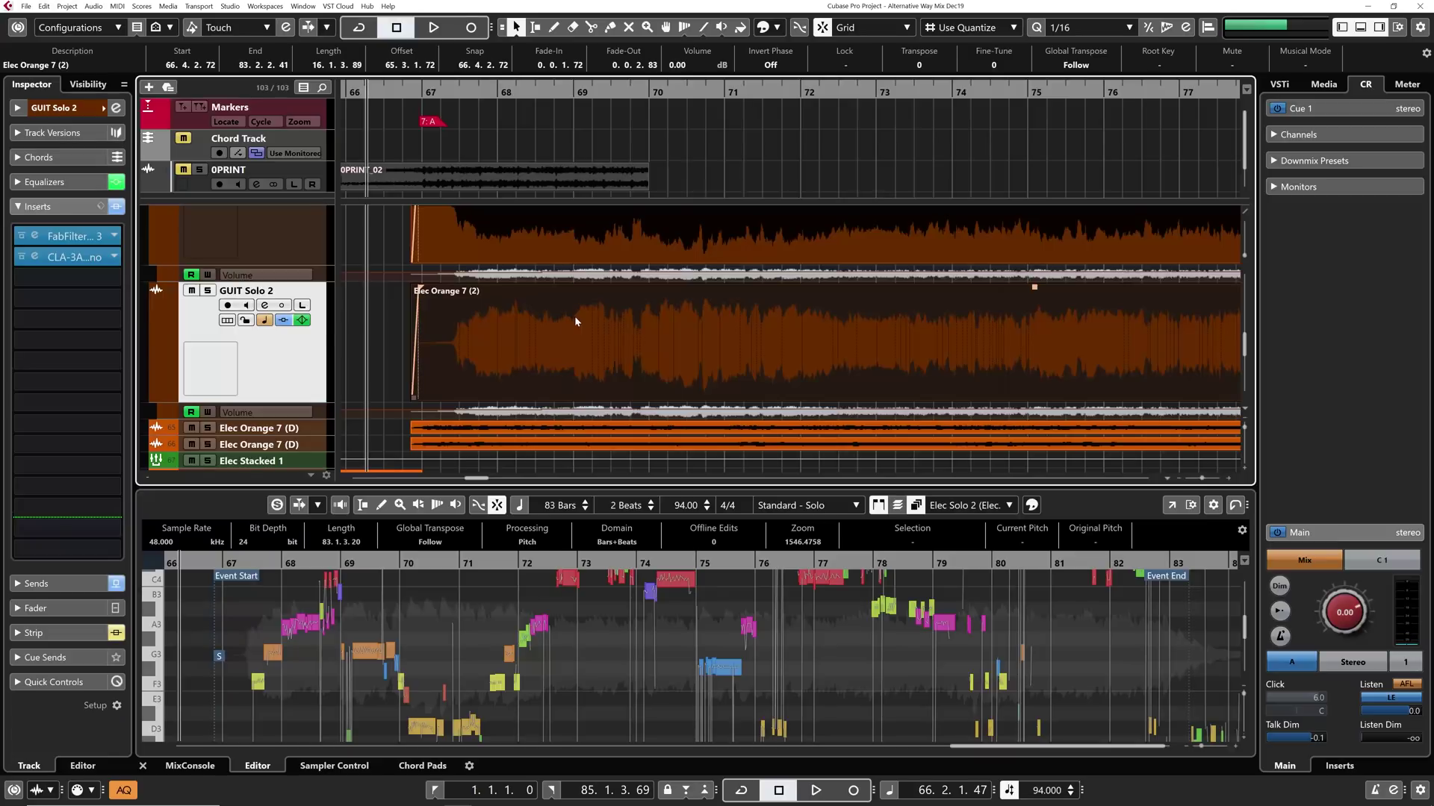
# - Switch to Cubase, hide the lower zone editor, and shrink the upper track list section to show only the Markers track
pyautogui.scroll(3, 575, 316)
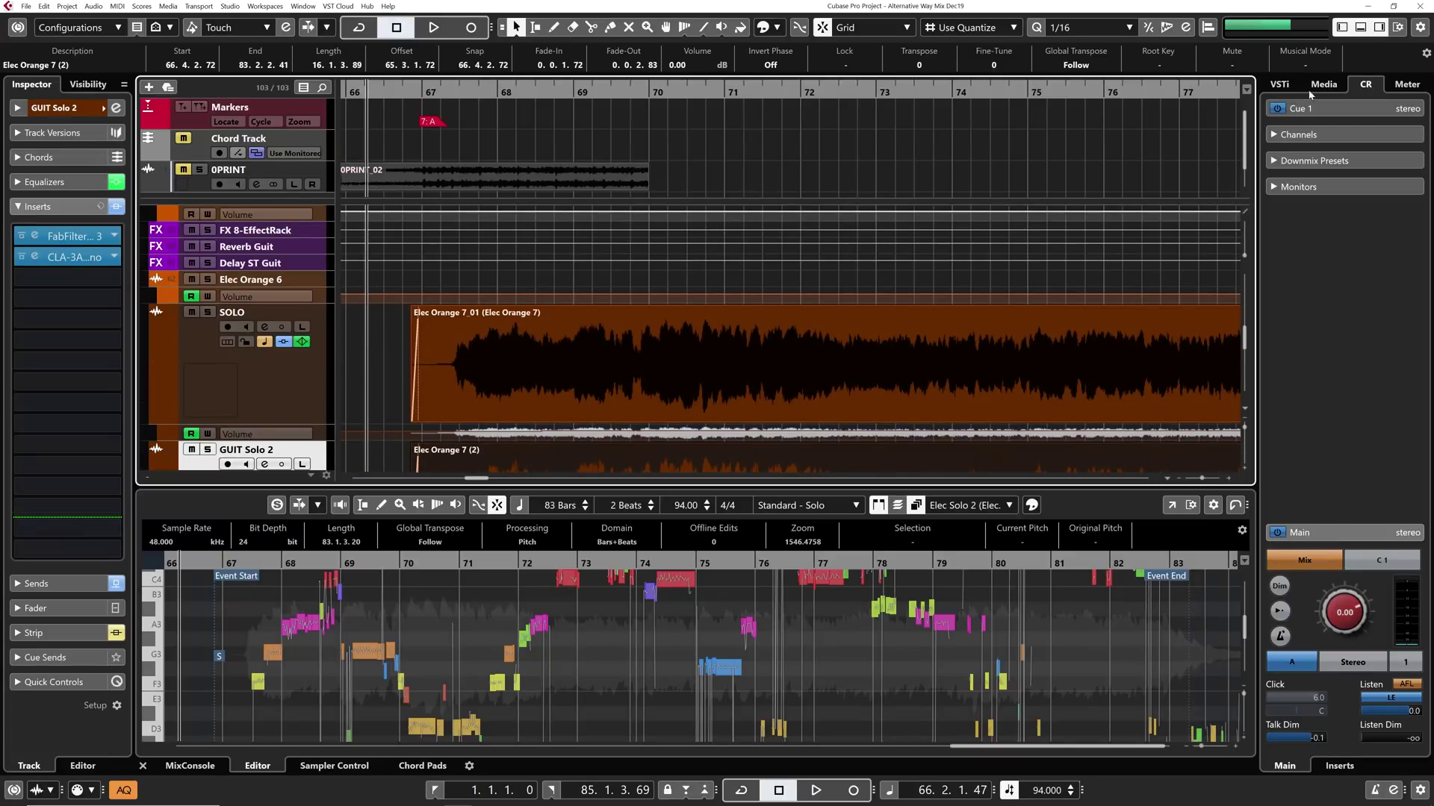
pyautogui.click(1360, 27)
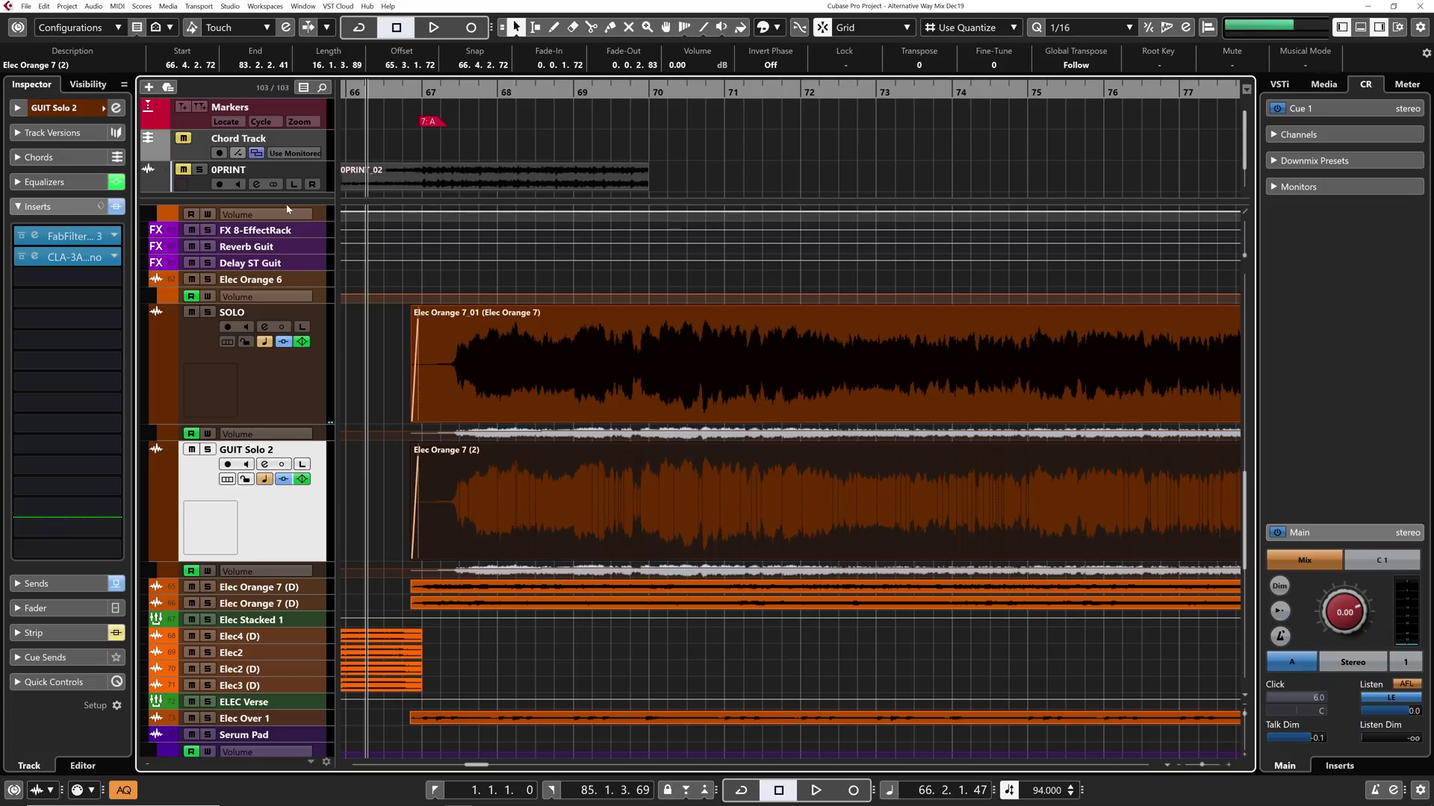
pyautogui.moveTo(289, 202); pyautogui.dragTo(291, 123)
pyautogui.scroll(-3, 261, 306)
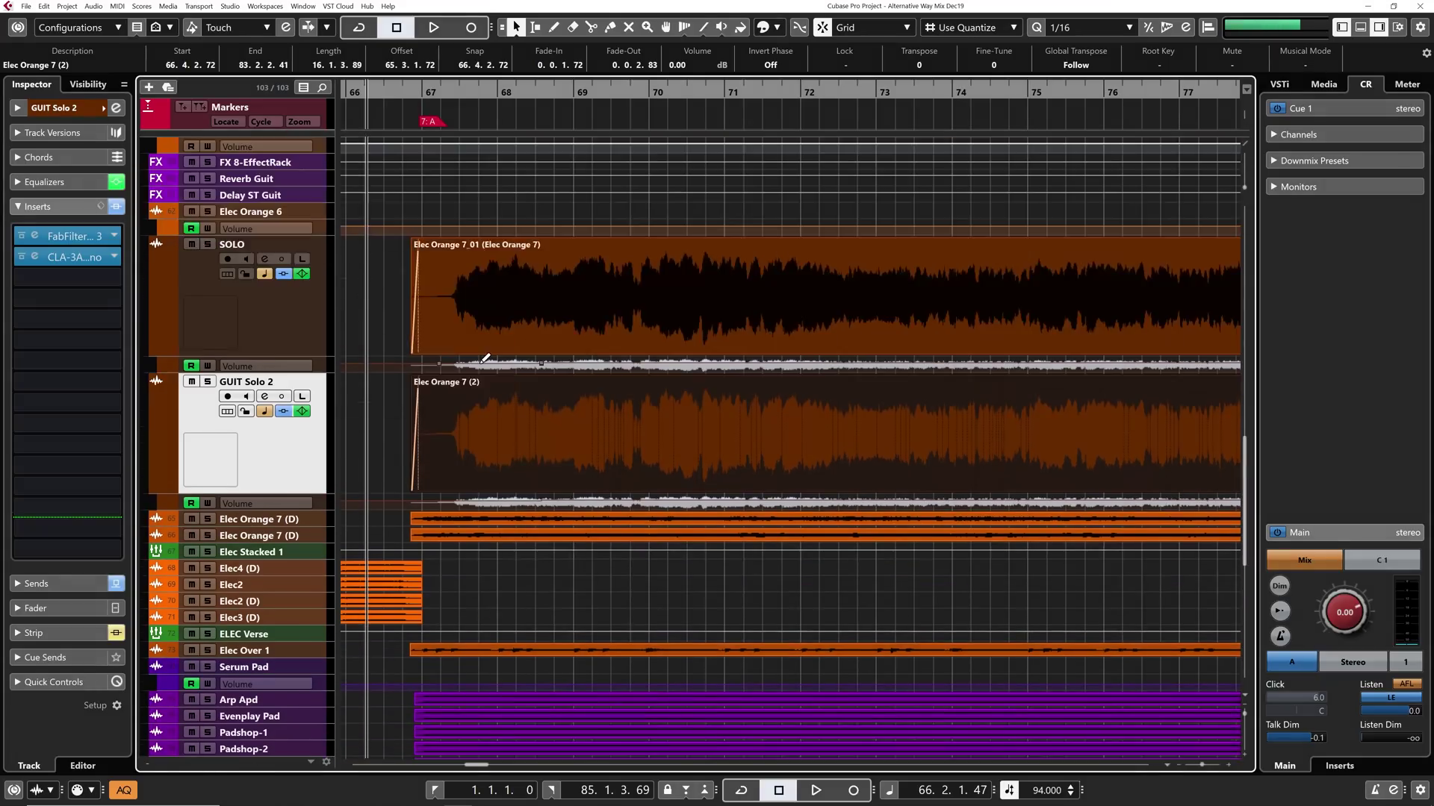
# - Delete the range from 70.1.1.0 to 74.3.2.0 from the audio event on the SOLO track
pyautogui.scroll(3, 261, 306)
pyautogui.keyDown('ctrl'); pyautogui.scroll(-4, 261, 307); pyautogui.keyUp('ctrl')
pyautogui.click(262, 304)
pyautogui.click(506, 301)
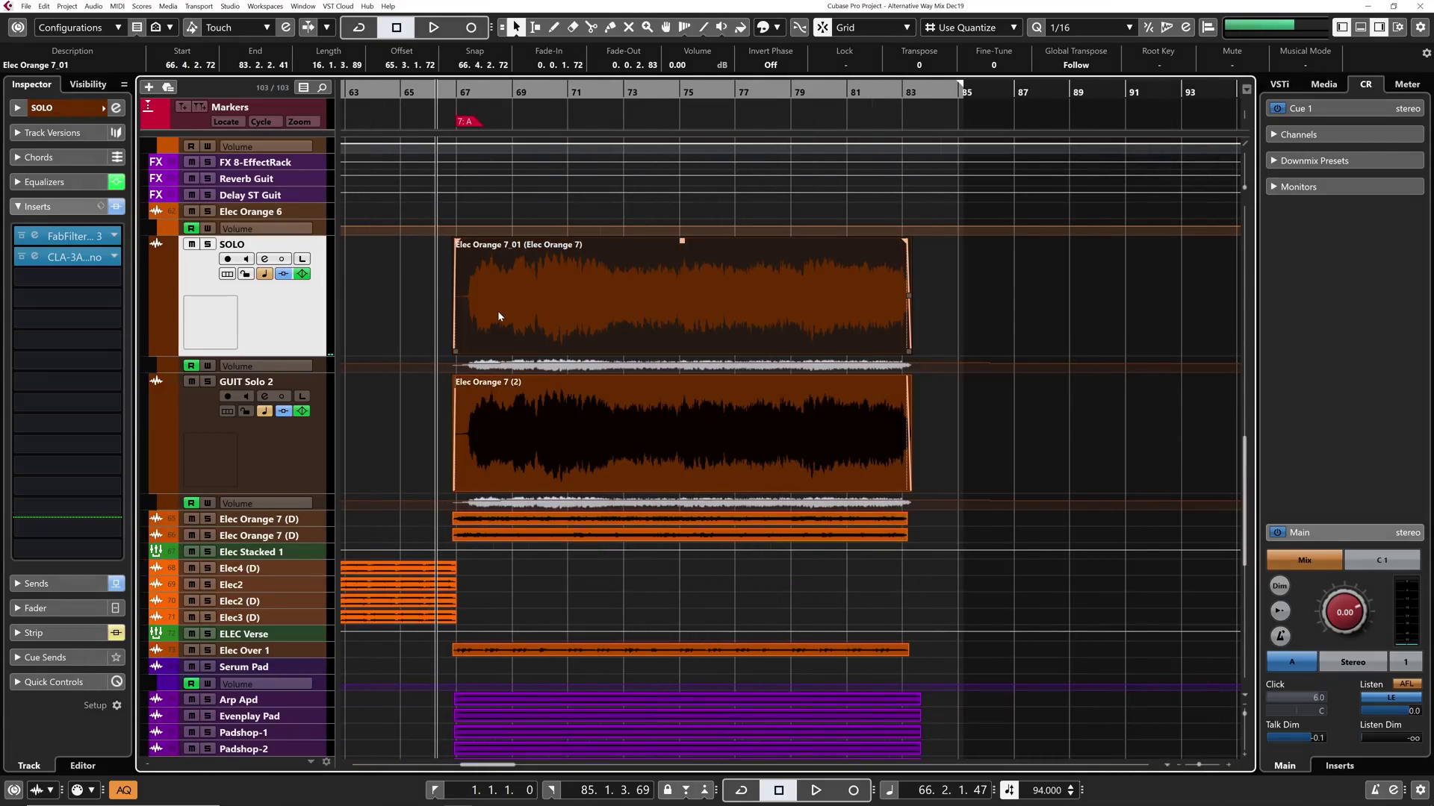
pyautogui.keyDown('ctrl'); pyautogui.scroll(2, 497, 311); pyautogui.keyUp('ctrl')
pyautogui.press('2')
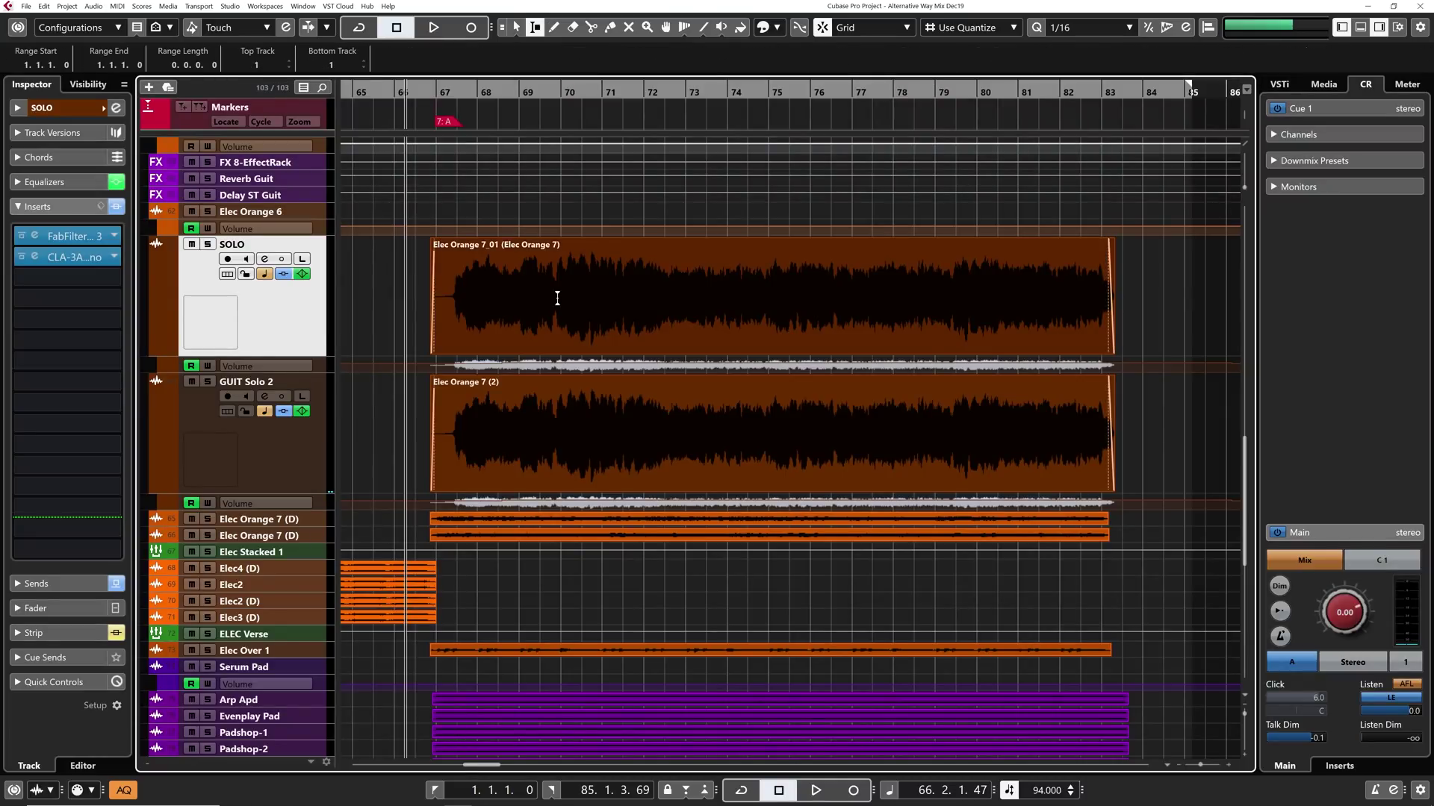
pyautogui.moveTo(560, 295); pyautogui.dragTo(750, 305)
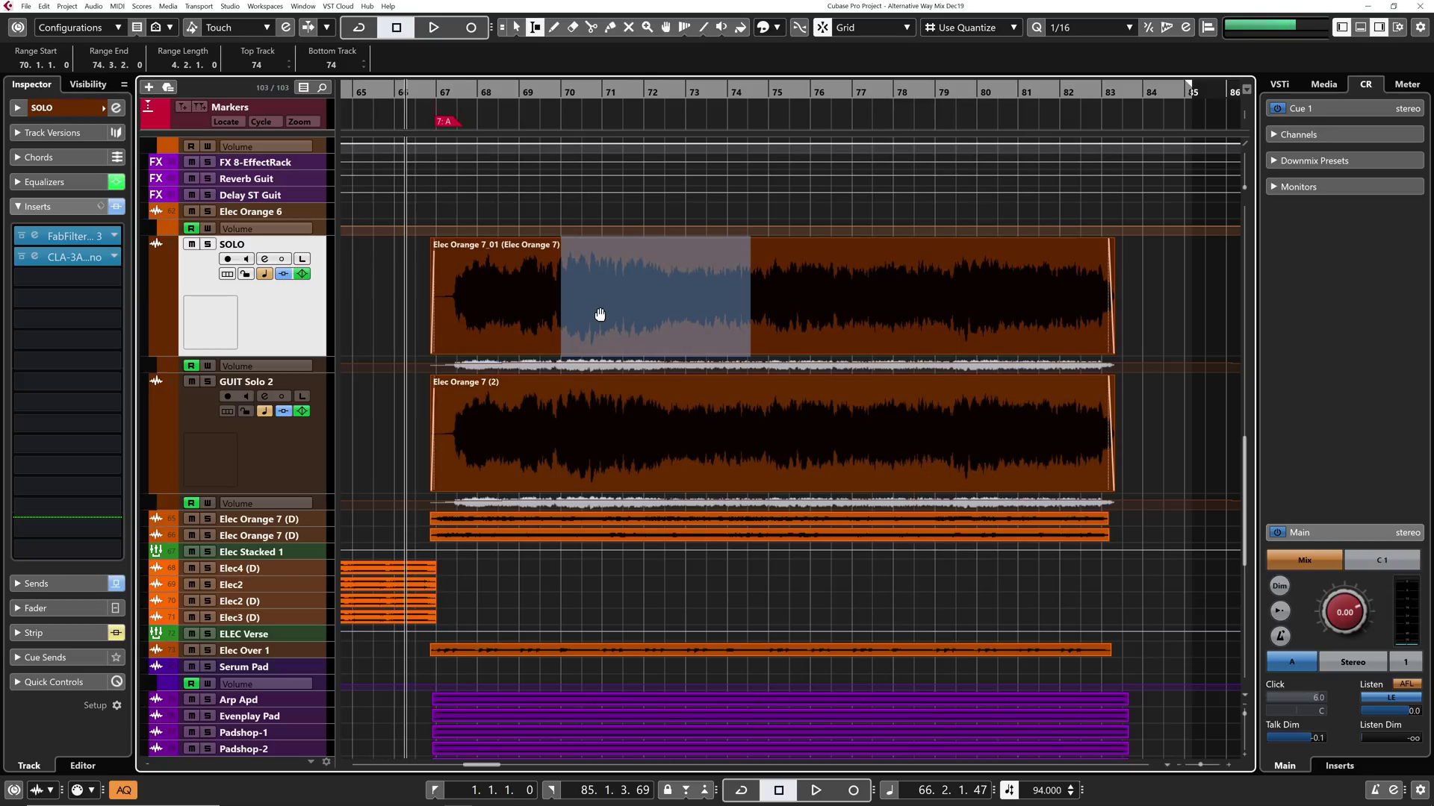
pyautogui.press('Delete')
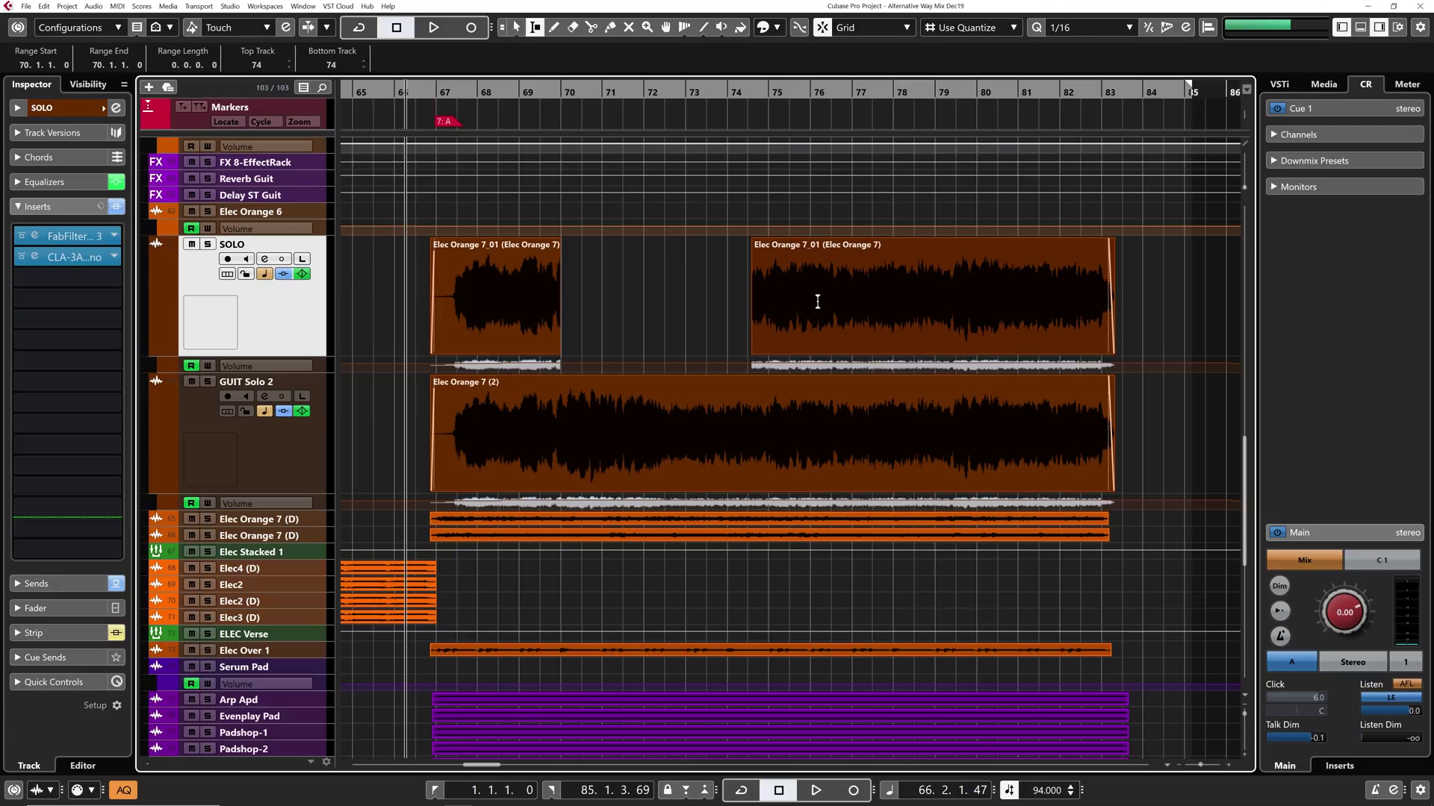
# - Move the second SOLO piece back to start at 69.4.4.0 to close the gap, and undo the move and the range deletion
pyautogui.press('1')
pyautogui.moveTo(814, 306); pyautogui.dragTo(690, 314)
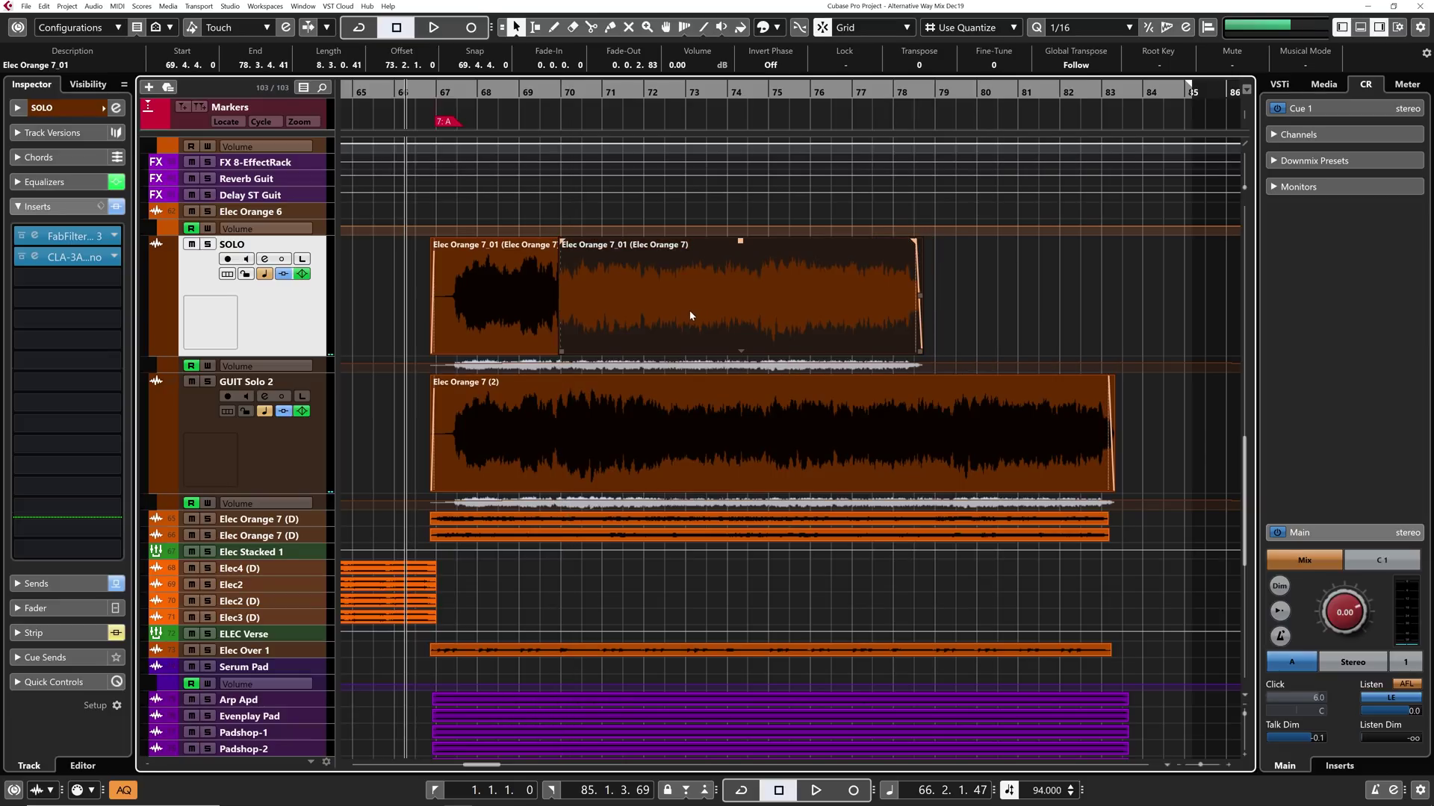
pyautogui.click(643, 450)
pyautogui.hotkey('ctrl', 'z')
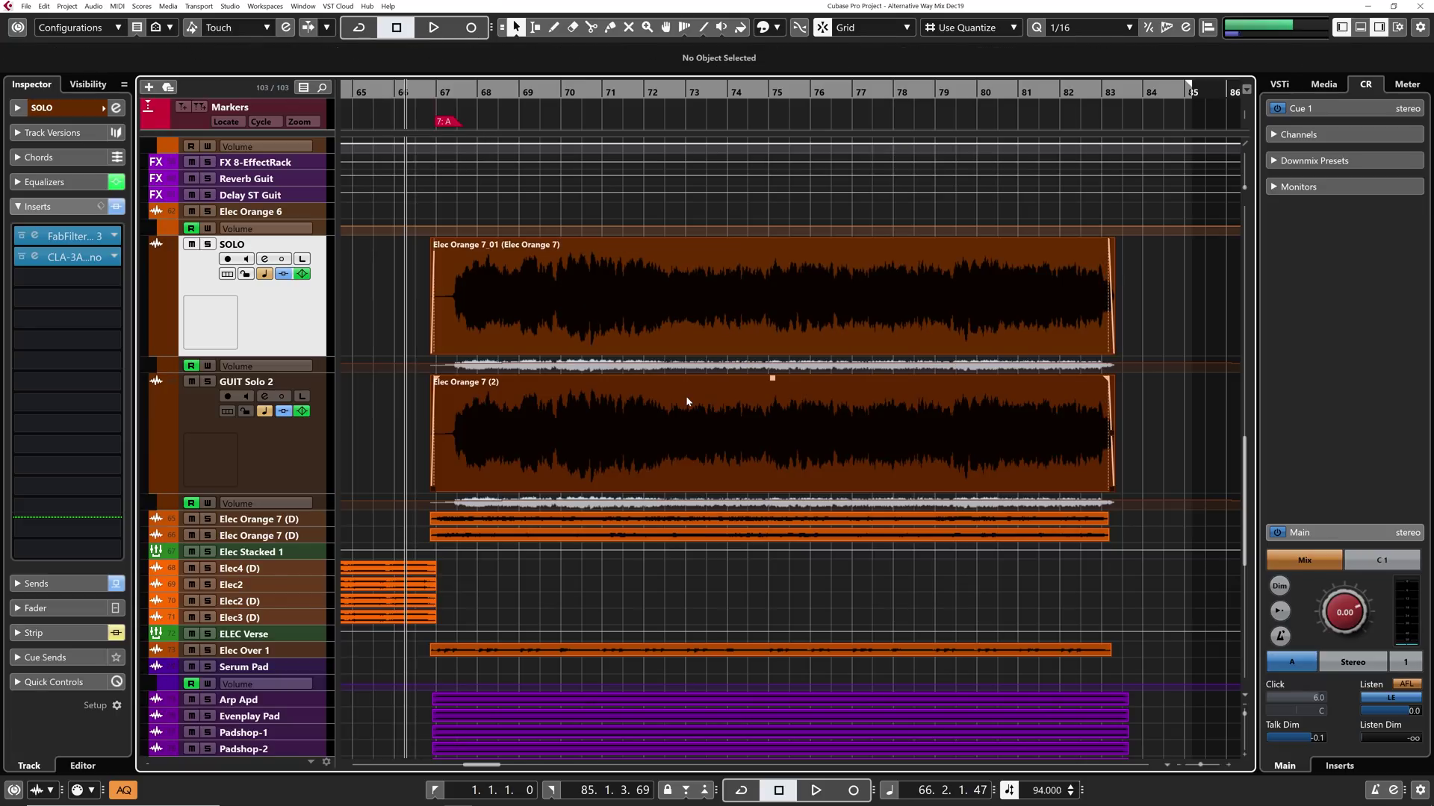
# - Select the range from 69.3.3.0 to 75.1.1.0 on the SOLO track, apply Delete Time to it, and undo the deletion
pyautogui.press('2')
pyautogui.moveTo(545, 278); pyautogui.dragTo(766, 289)
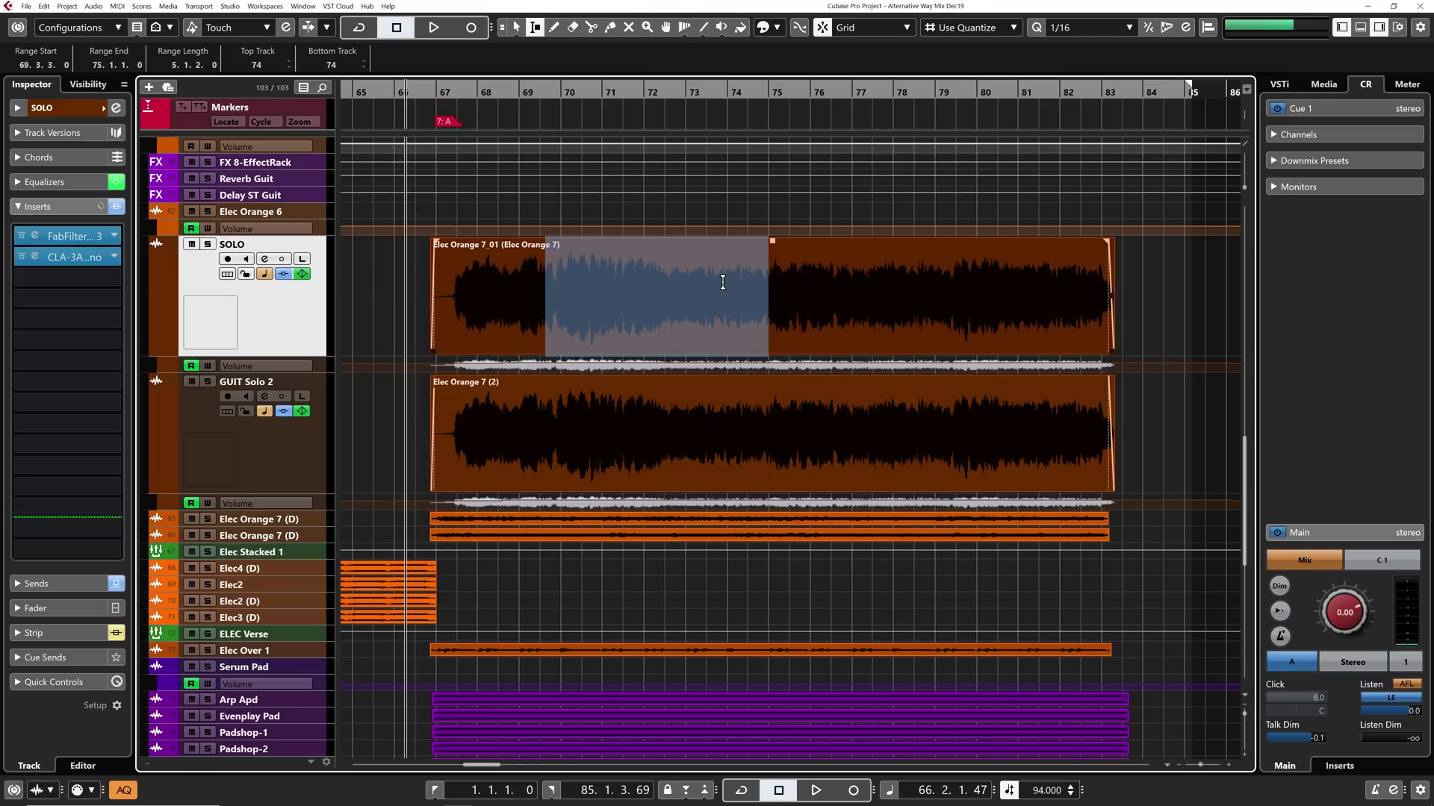
pyautogui.hotkey('shift', 'BackSpace')
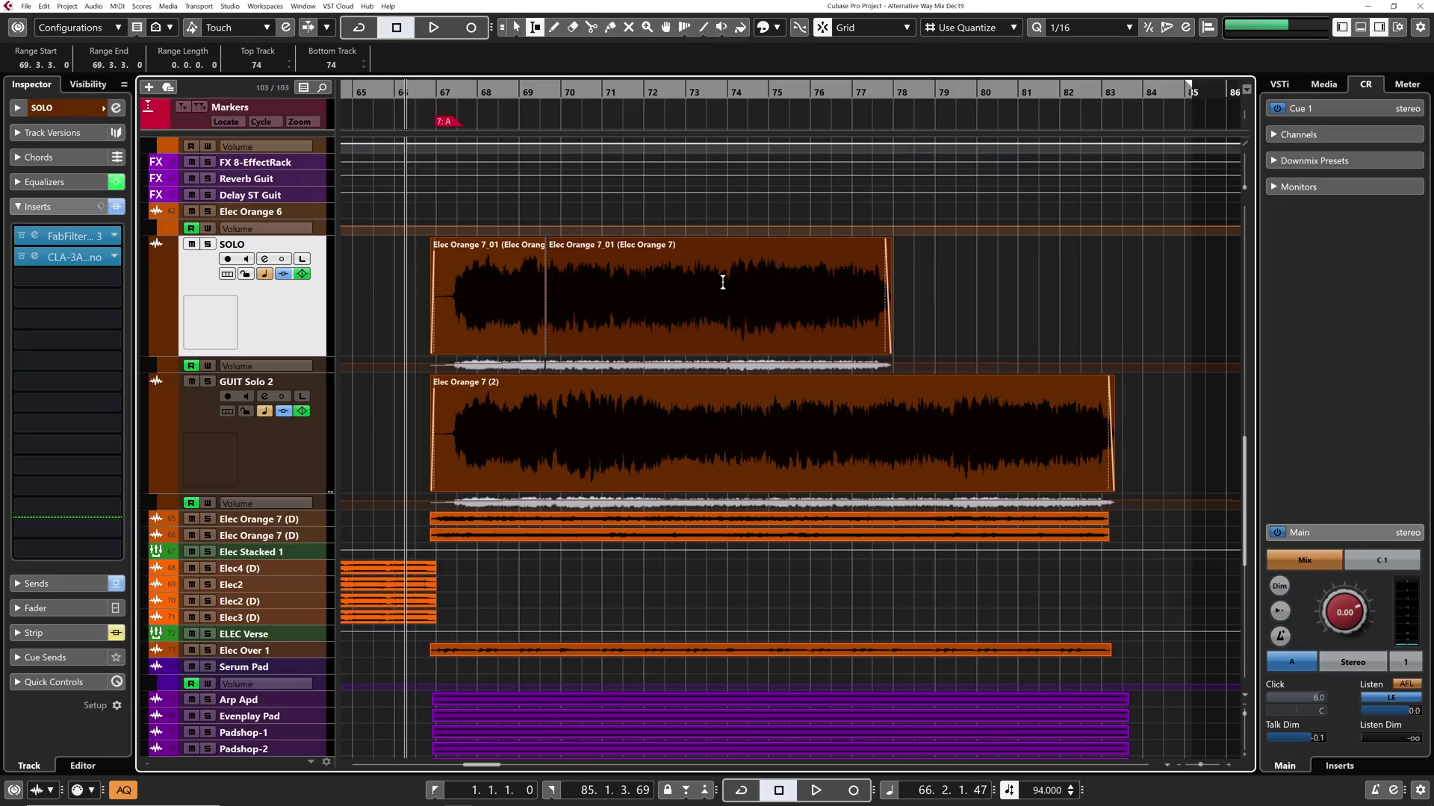
pyautogui.hotkey('ctrl', 'z')
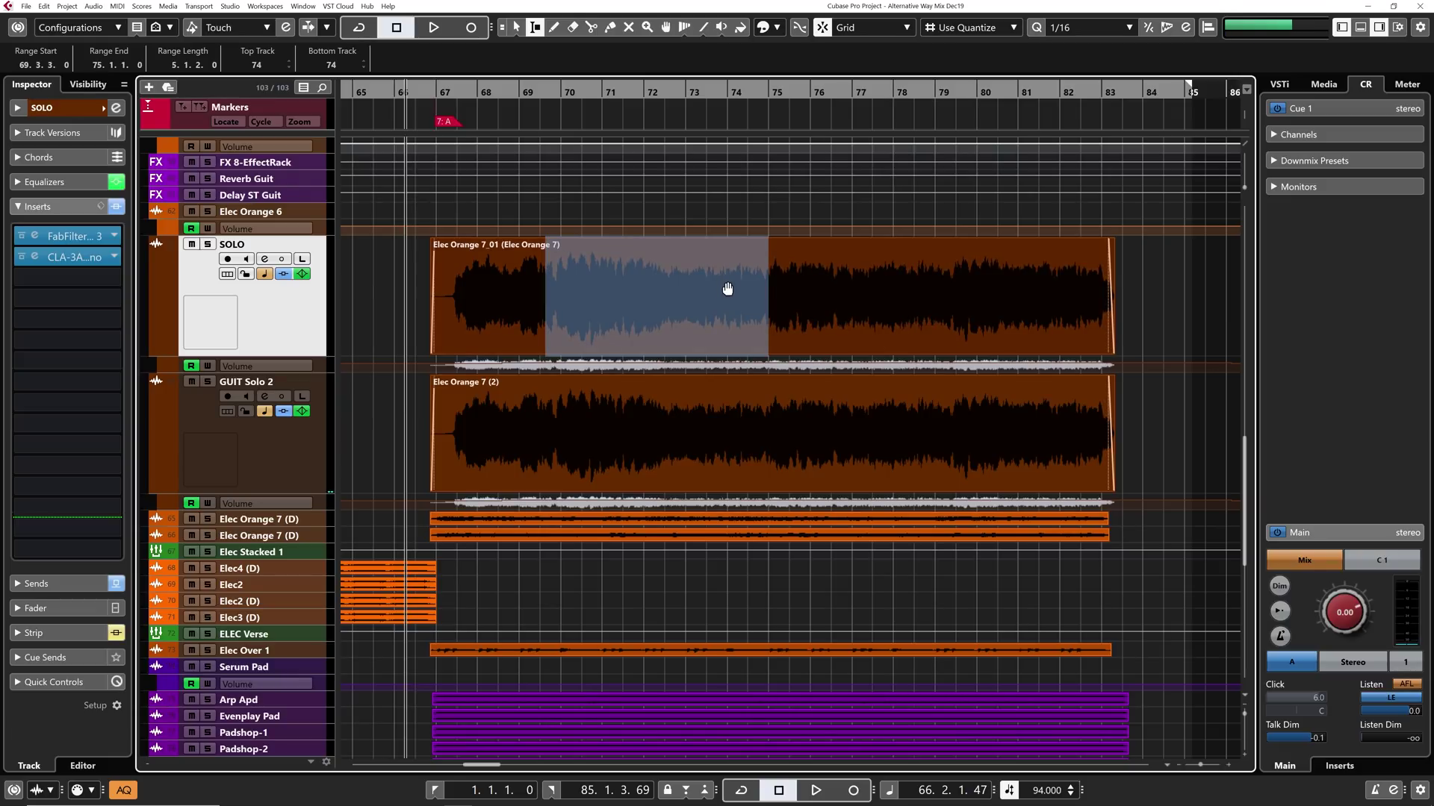
# - Repeat Delete Time on the restored SOLO range using the Range editing commands, and undo it again
pyautogui.click(44, 6)
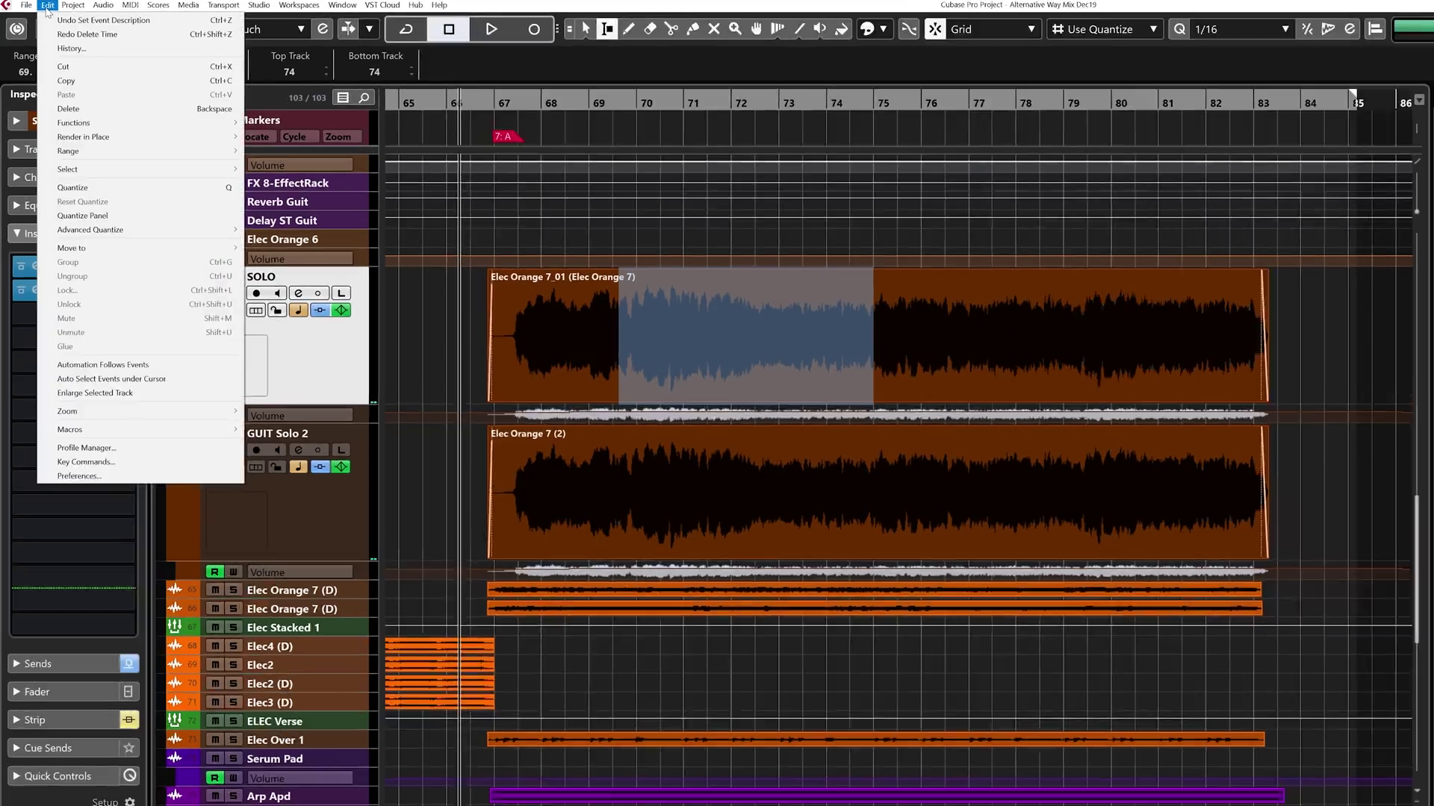
pyautogui.moveTo(59, 144)
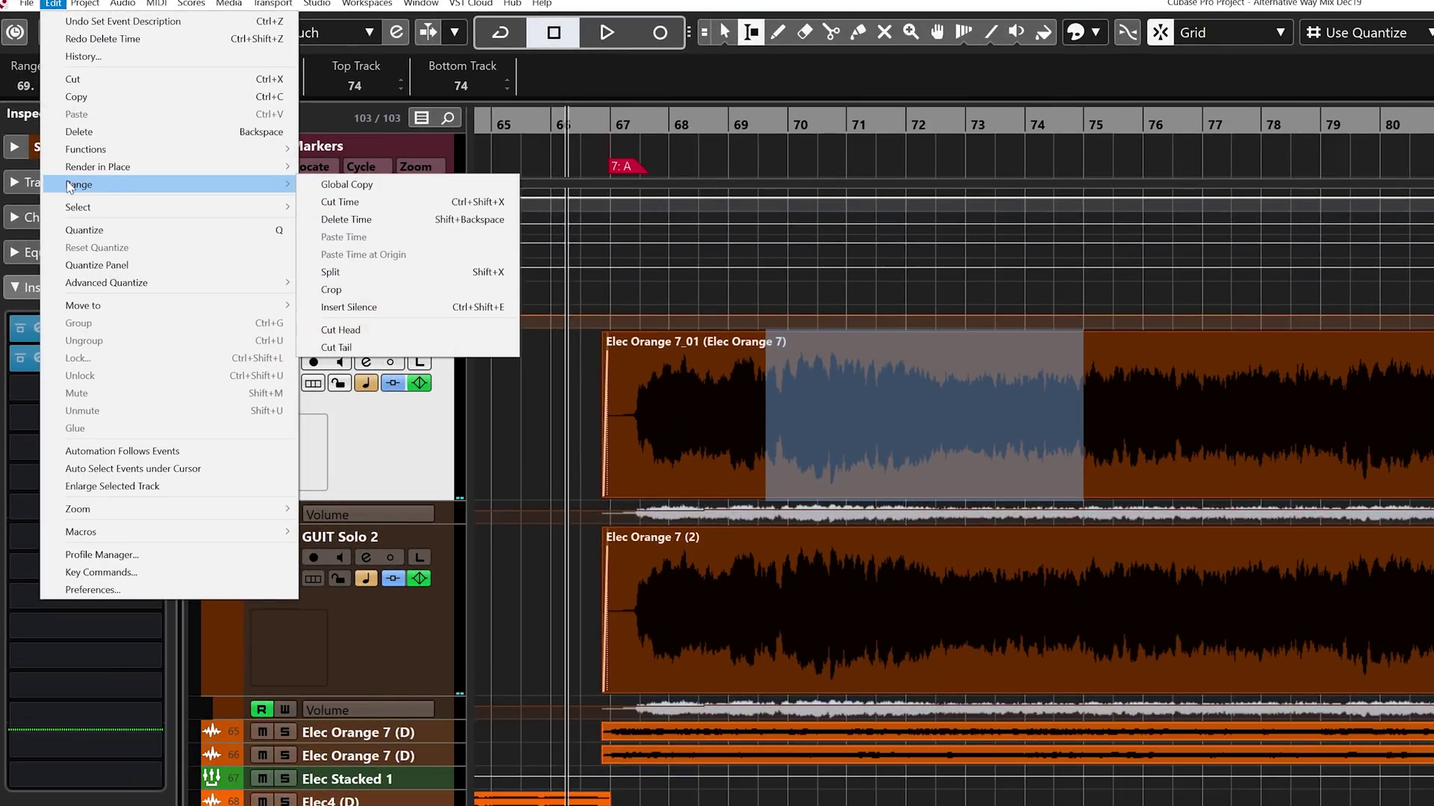
pyautogui.click(356, 220)
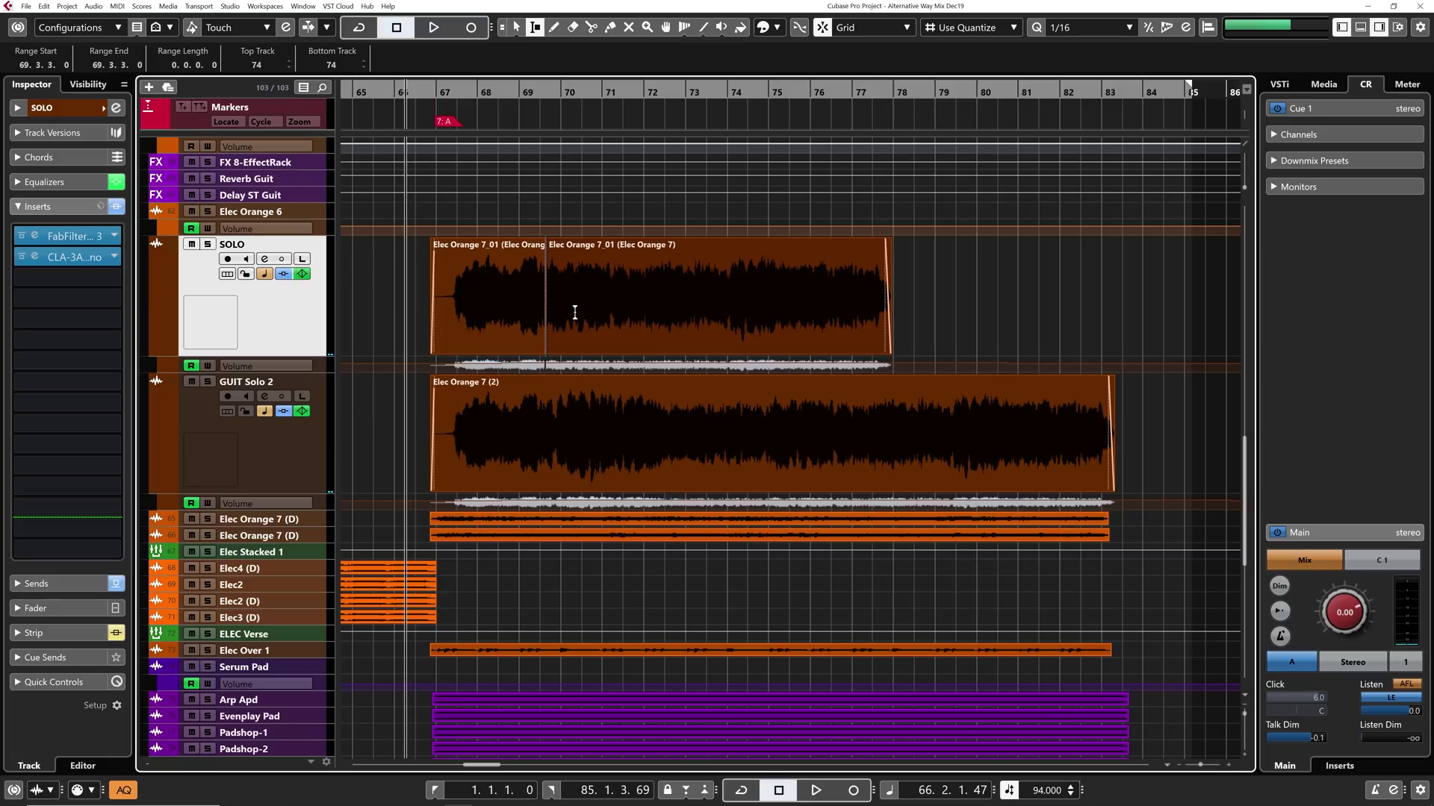
pyautogui.hotkey('ctrl', 'z')
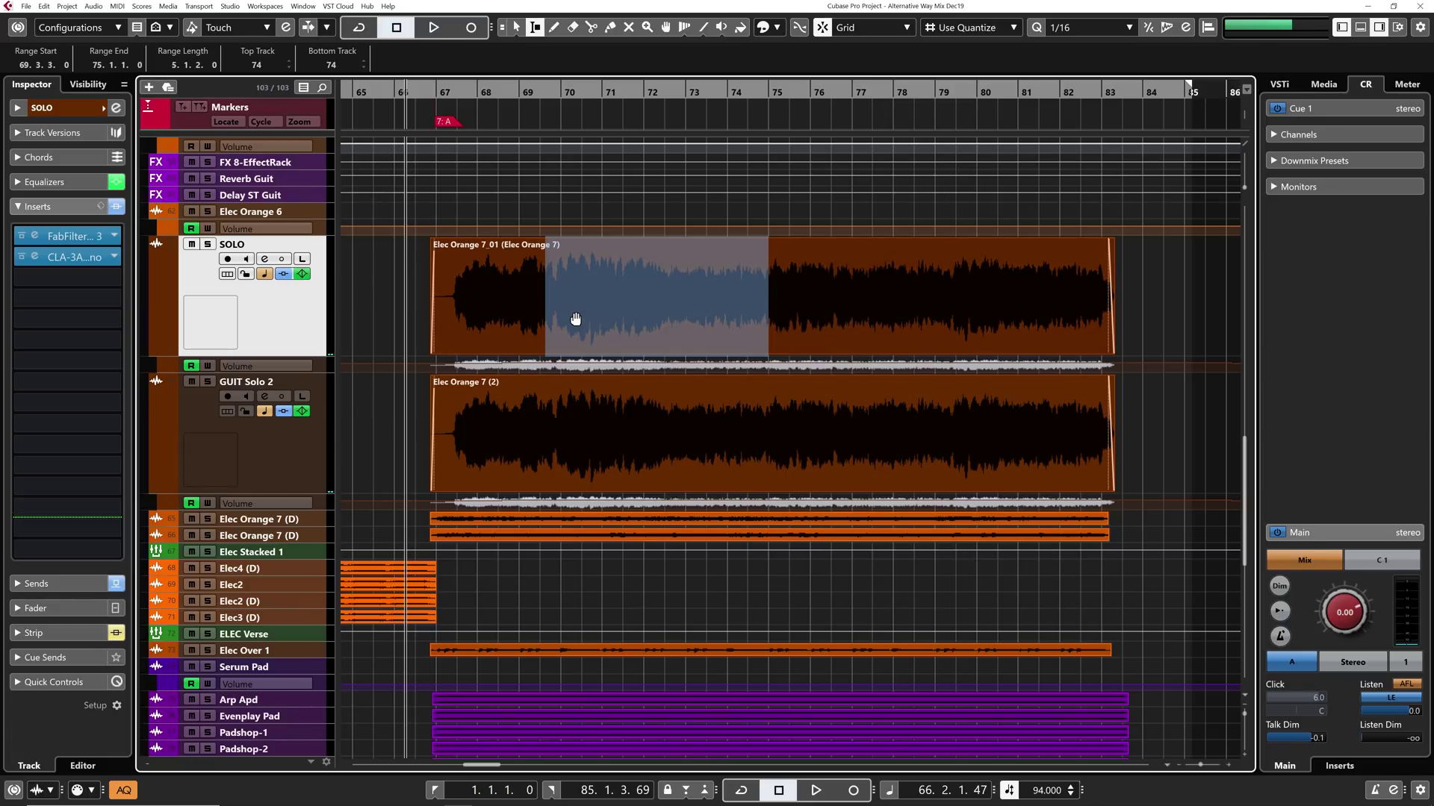
# - Select the range from 67.3.3.85 to 72.2.2.83 across all tracks, apply Delete Time to it, and undo the deletion
pyautogui.click(532, 319)
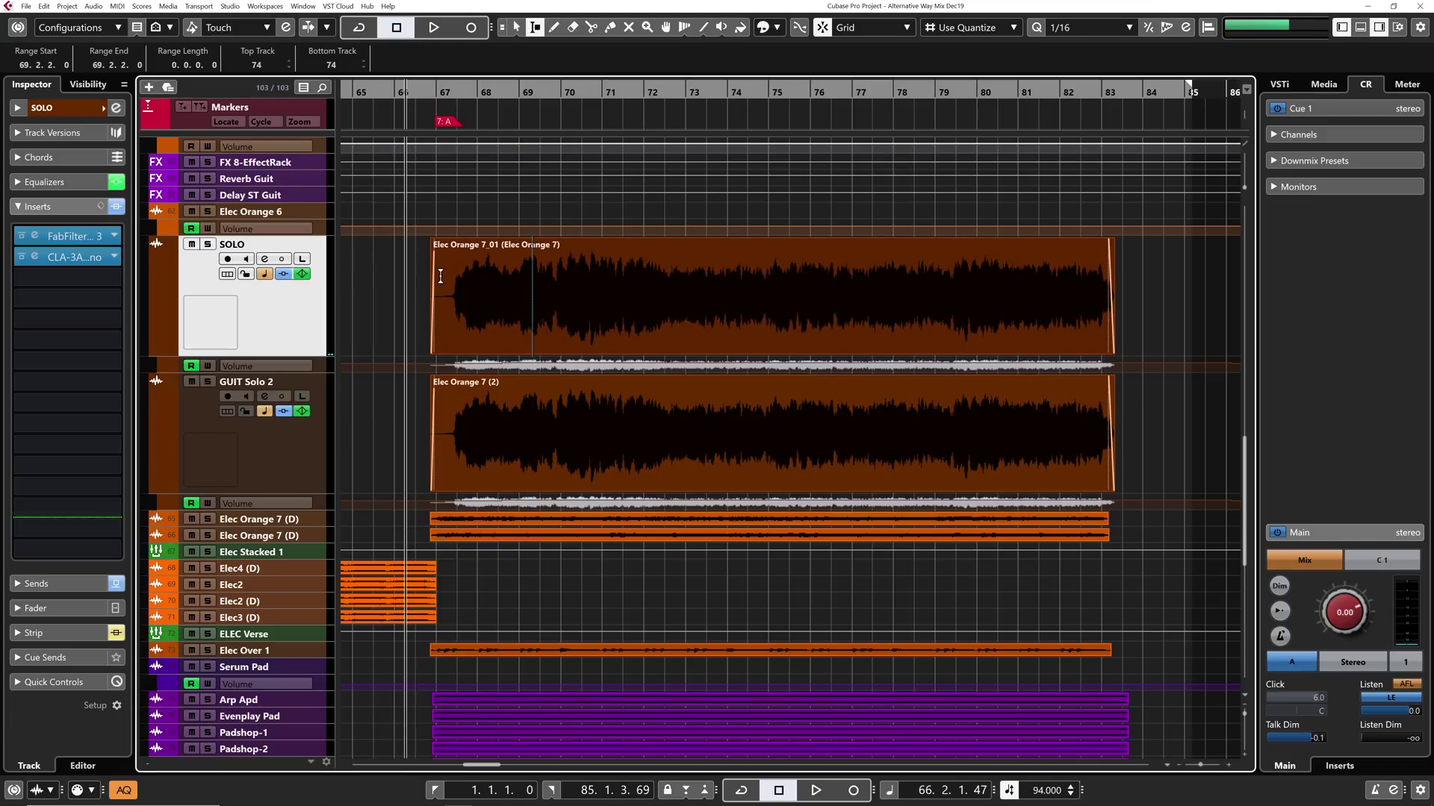
pyautogui.moveTo(441, 276); pyautogui.dragTo(655, 291)
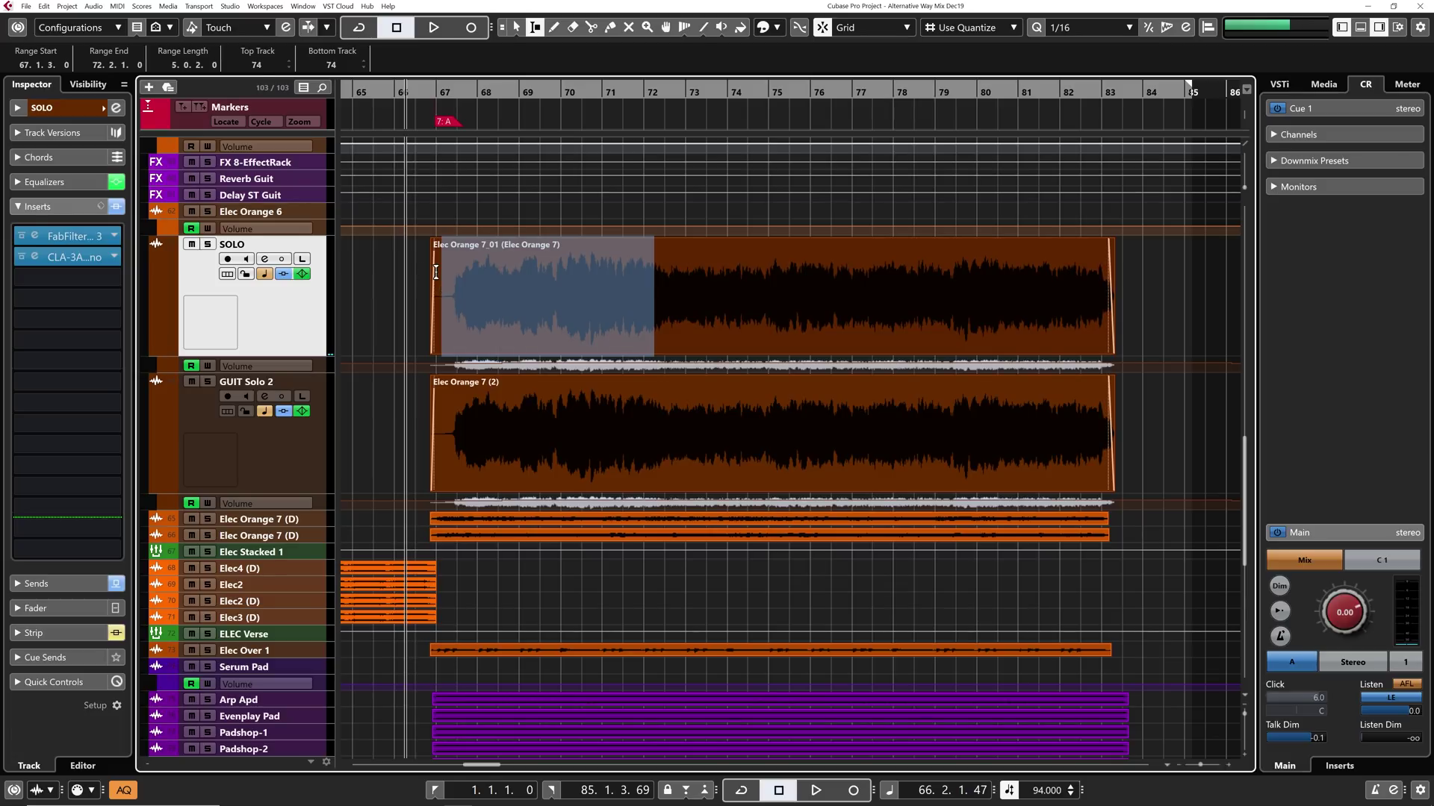
pyautogui.click(514, 314)
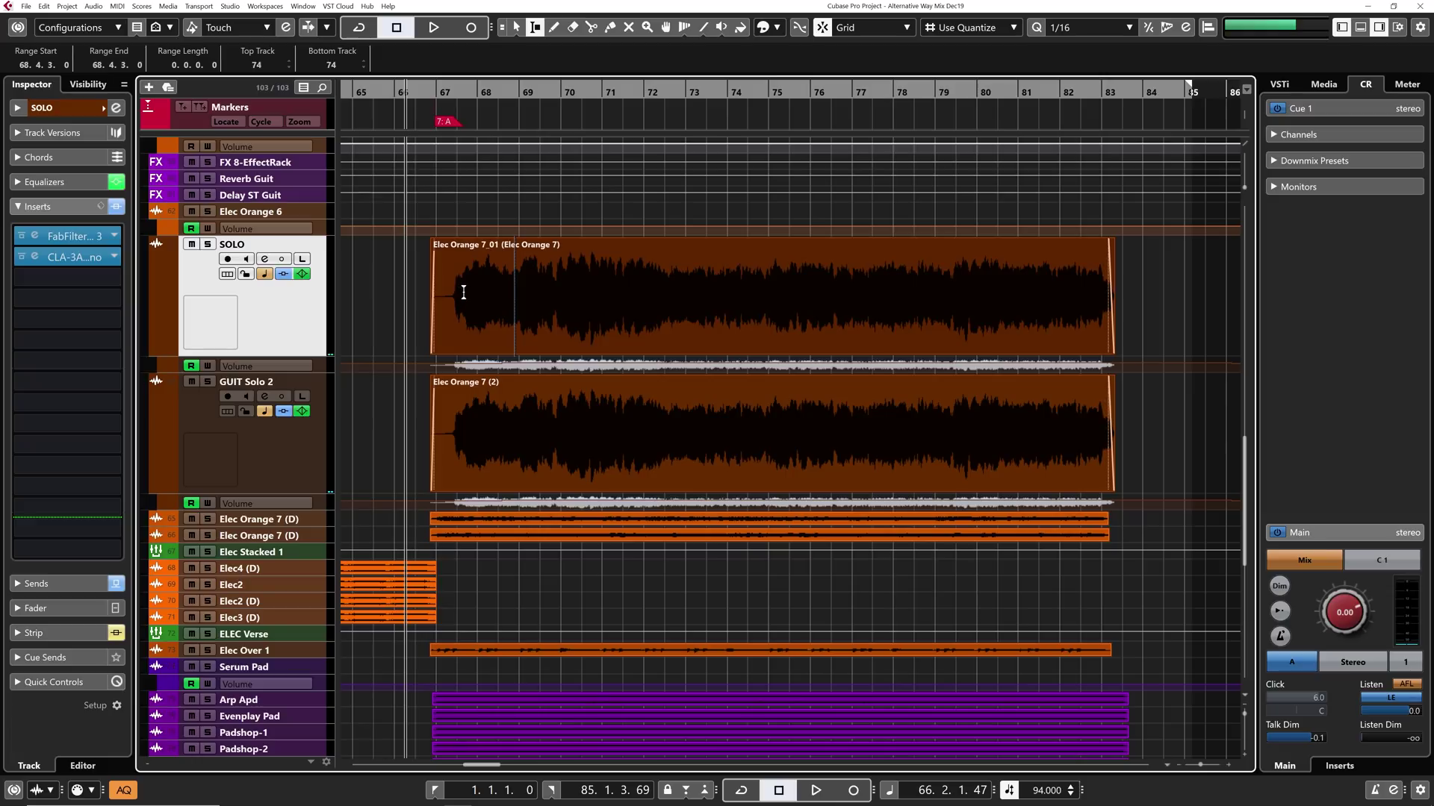
pyautogui.moveTo(464, 293); pyautogui.dragTo(659, 299)
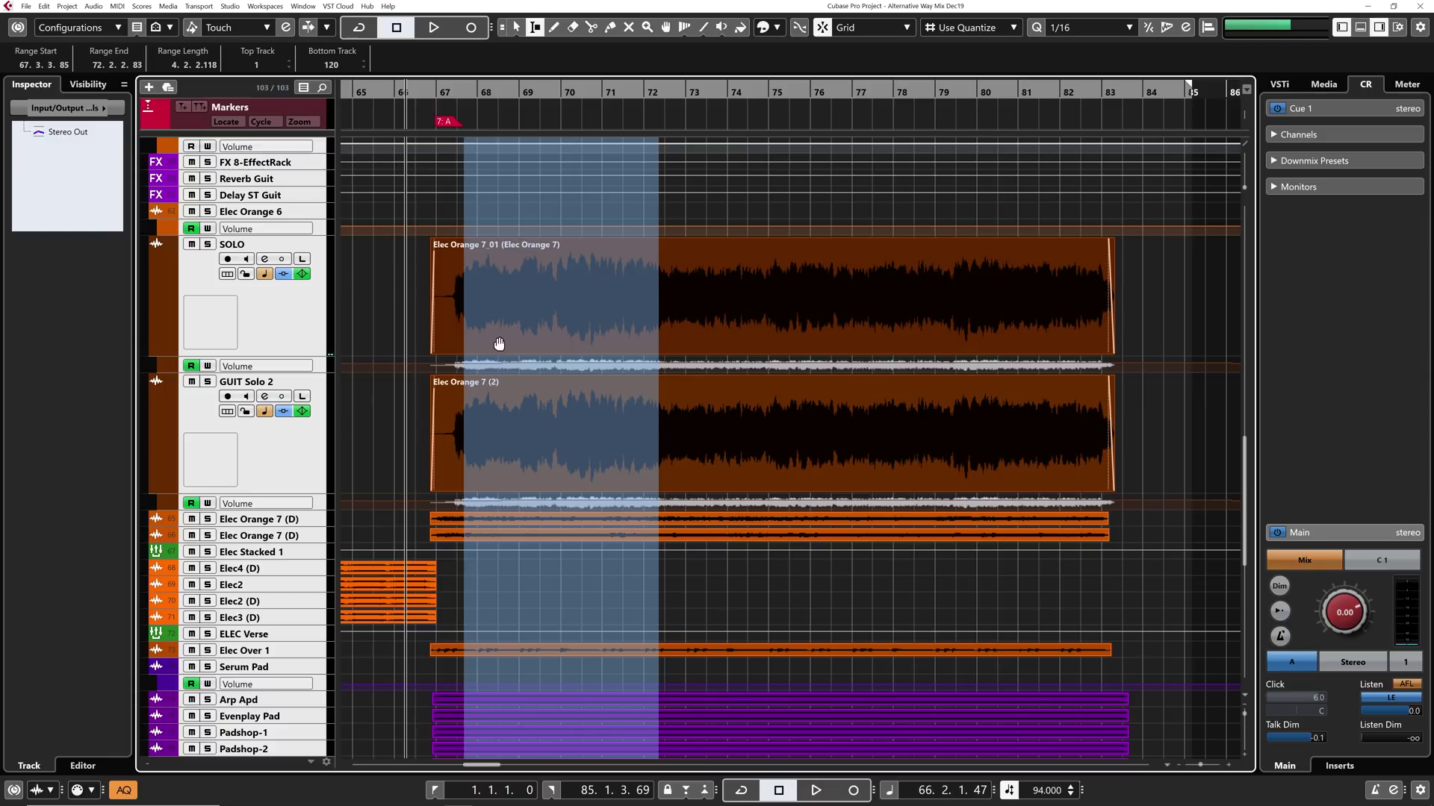
pyautogui.hotkey('shift', 'BackSpace')
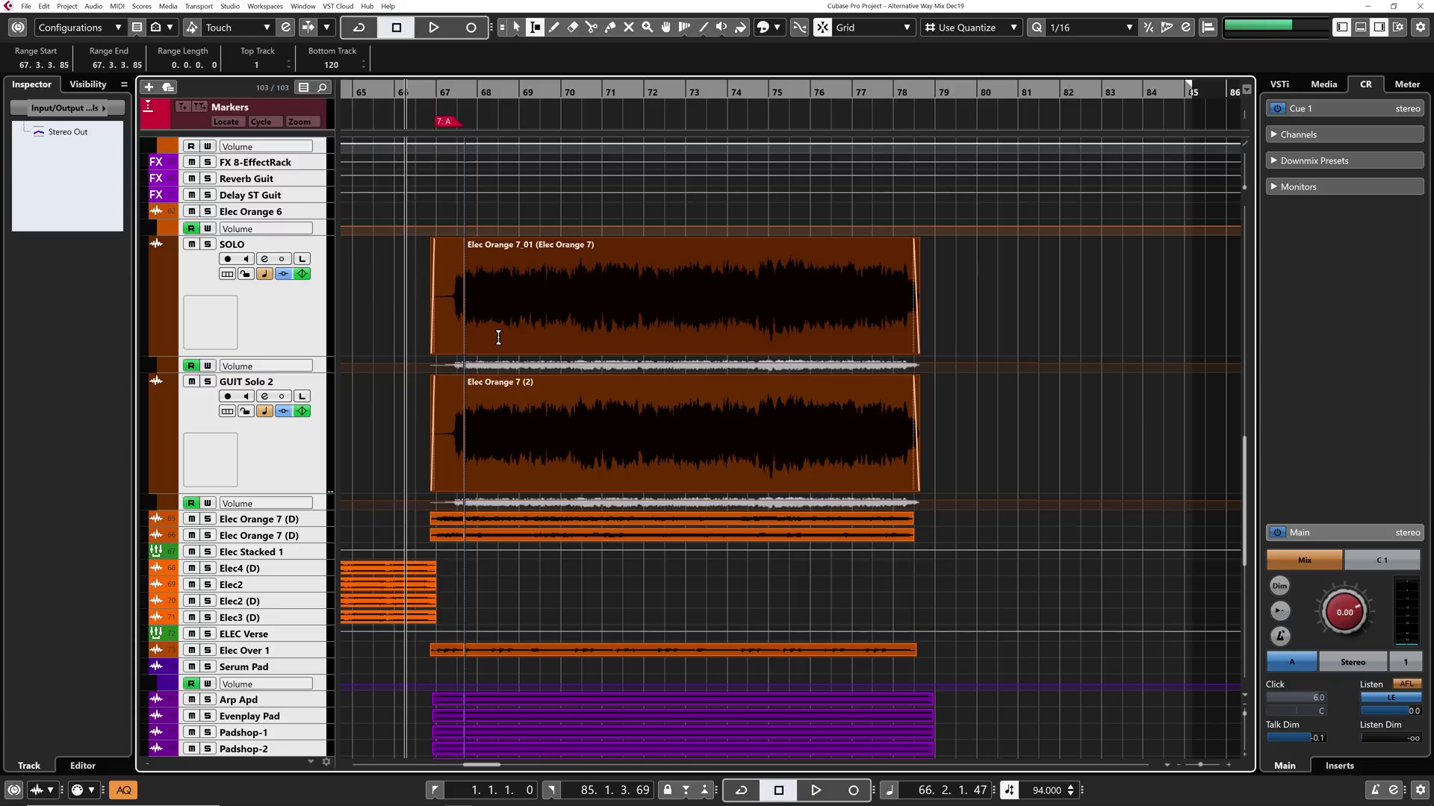
pyautogui.hotkey('ctrl', 'z')
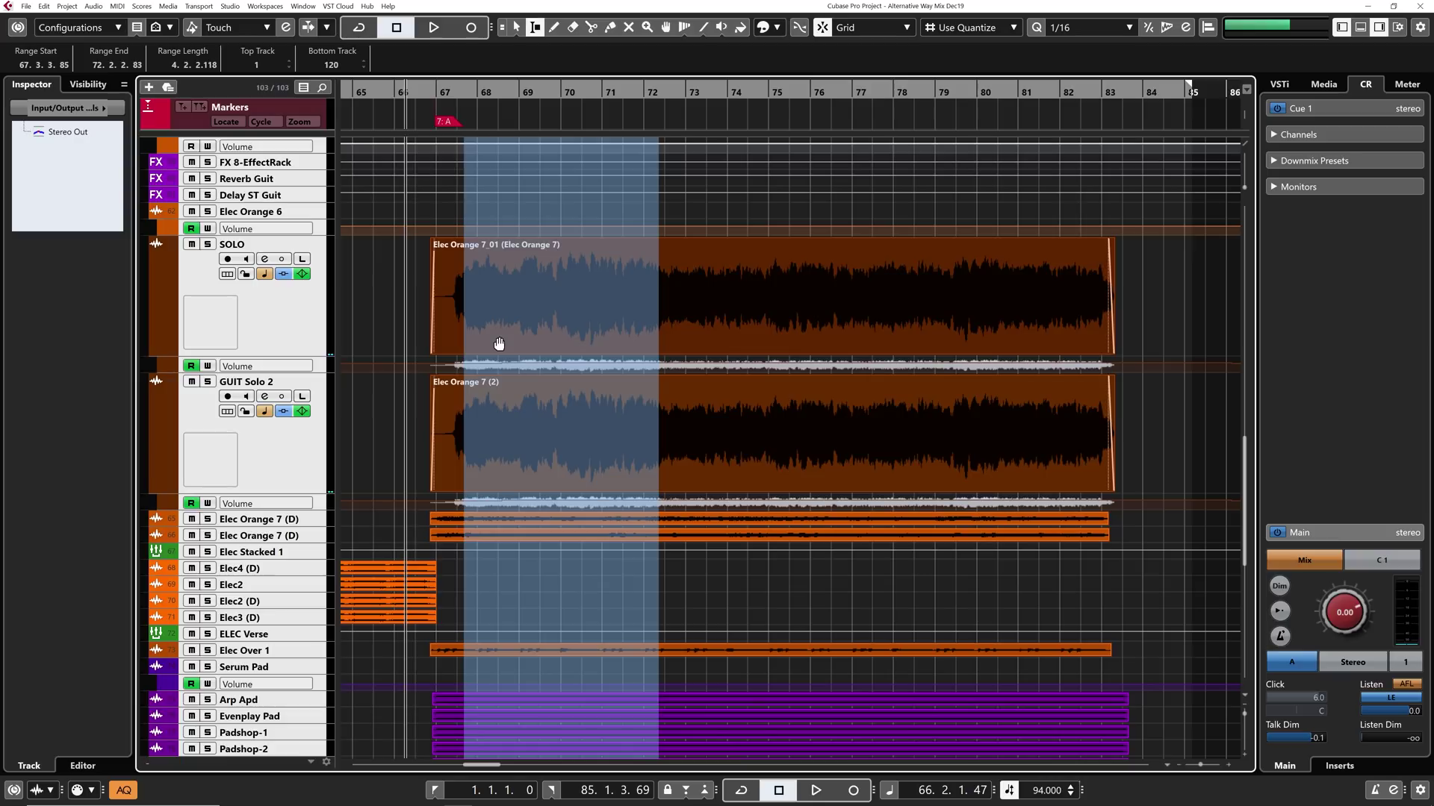
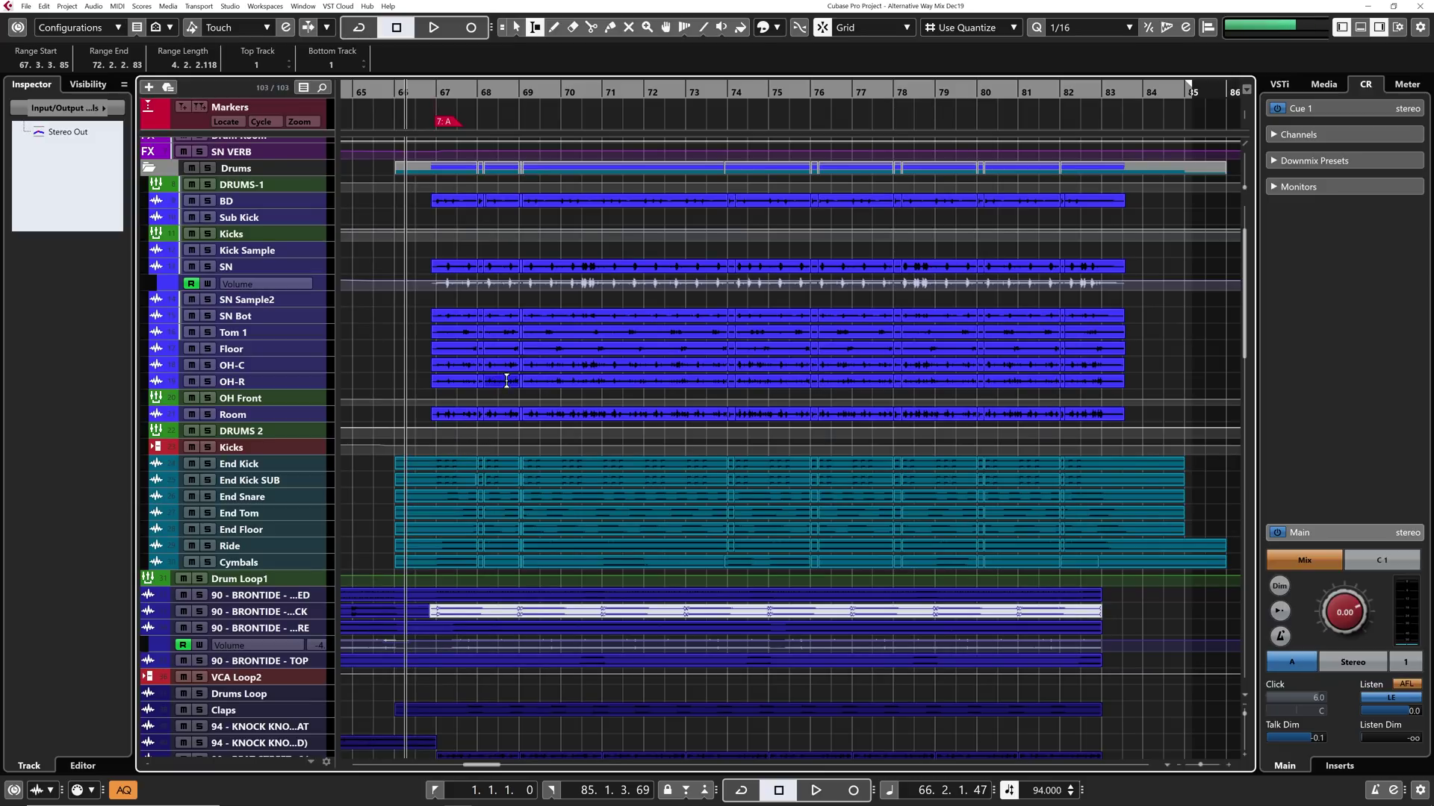
# - Select the range from 69.3.2.0 to 69.4.3.0 on the Tom 1 track, loop its playback, and stop
pyautogui.scroll(2, 501, 354)
pyautogui.scroll(6, 501, 355)
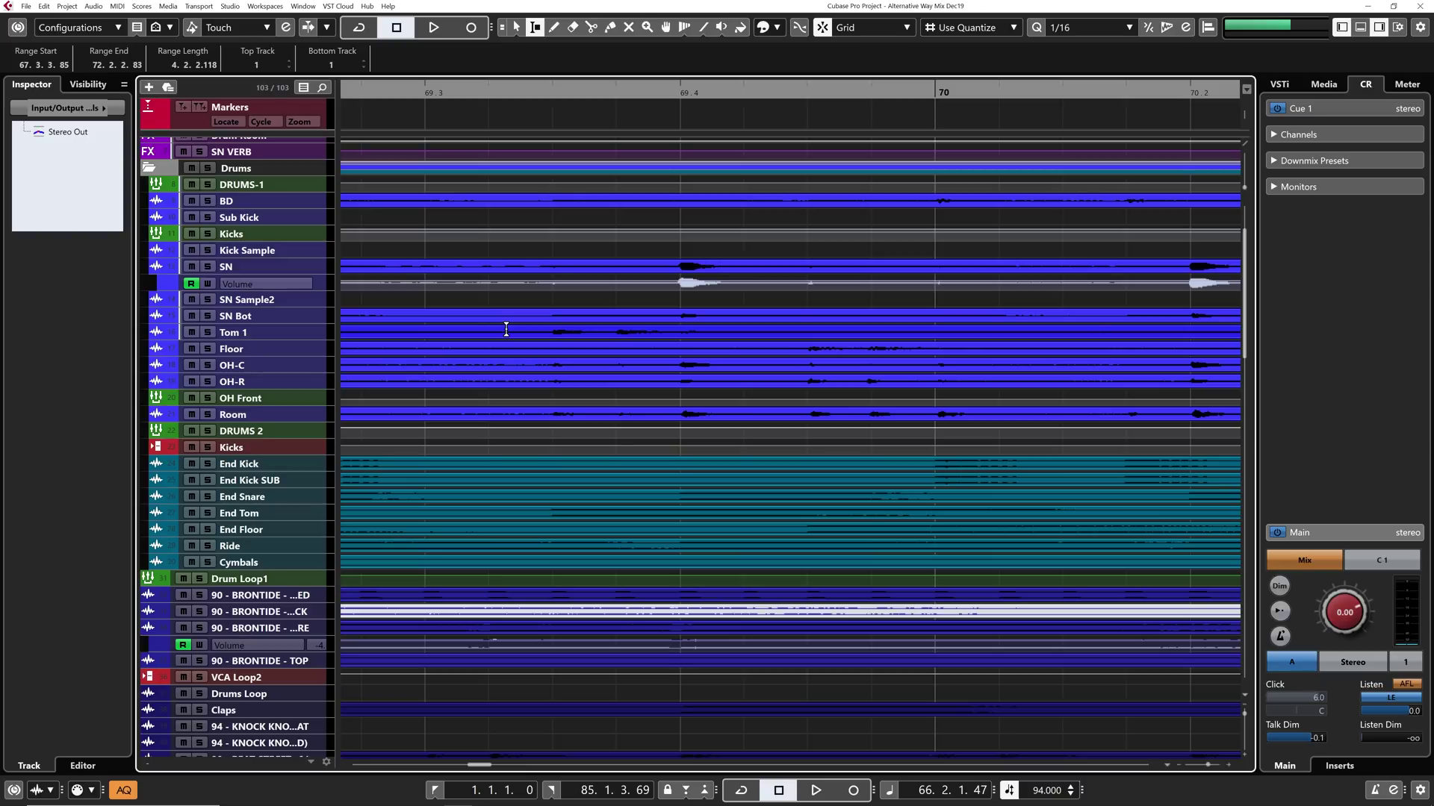
pyautogui.moveTo(506, 329); pyautogui.dragTo(777, 335)
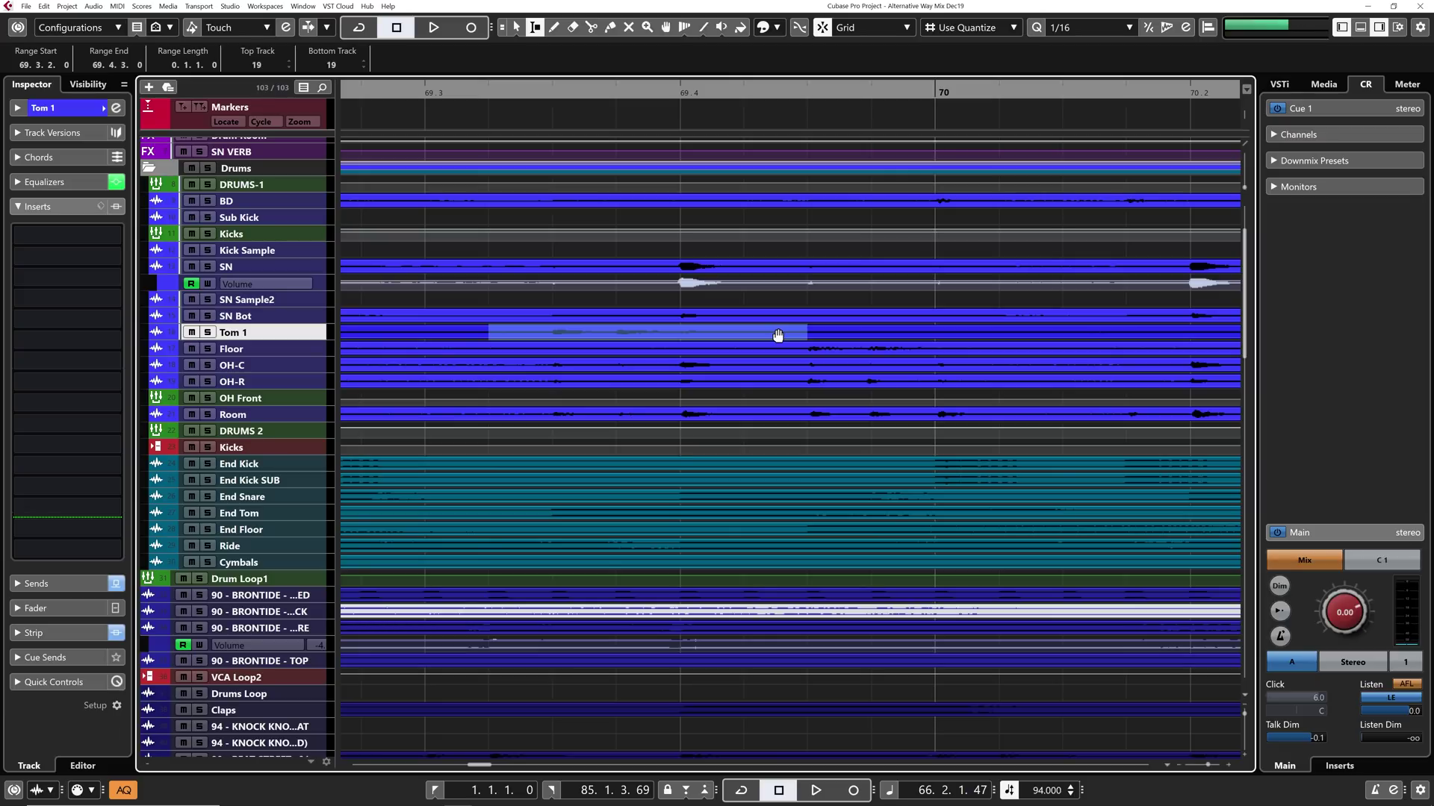
pyautogui.hotkey('shift', 'g')
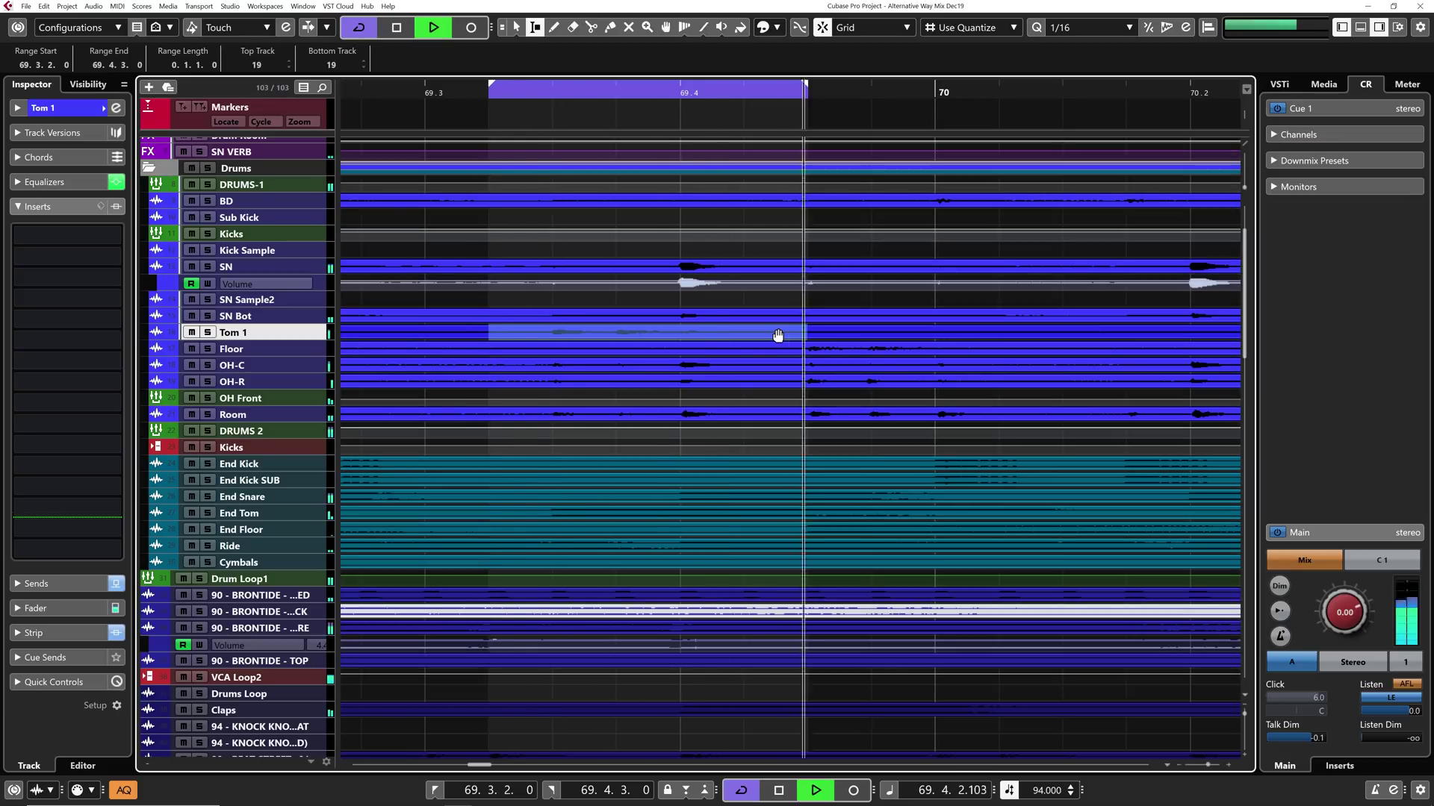
pyautogui.press('space')
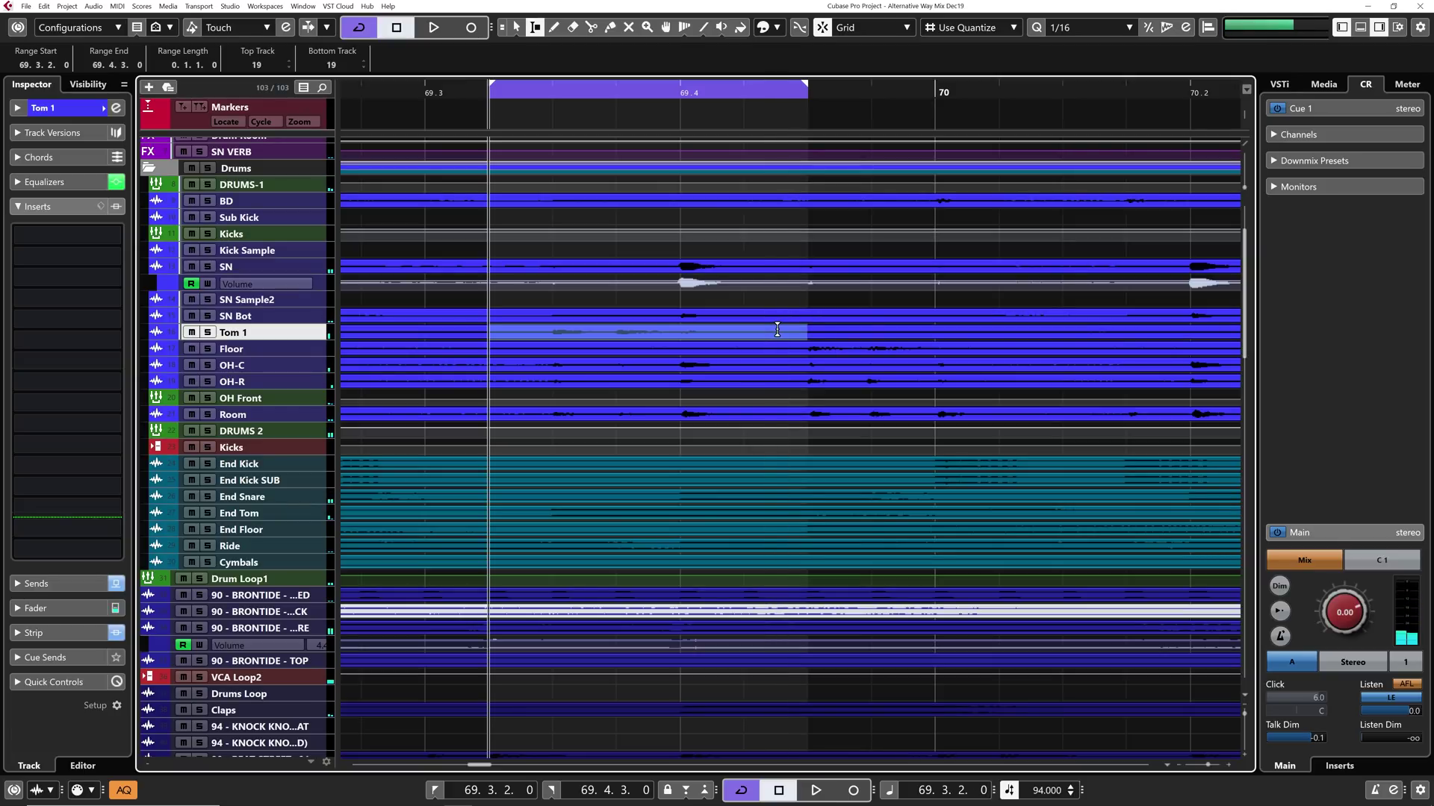
# - Select the range from 67.1.2.0 to 69.1.4.0 on the SN Sample2 track
pyautogui.scroll(-10, 777, 329)
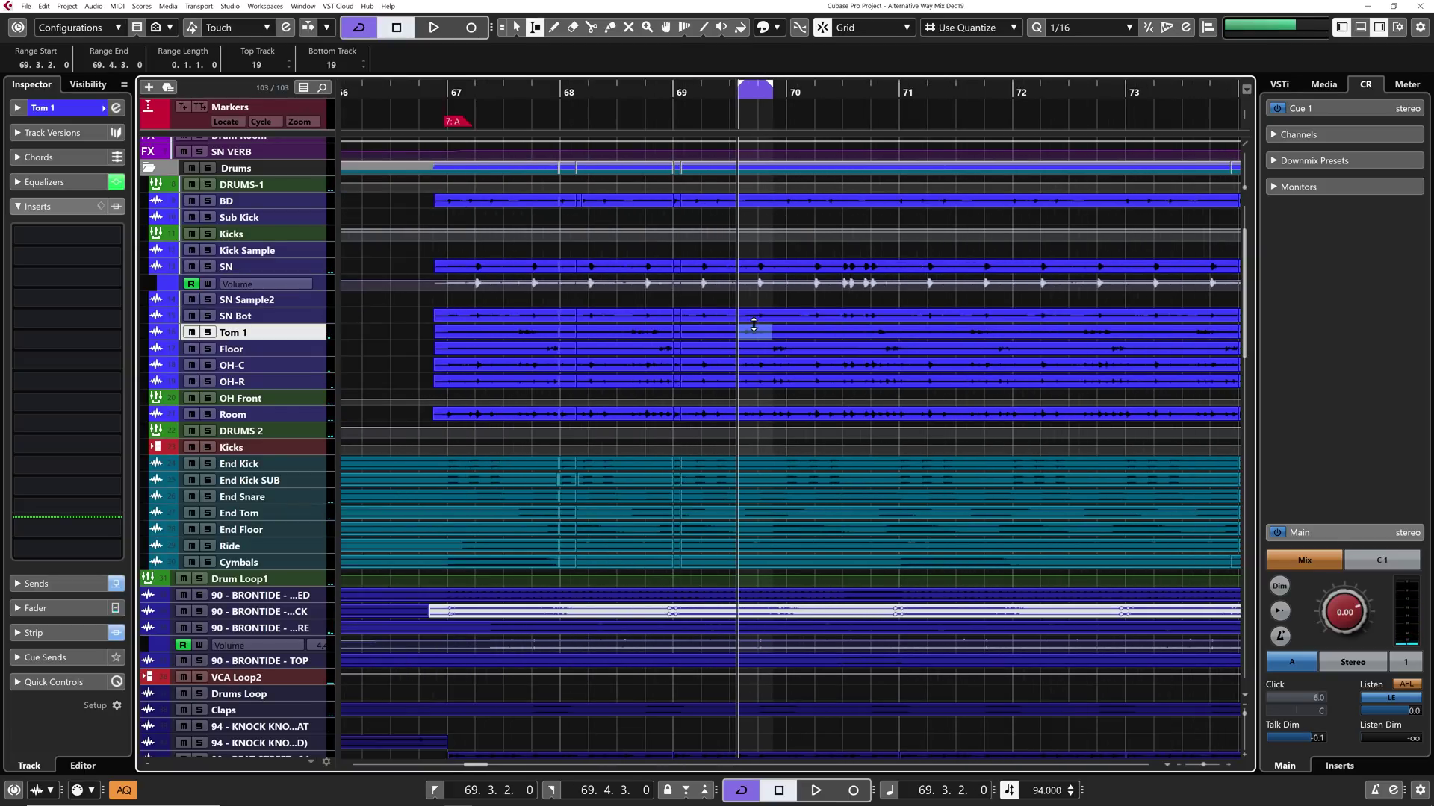
pyautogui.moveTo(508, 300); pyautogui.dragTo(702, 301)
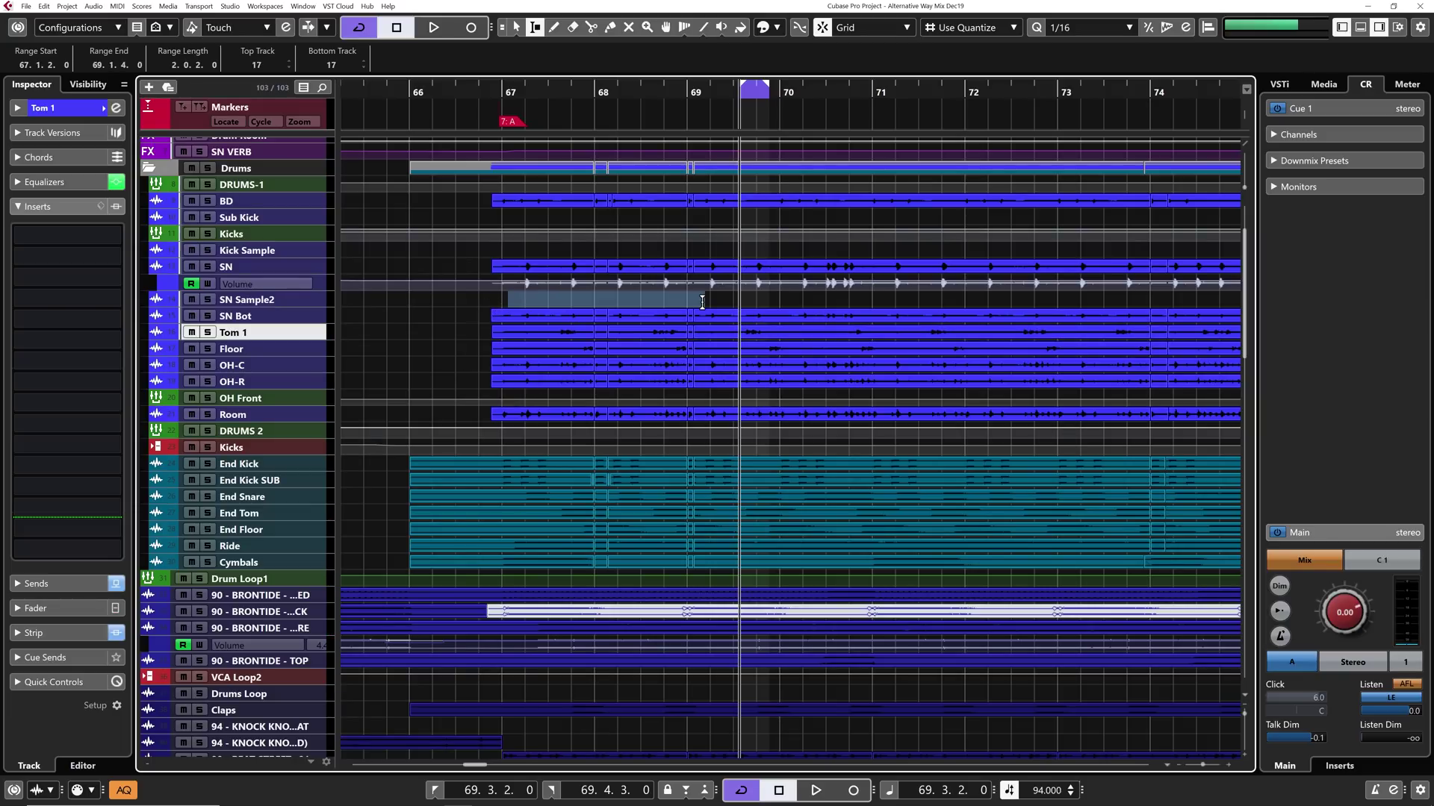
pyautogui.moveTo(702, 301); pyautogui.dragTo(703, 302)
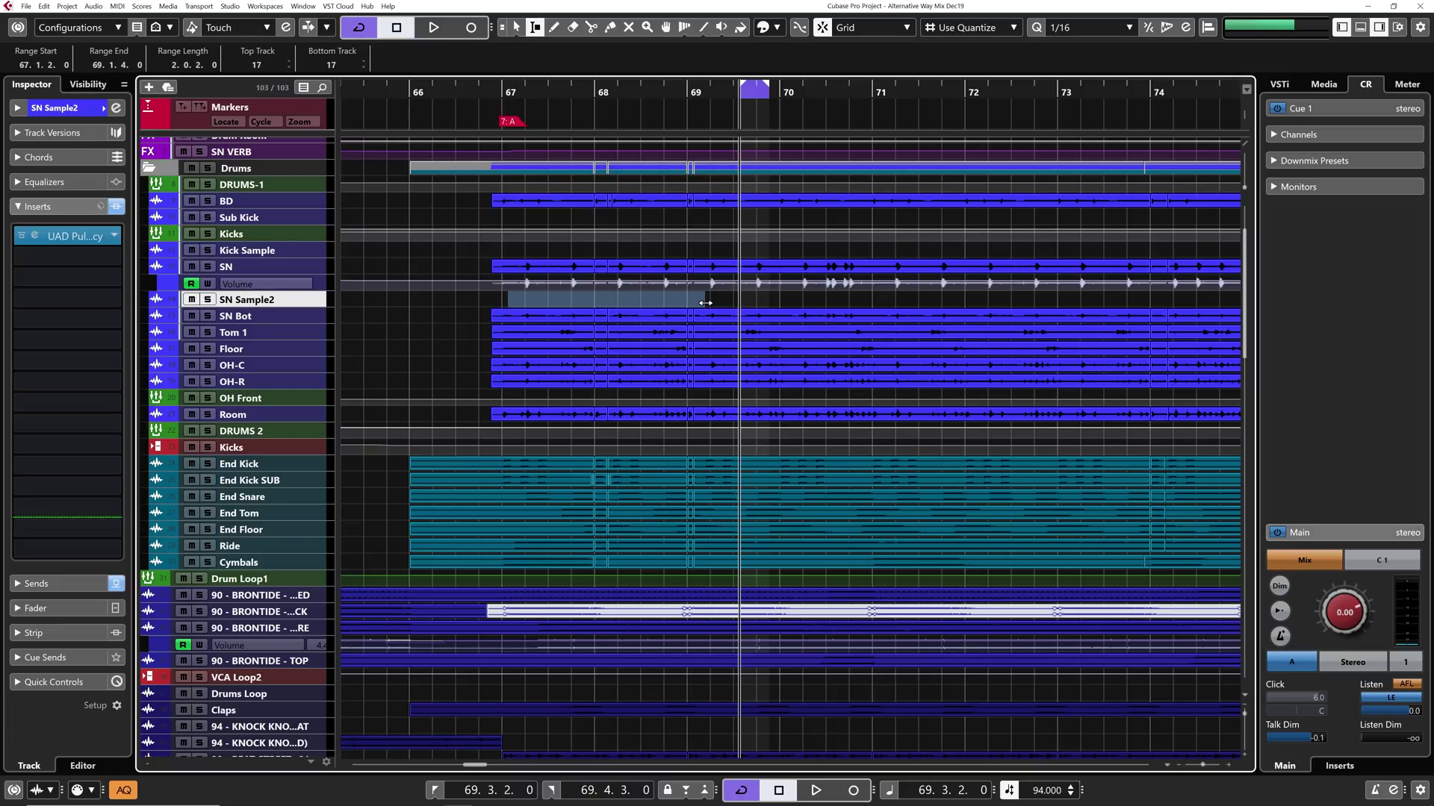
# - Set the locators to the selected SN Sample2 range and switch cycle playback off and on again
pyautogui.press('p')
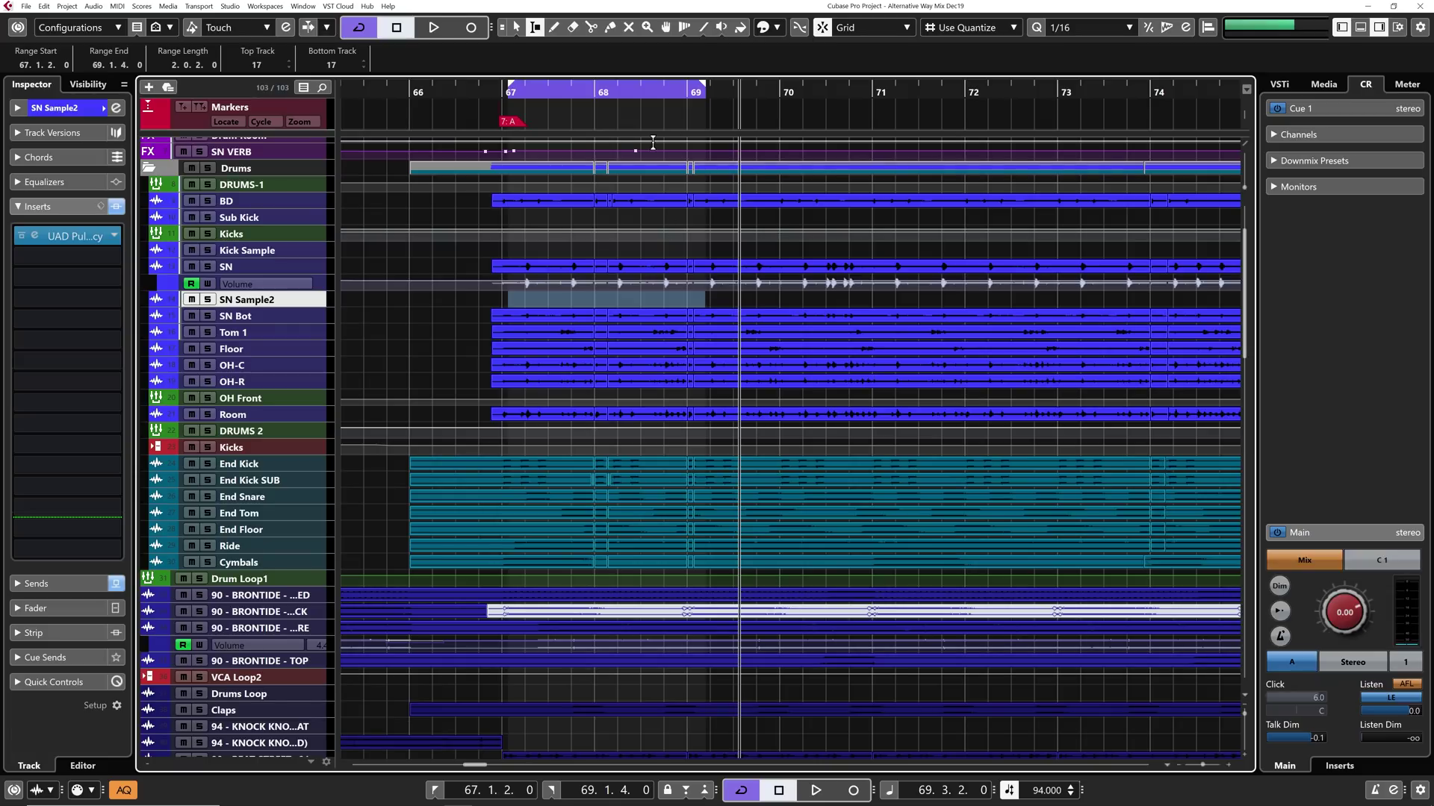
pyautogui.click(558, 88)
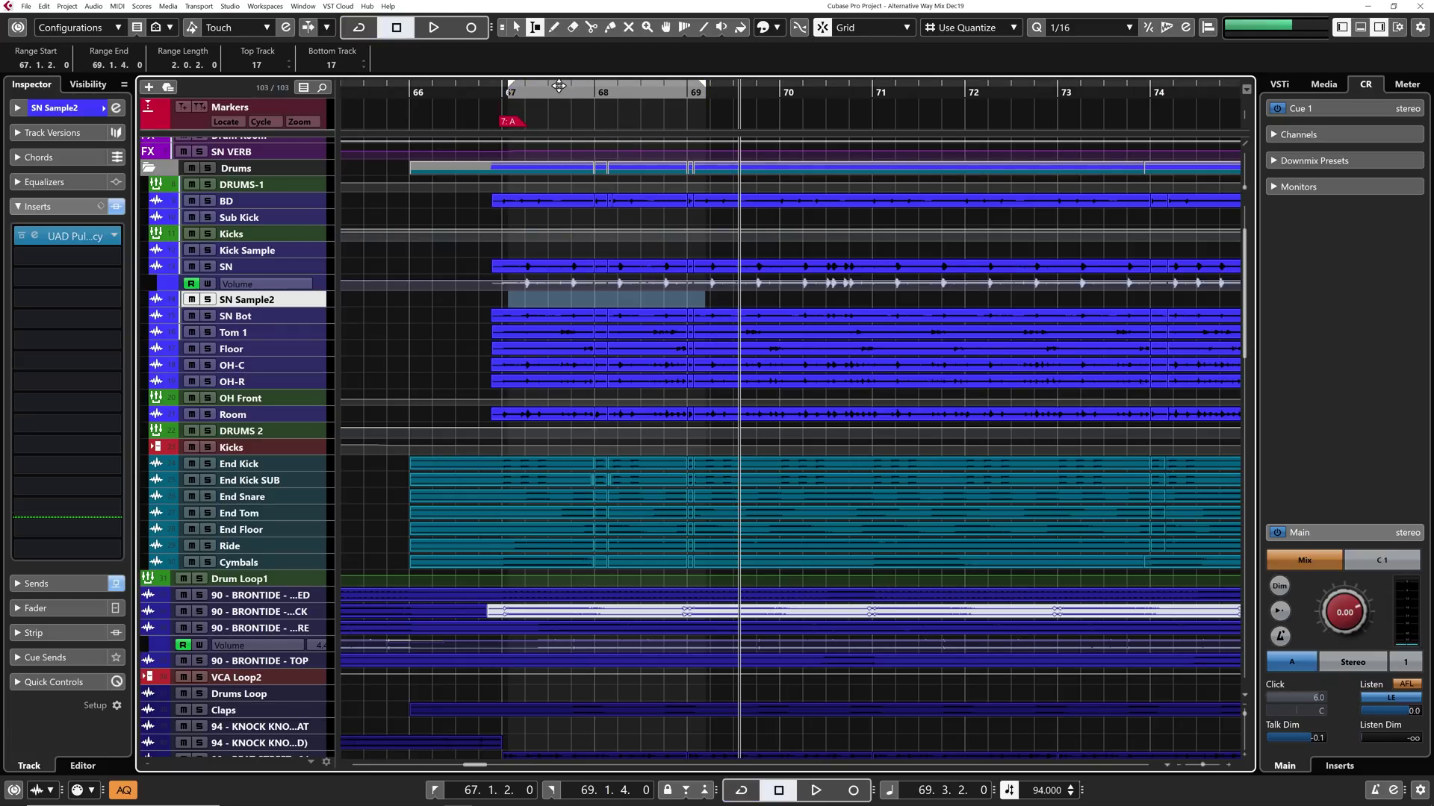
pyautogui.click(559, 88)
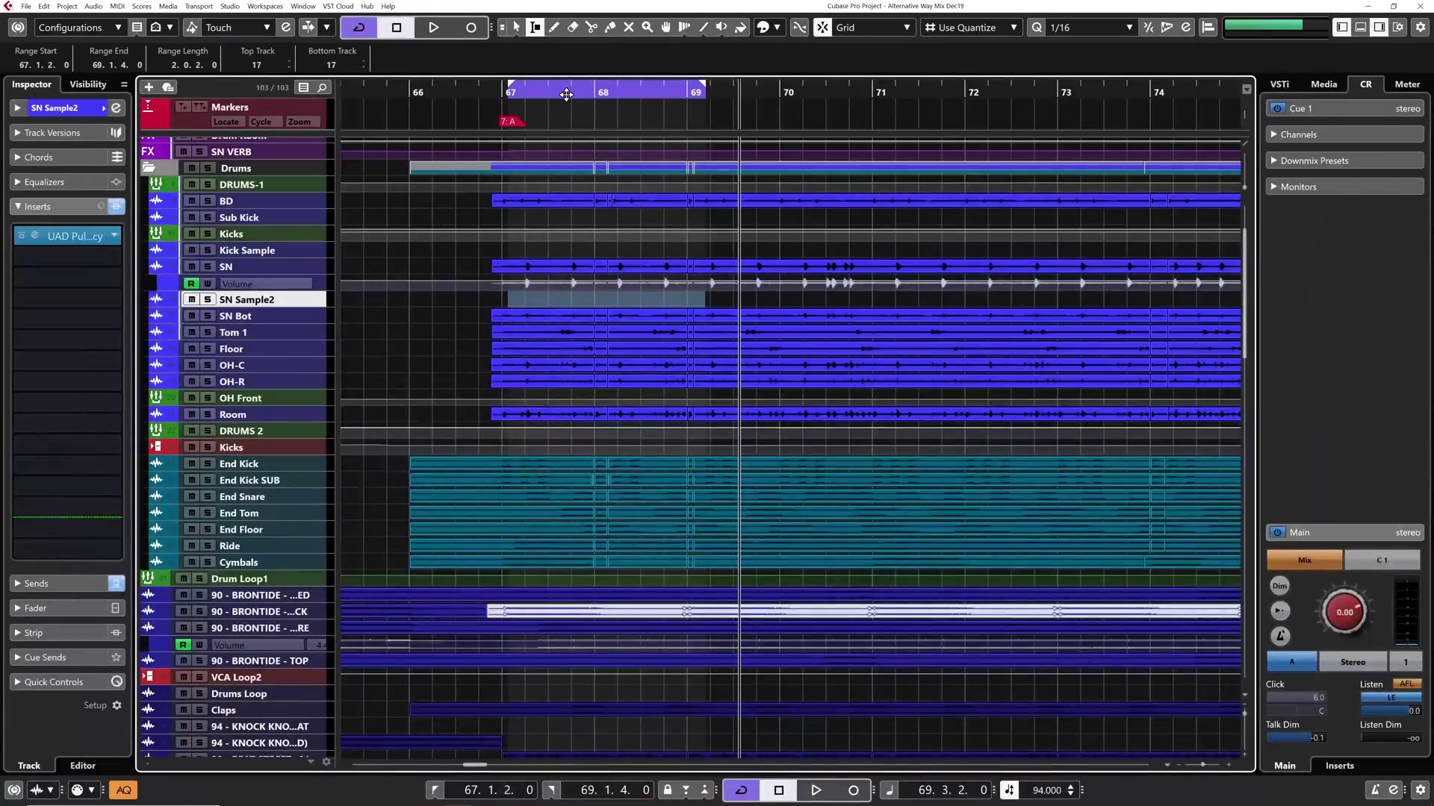
# - Select the range from 70.2.2.0 to 71.2.3.0 on the Floor track and loop that selection
pyautogui.moveTo(809, 349); pyautogui.dragTo(907, 349)
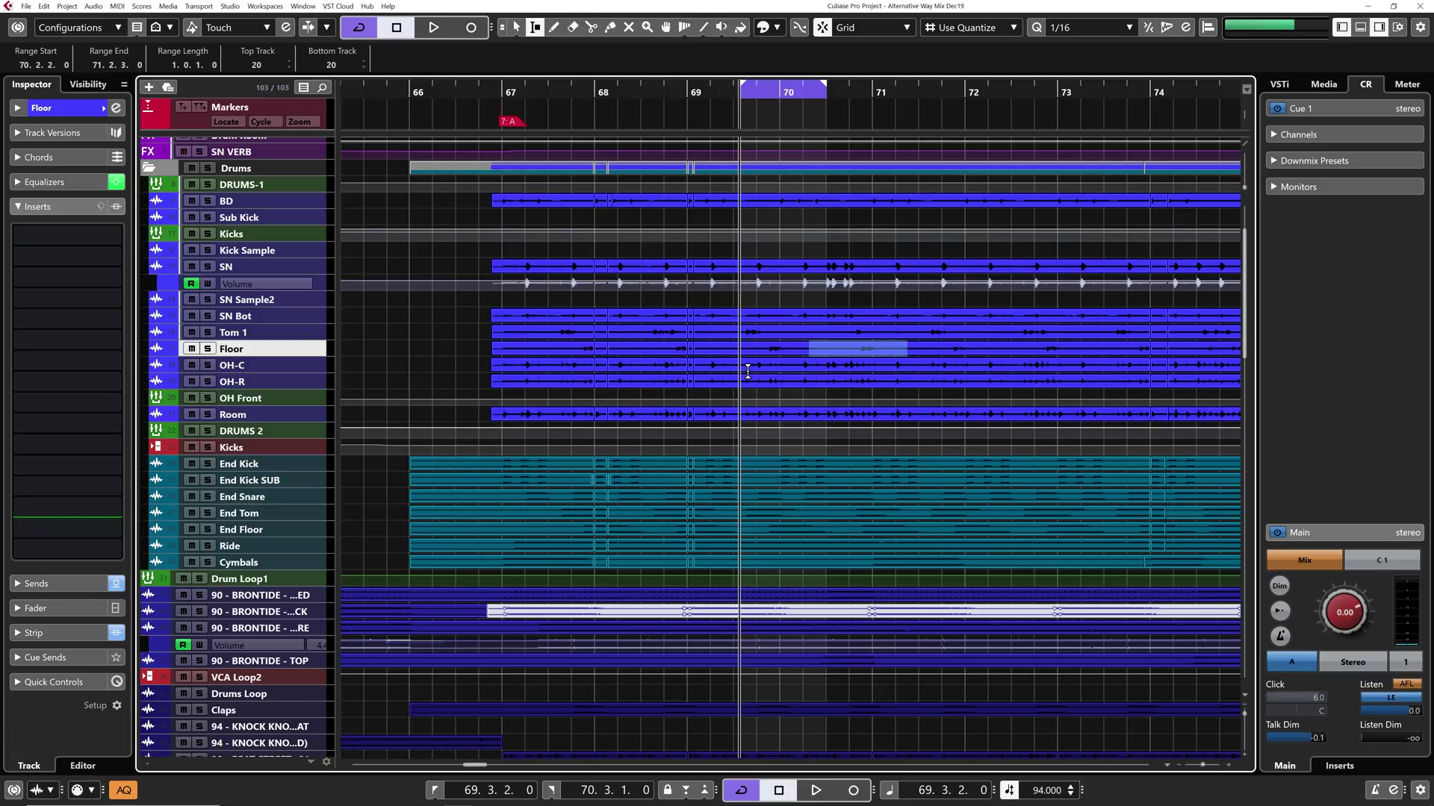
pyautogui.hotkey('shift', 'g')
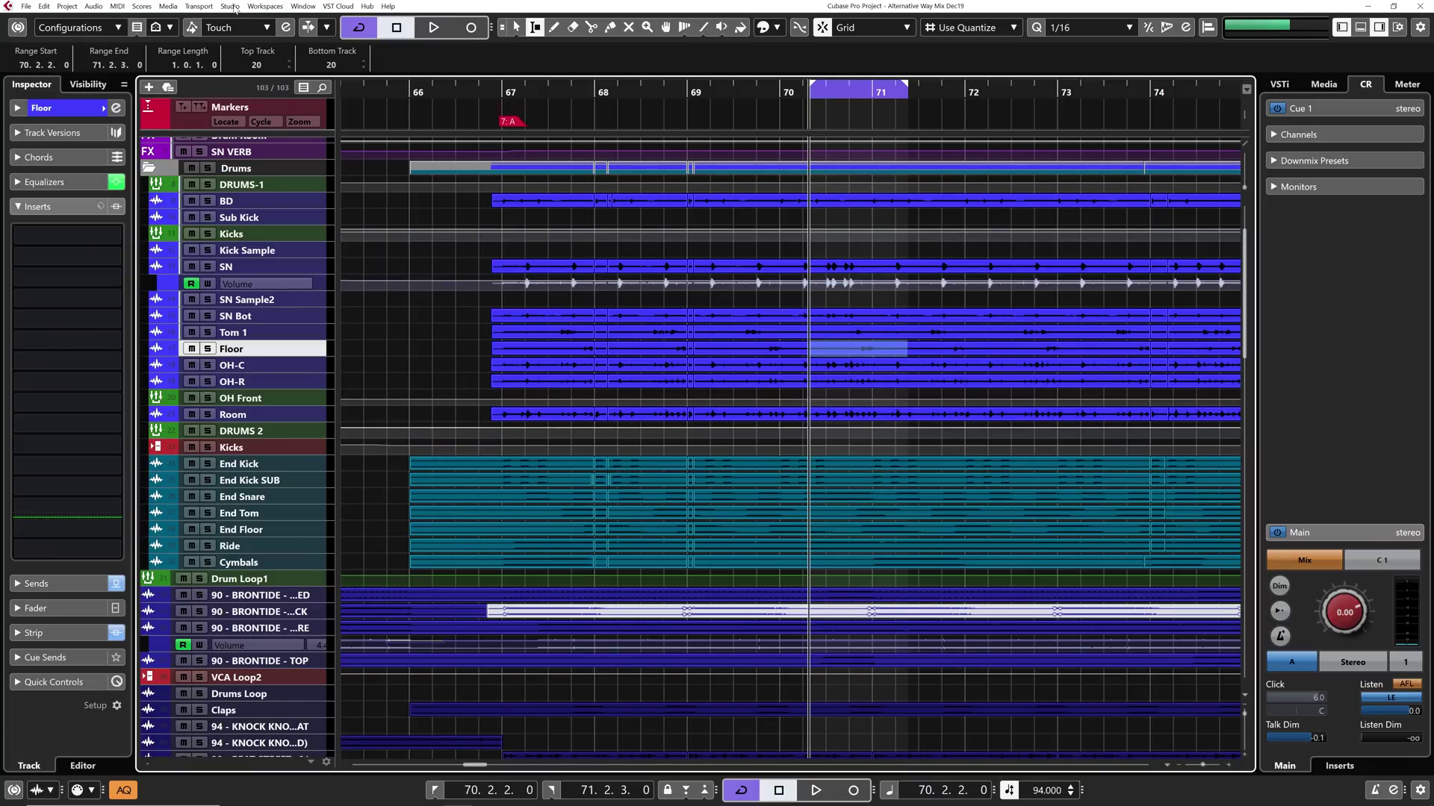
# - Open the VST Plug-in Manager and review the VST effects list, then show the VST instruments
pyautogui.click(231, 6)
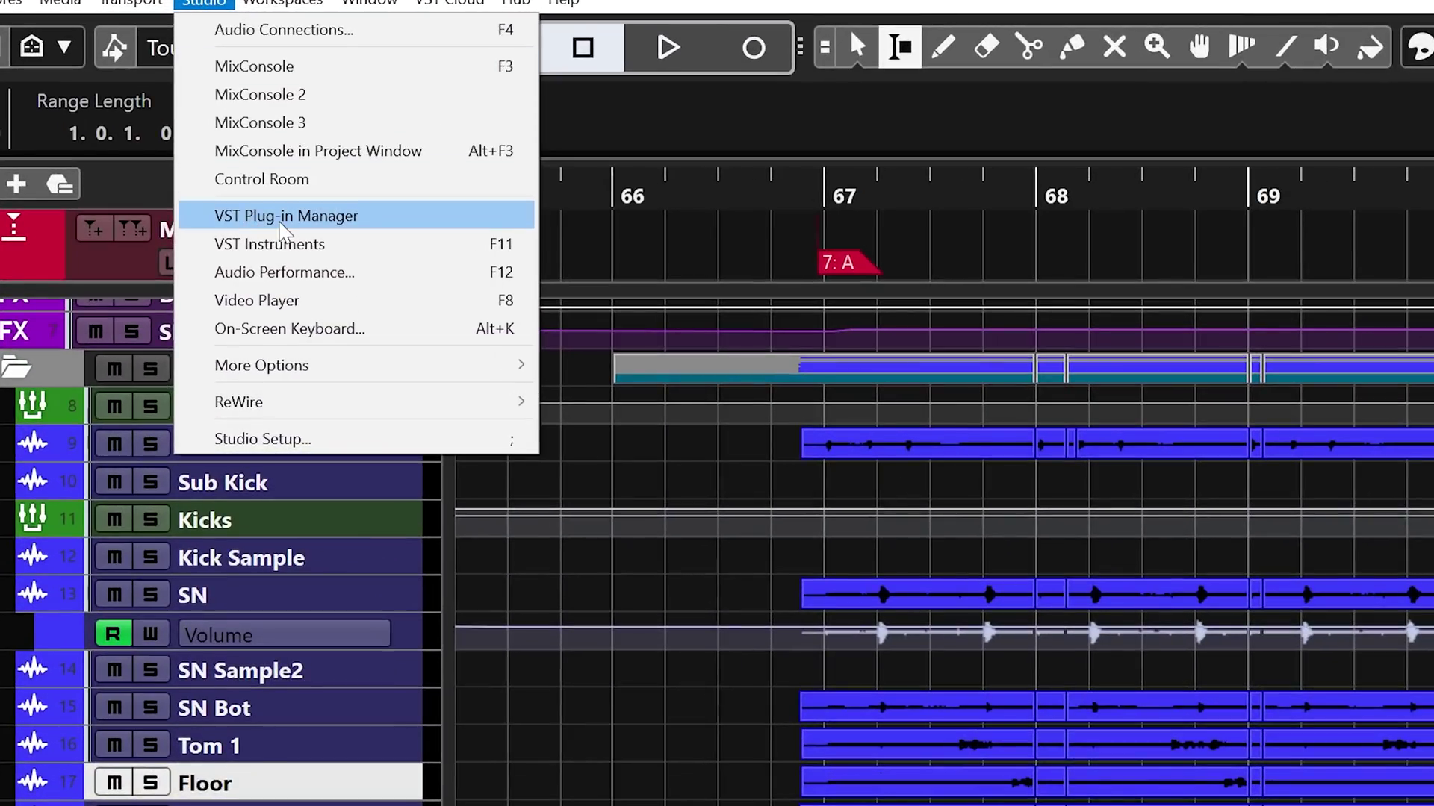
pyautogui.click(283, 216)
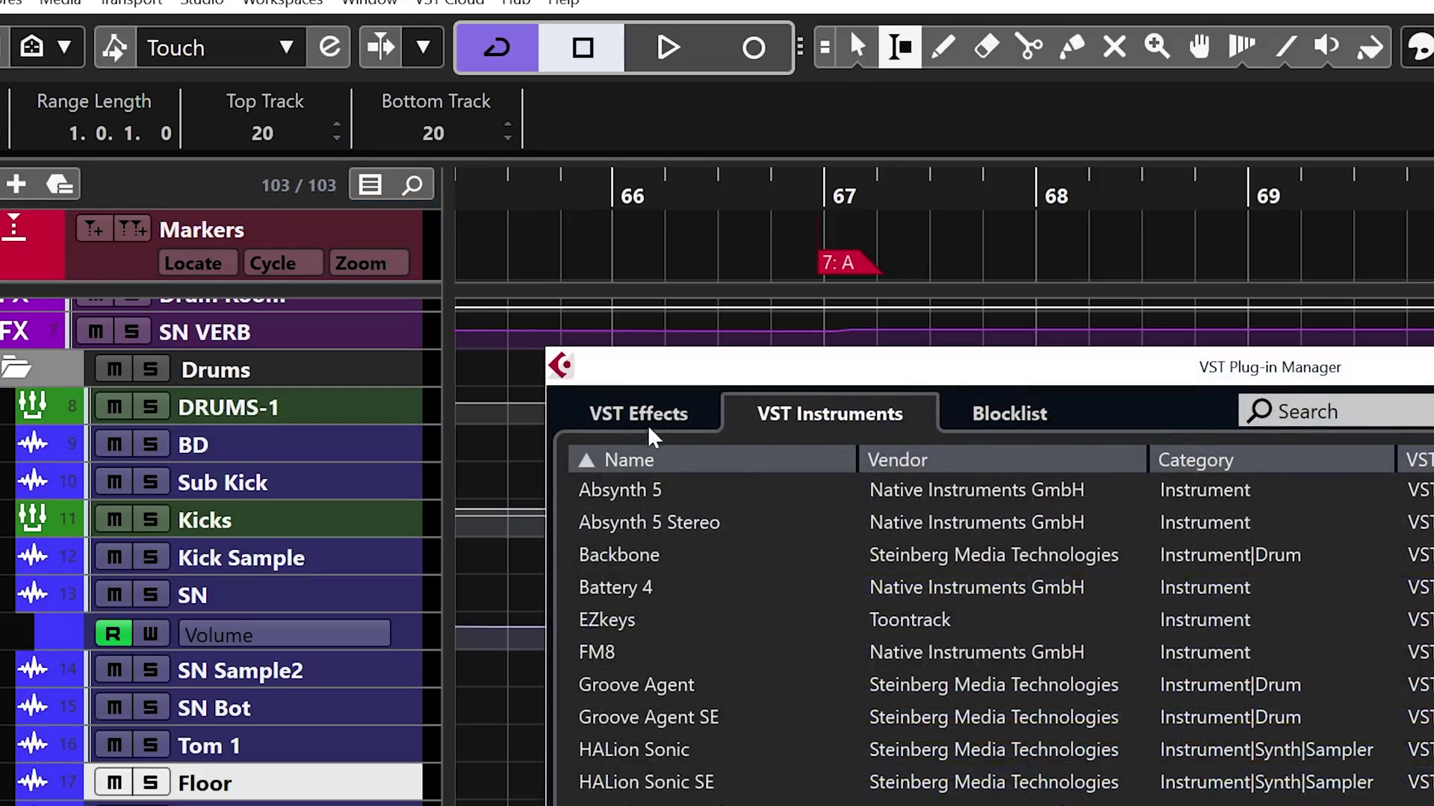
pyautogui.click(647, 413)
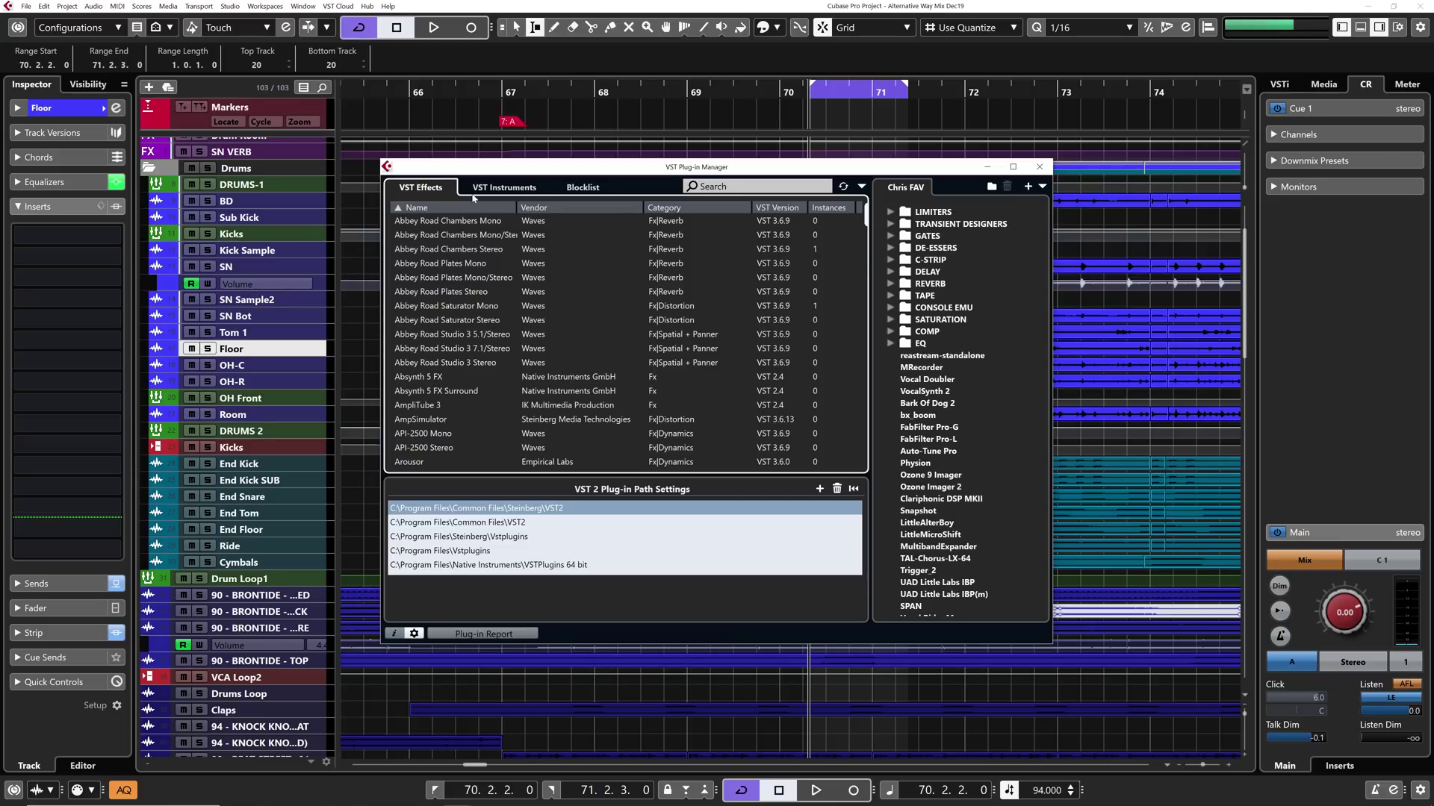
pyautogui.click(515, 192)
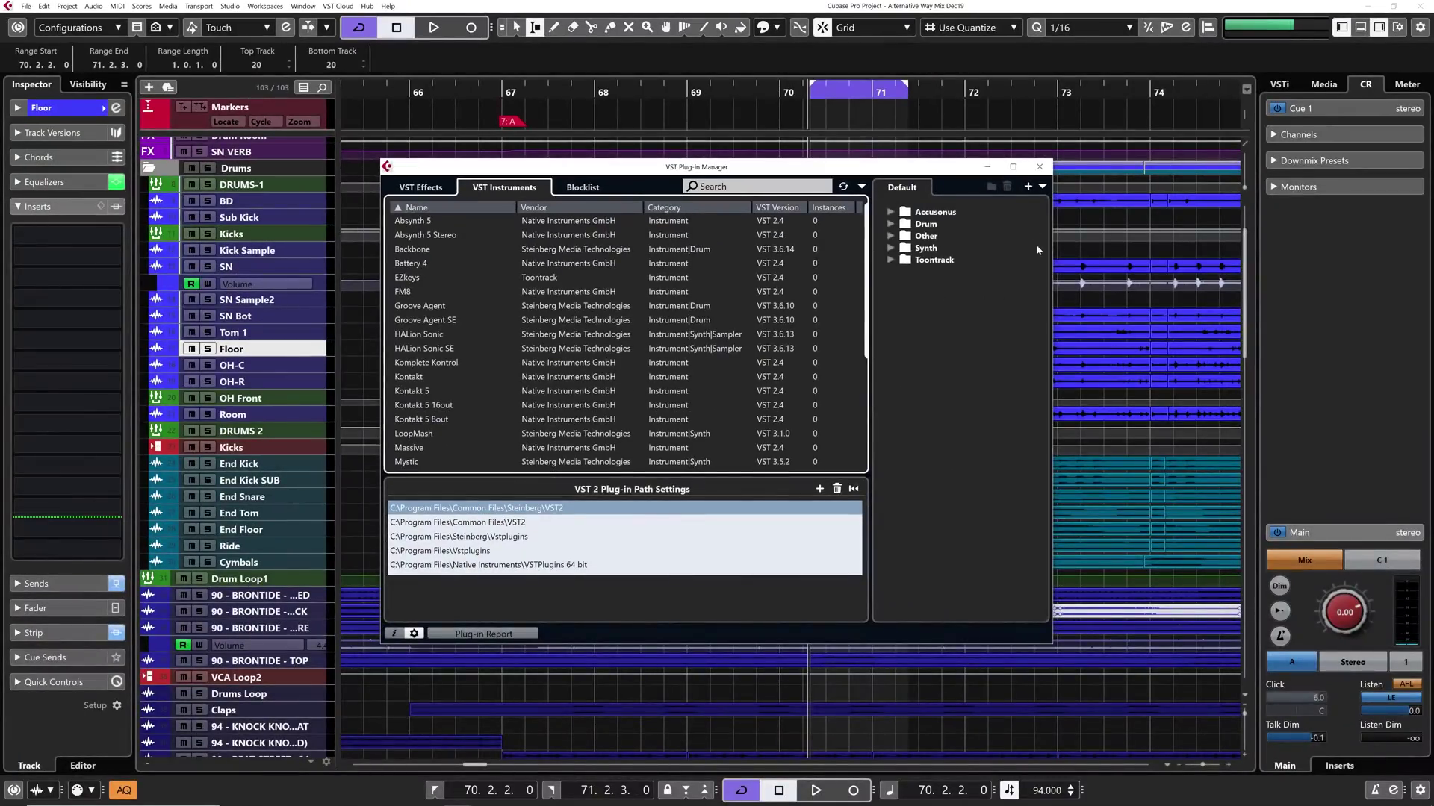
# - Expand the Accusonus, Drum, Other, Synth and Toontrack folders of the Default instrument collection to examine their plug-ins
pyautogui.click(1042, 185)
pyautogui.click(986, 293)
pyautogui.click(891, 213)
pyautogui.click(891, 236)
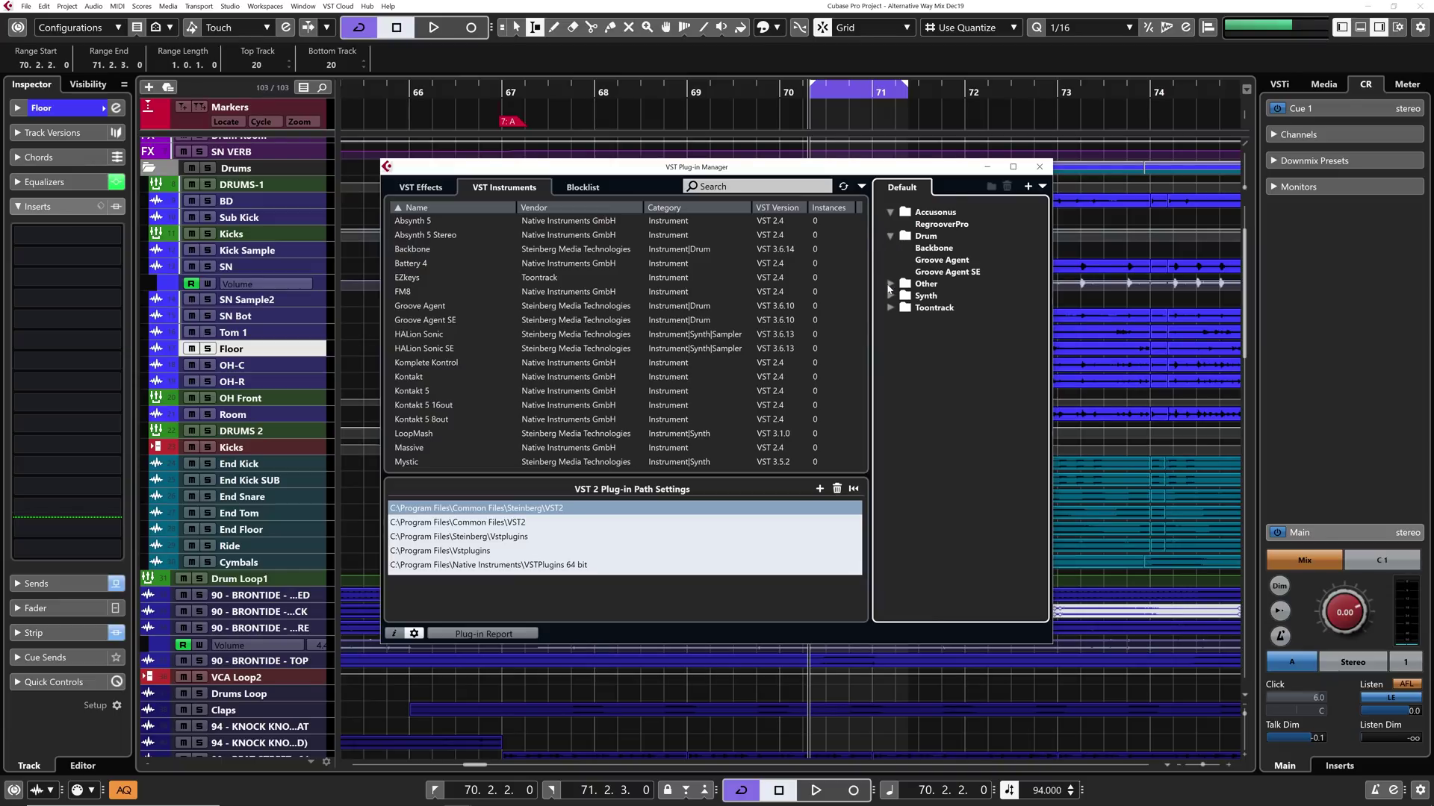
pyautogui.click(890, 284)
pyautogui.click(890, 499)
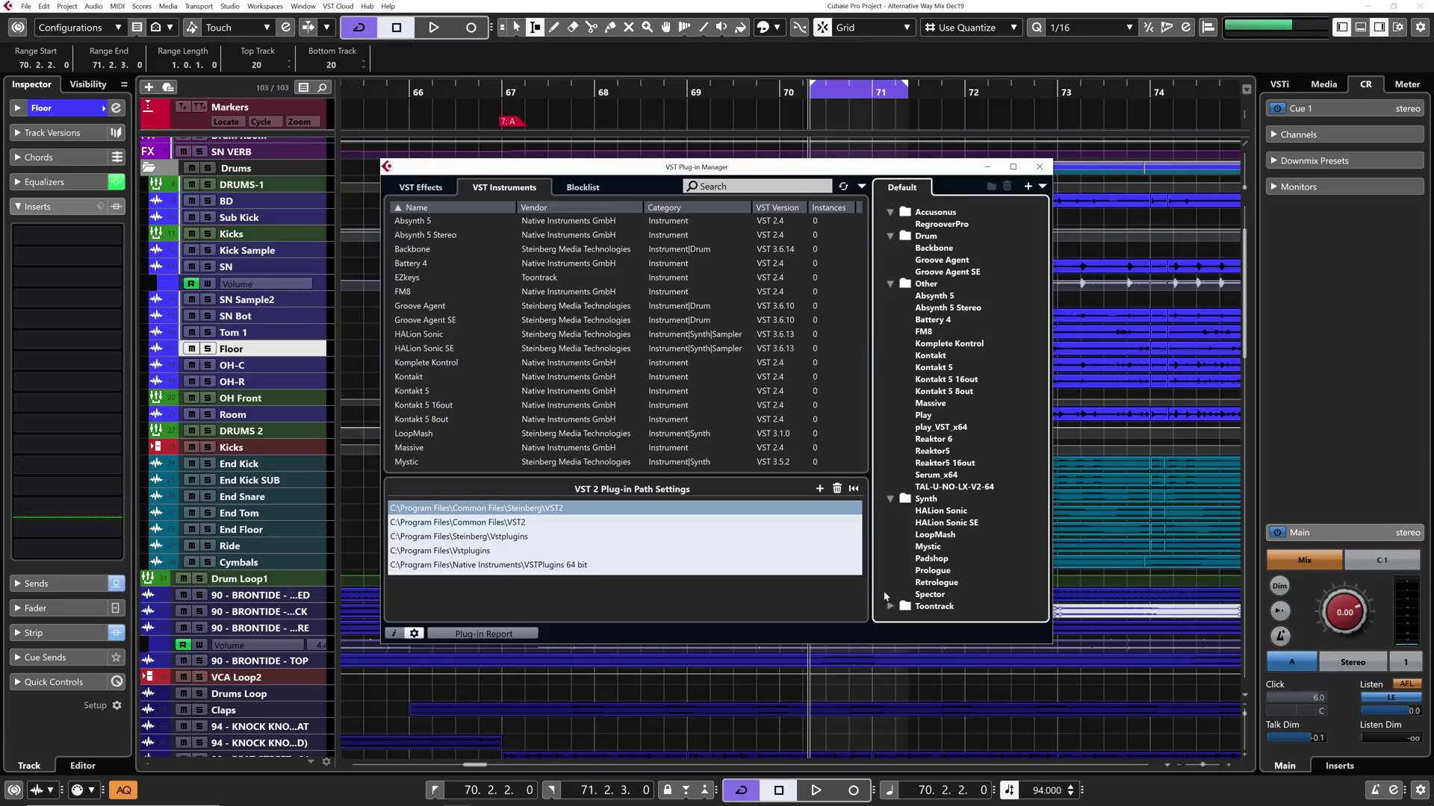
pyautogui.click(890, 606)
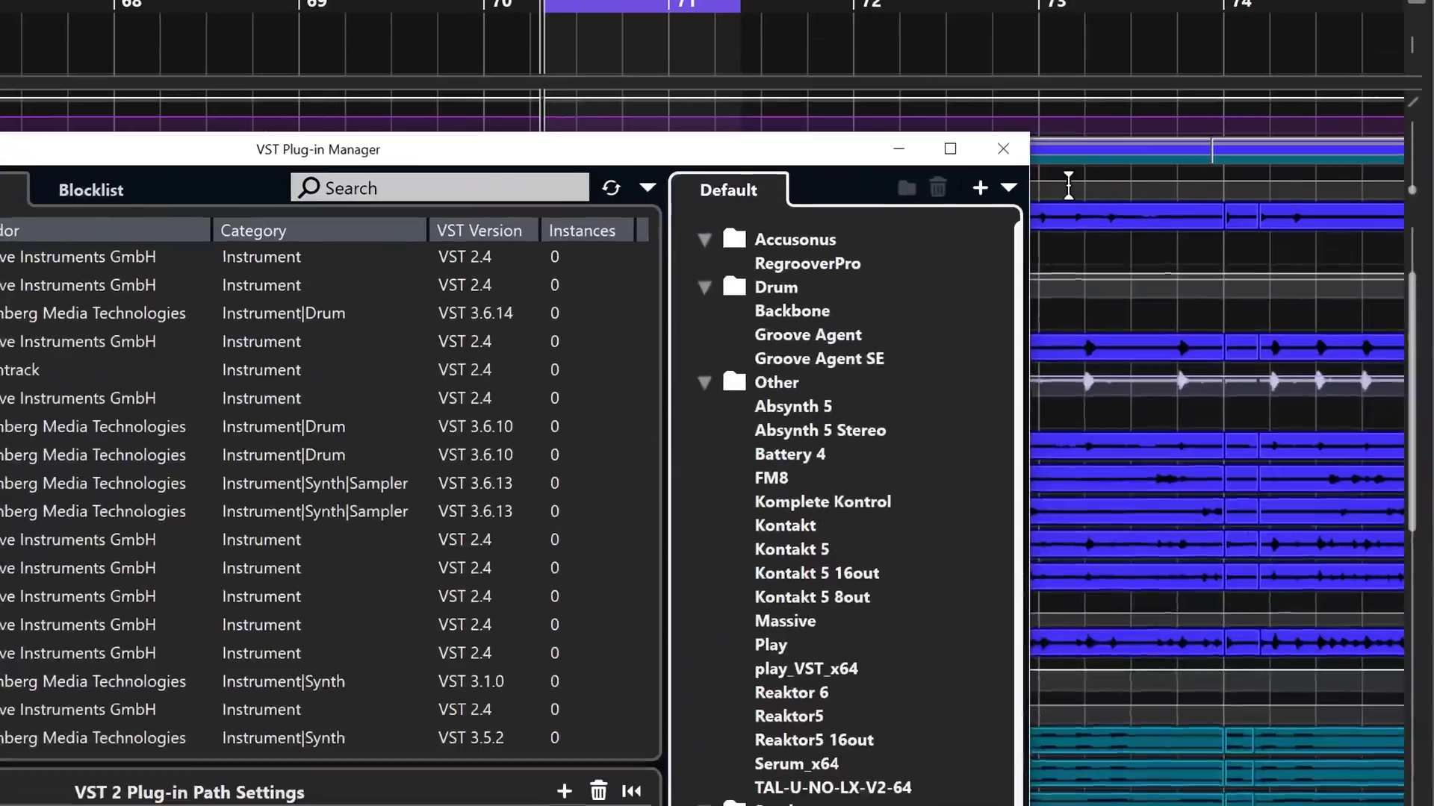
# - Create a new empty instrument collection named with the word "Collection" followed by the owner's first name
pyautogui.click(1014, 193)
pyautogui.moveTo(1073, 277)
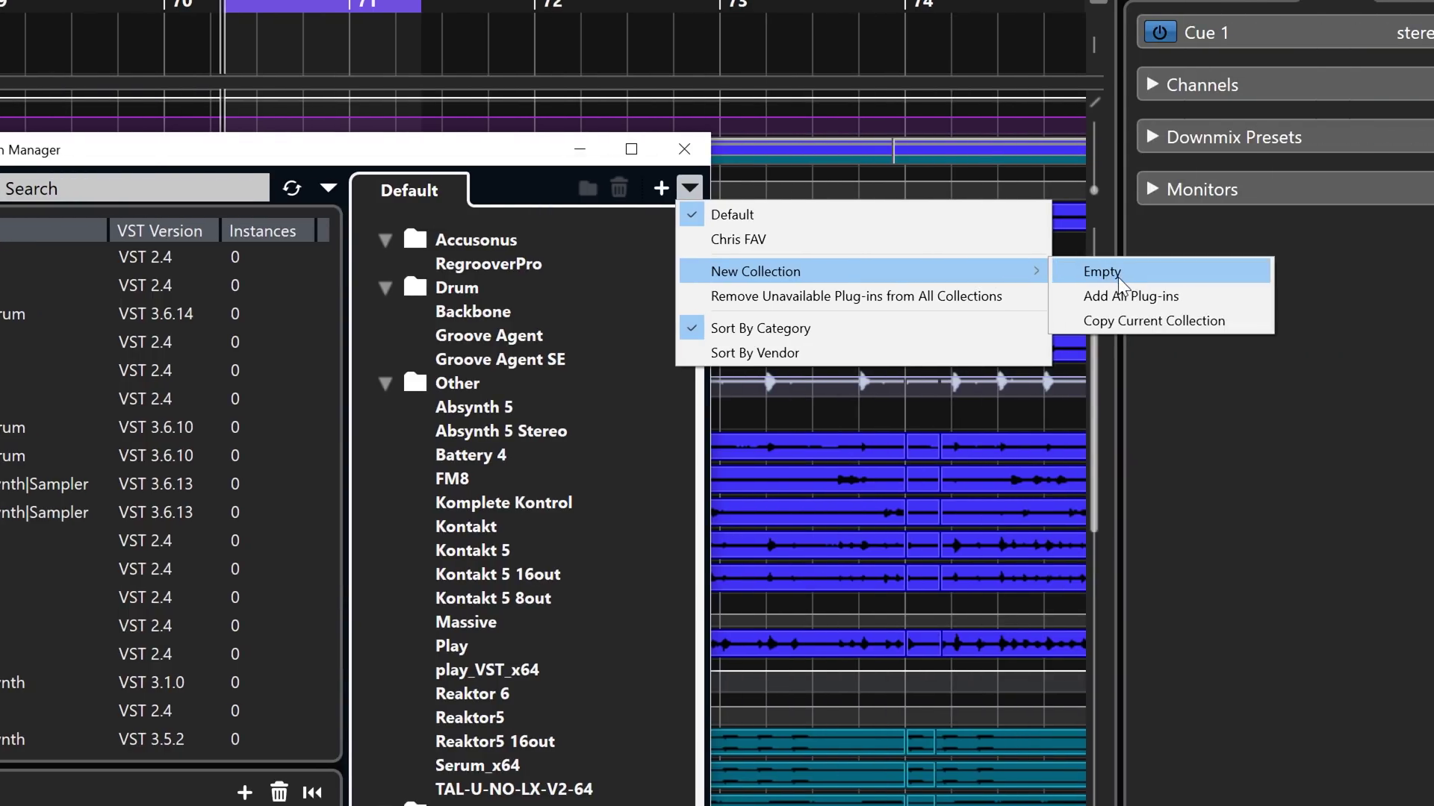
pyautogui.click(1105, 272)
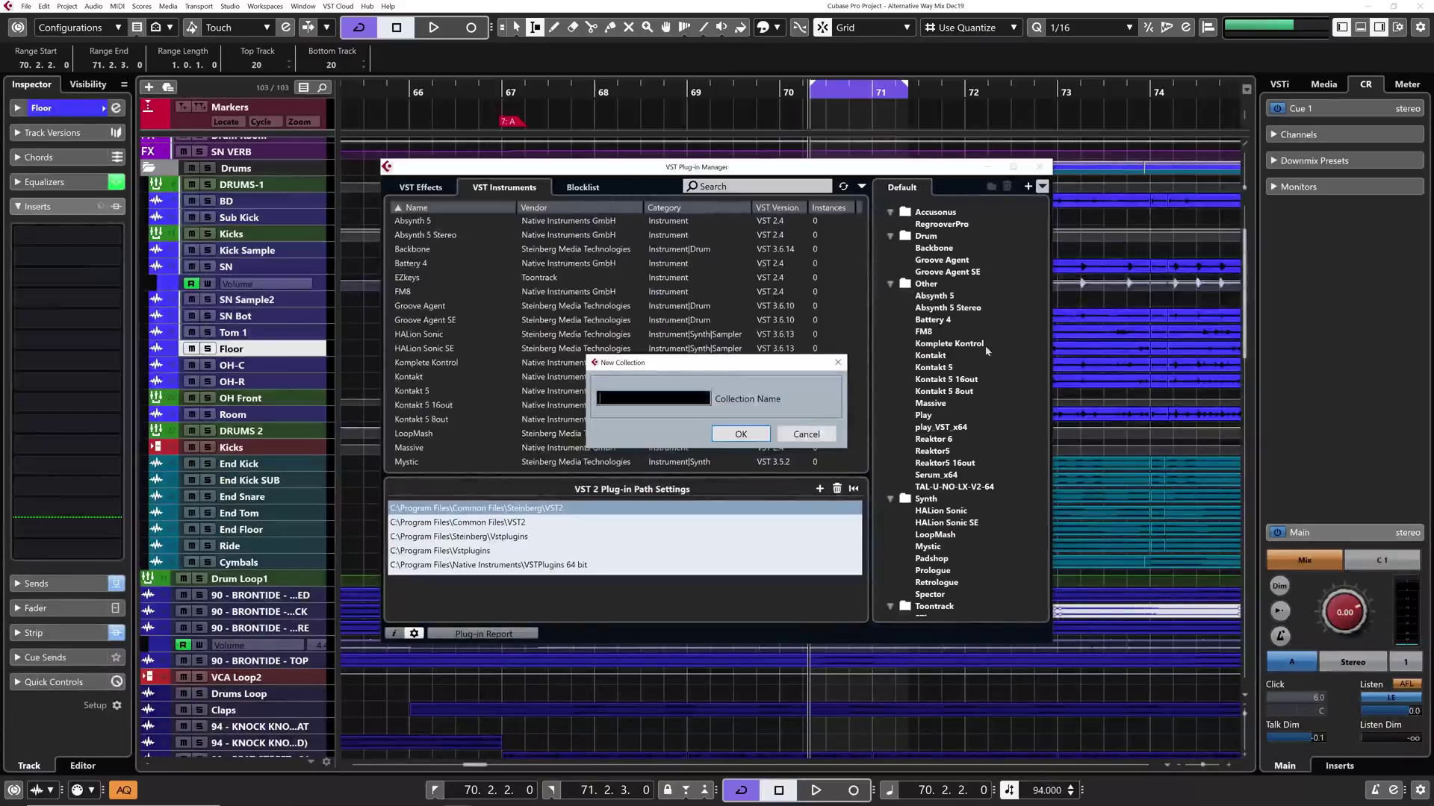
pyautogui.write('Collection Ch')
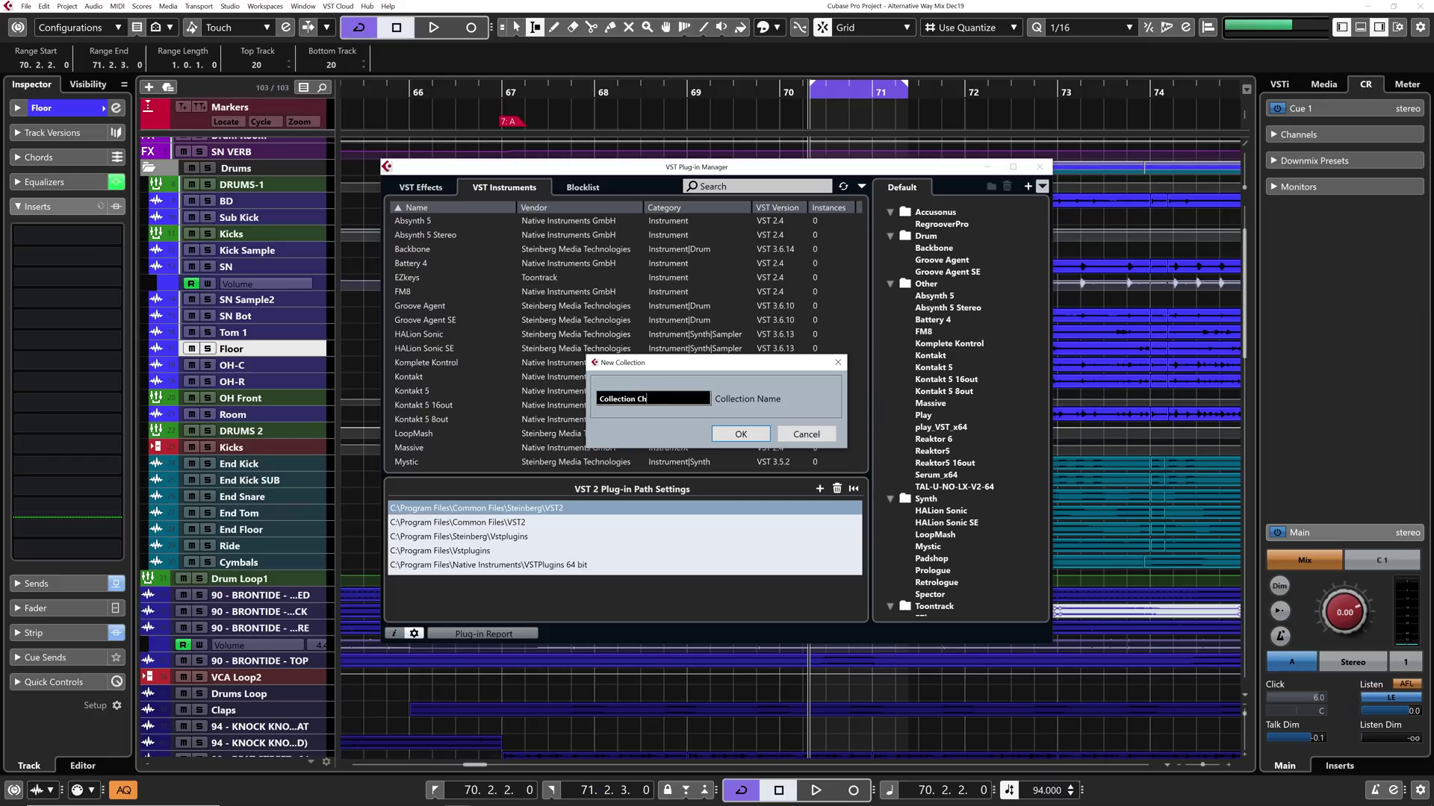
pyautogui.write('ris')
pyautogui.click(740, 433)
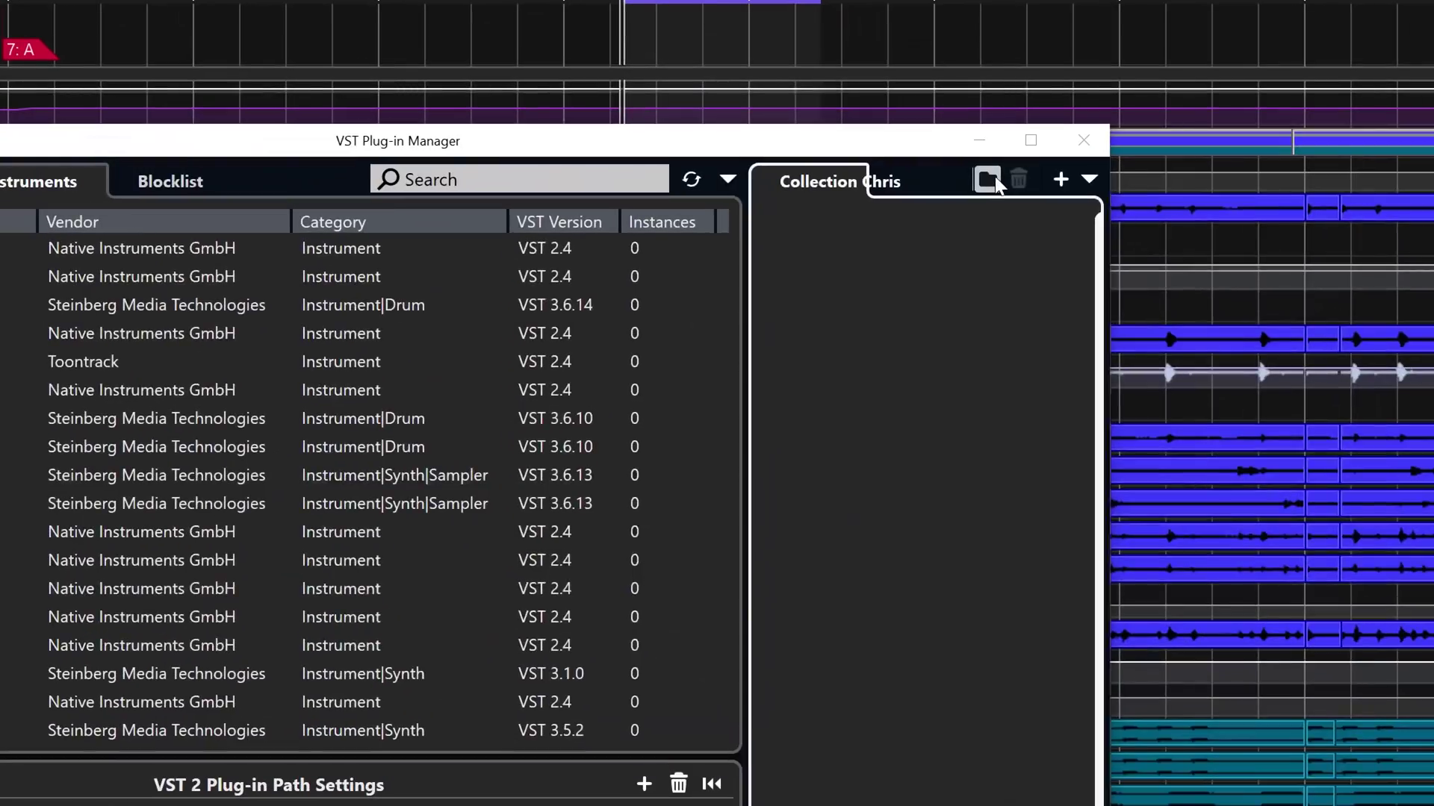
# - Create a folder named Drums in the new collection
pyautogui.click(989, 181)
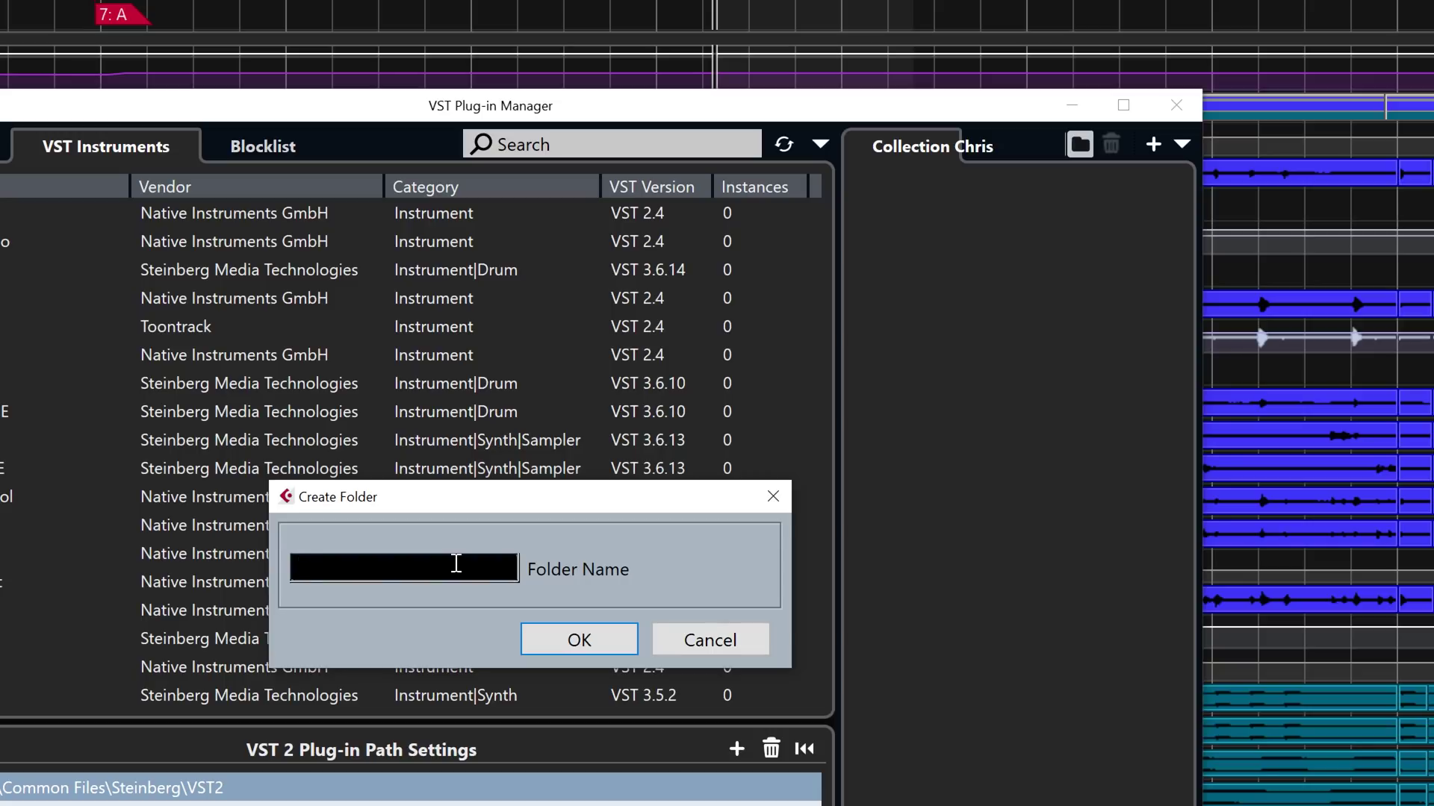
pyautogui.write('Drums')
pyautogui.click(585, 639)
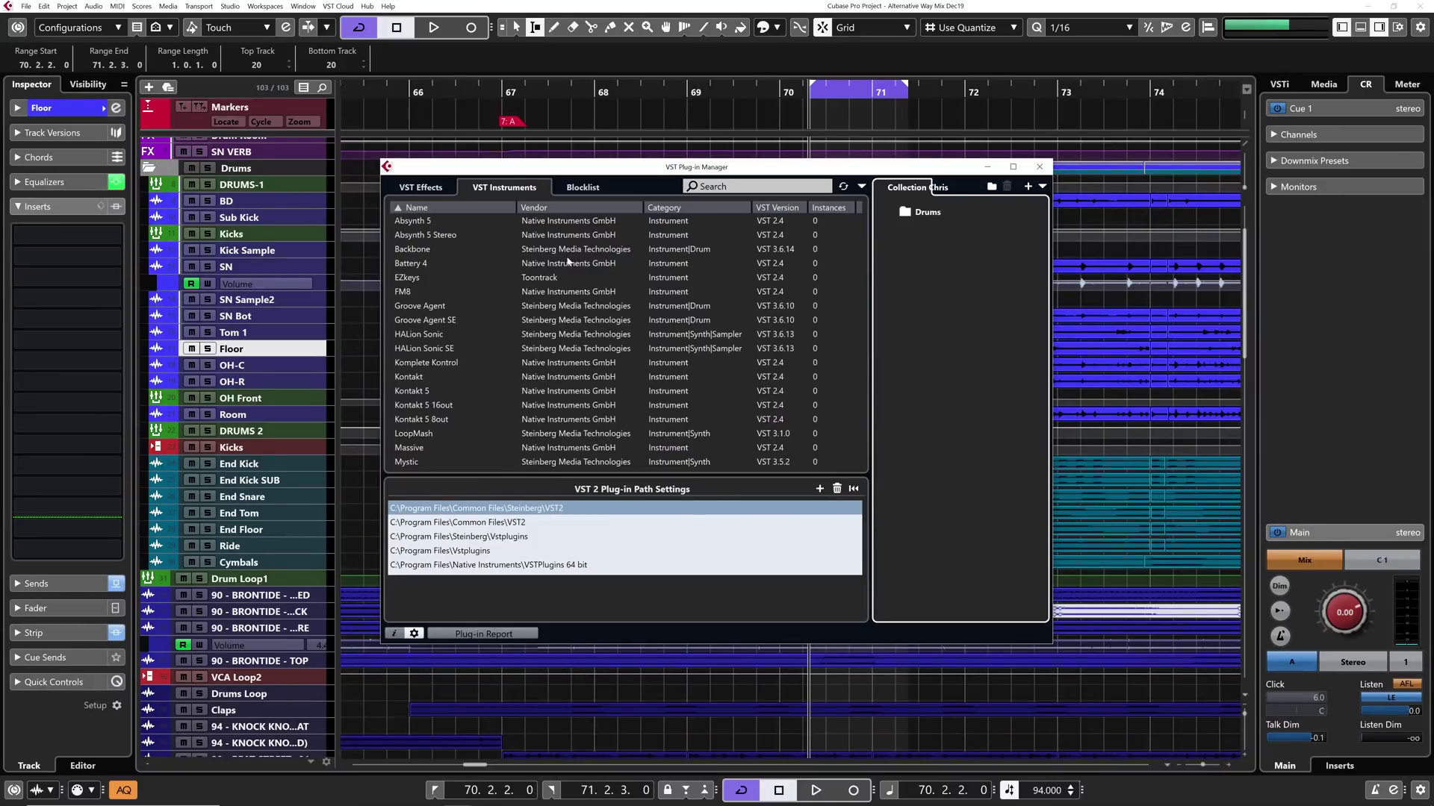
# - Add Backbone, Battery 4, Groove Agent, Groove Agent SE and LoopMash to the Drums folder and check its contents
pyautogui.click(415, 266)
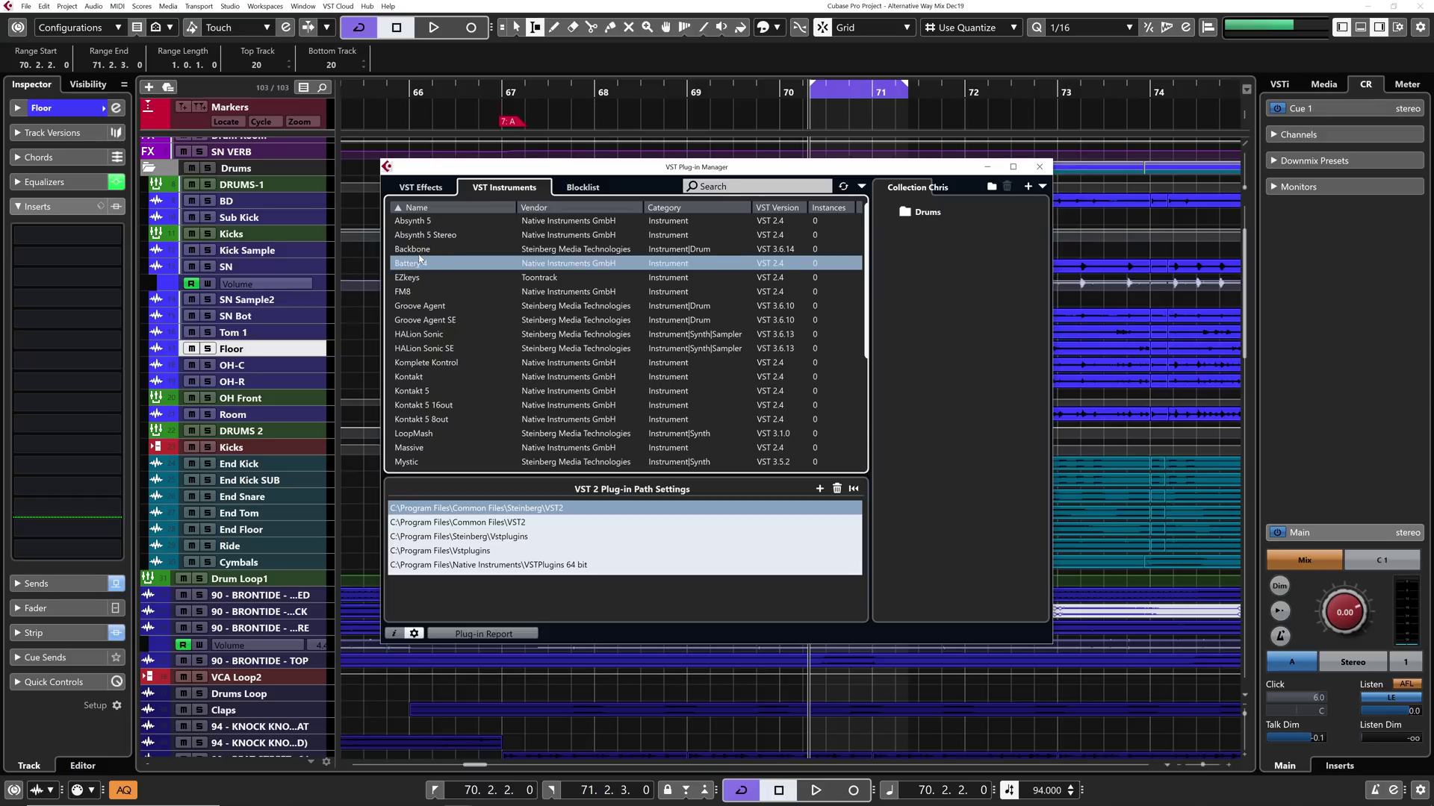
pyautogui.keyDown('shift'); pyautogui.click(411, 254); pyautogui.keyUp('shift')
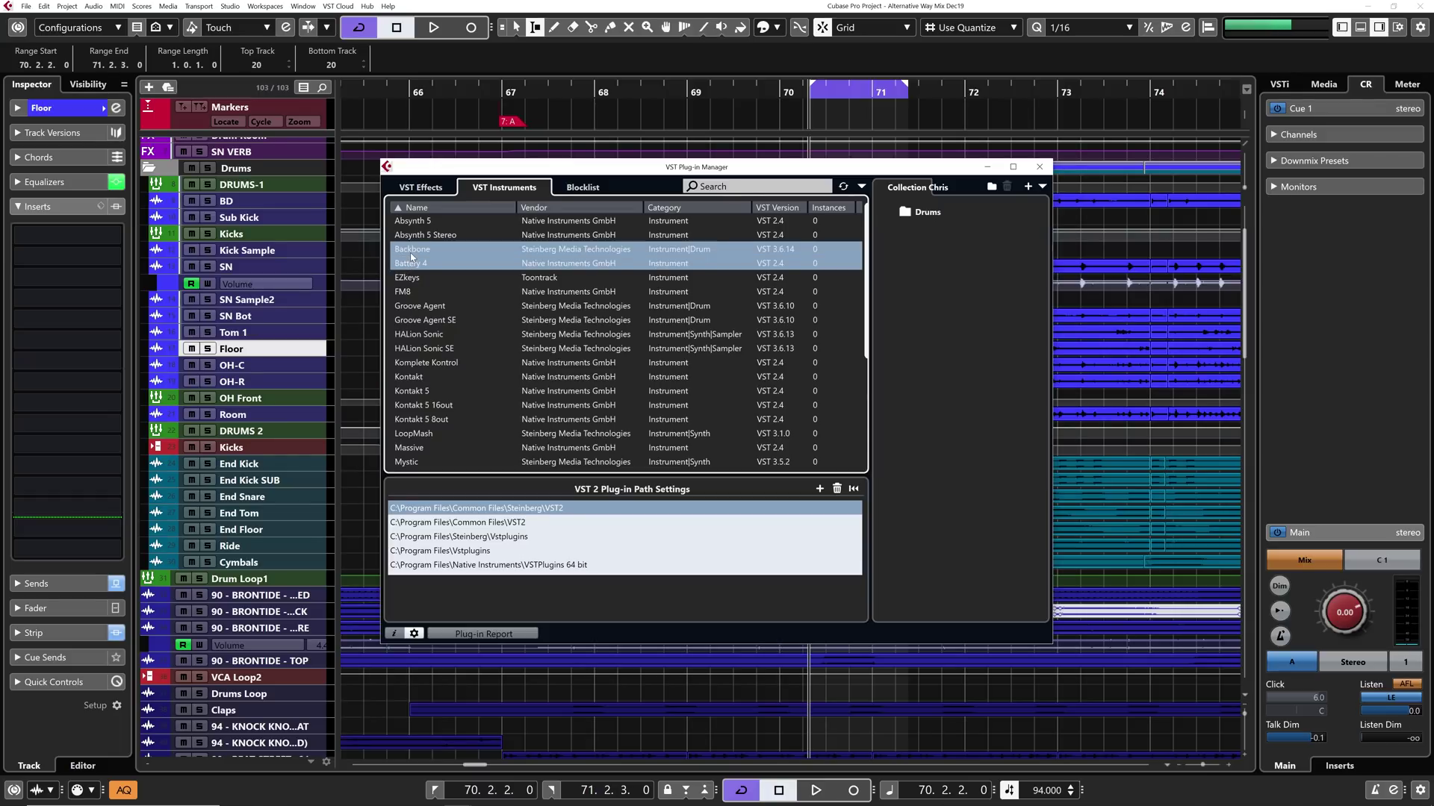
pyautogui.keyDown('ctrl'); pyautogui.click(434, 321); pyautogui.keyUp('ctrl')
pyautogui.keyDown('ctrl'); pyautogui.click(440, 307); pyautogui.keyUp('ctrl')
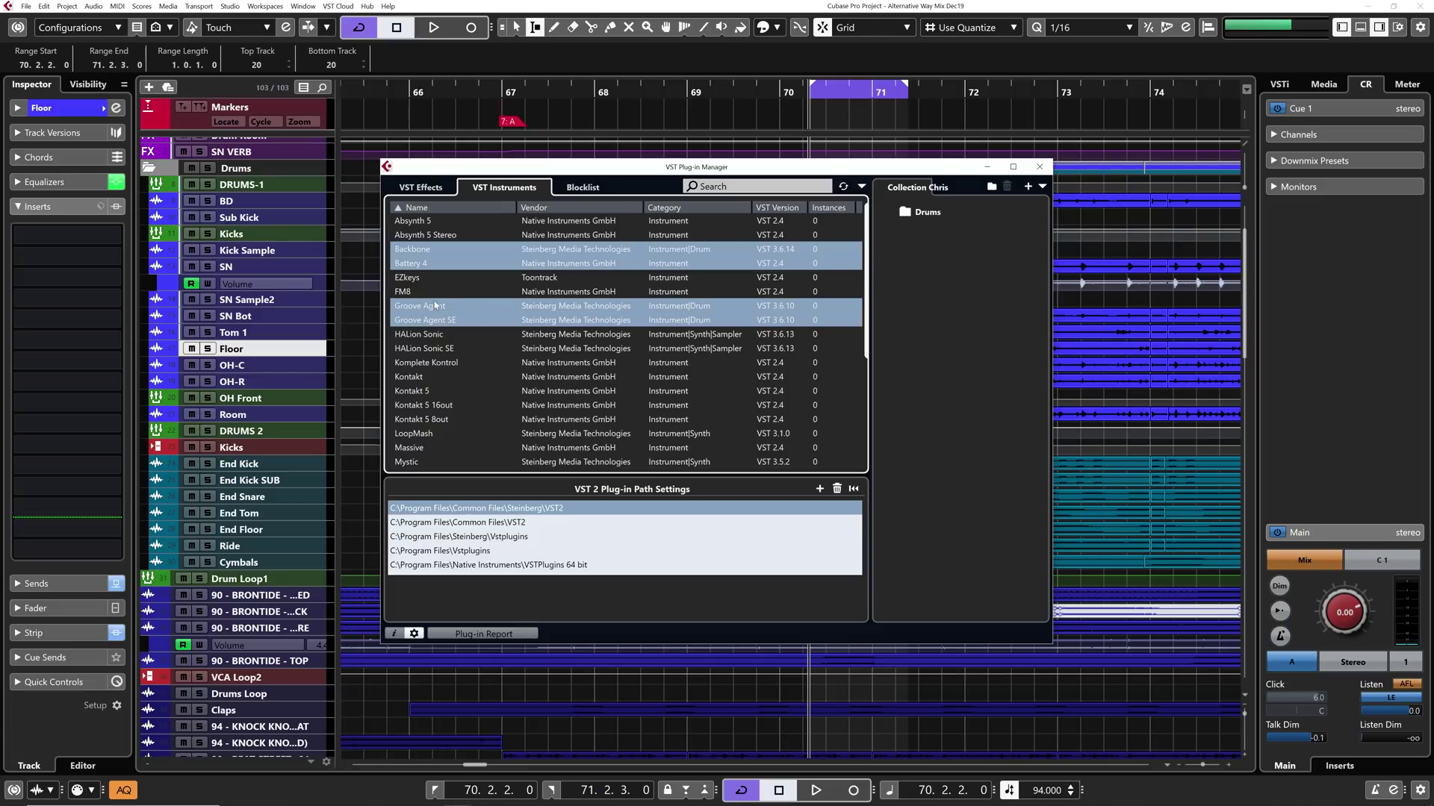
pyautogui.keyDown('ctrl'); pyautogui.click(408, 436); pyautogui.keyUp('ctrl')
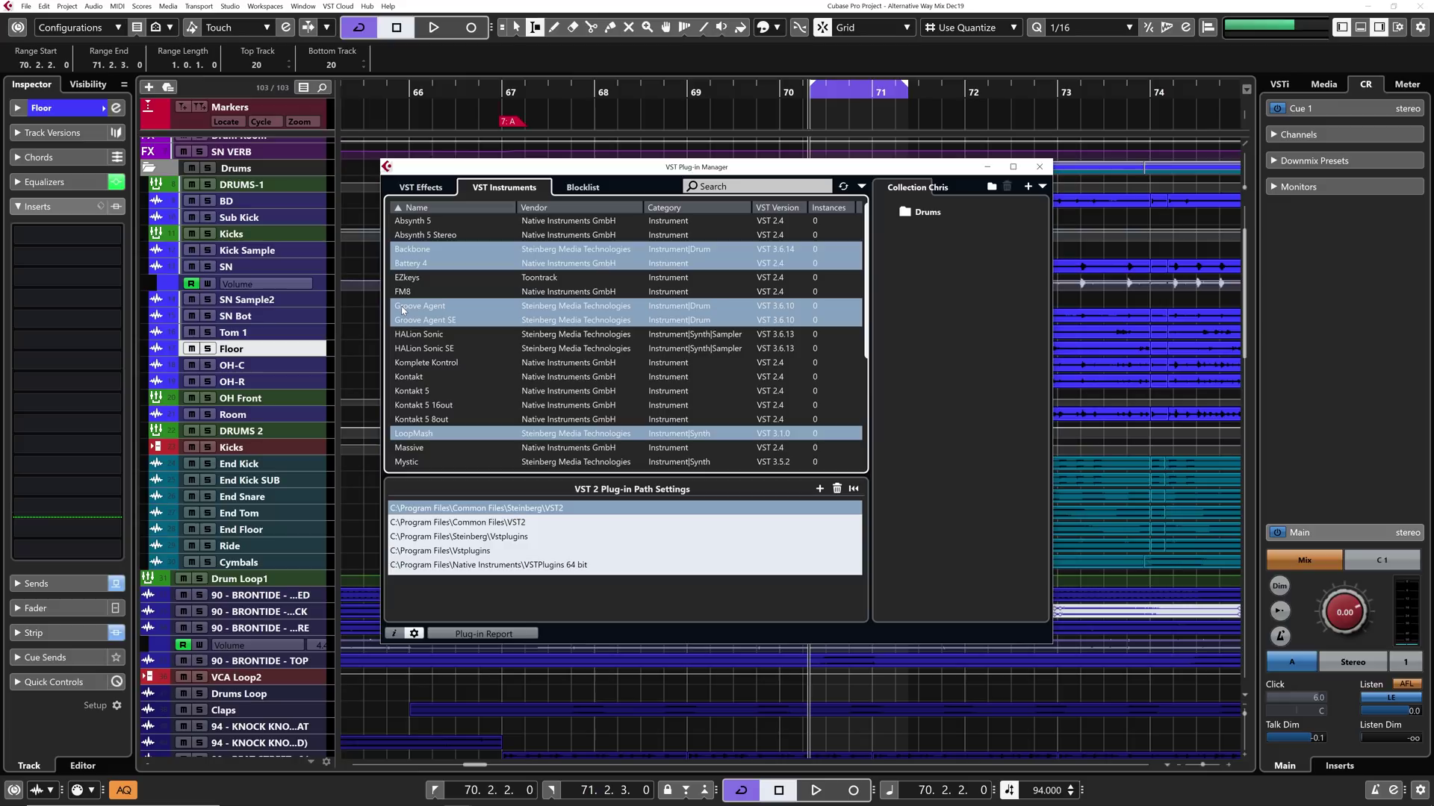
pyautogui.moveTo(412, 310); pyautogui.dragTo(935, 214)
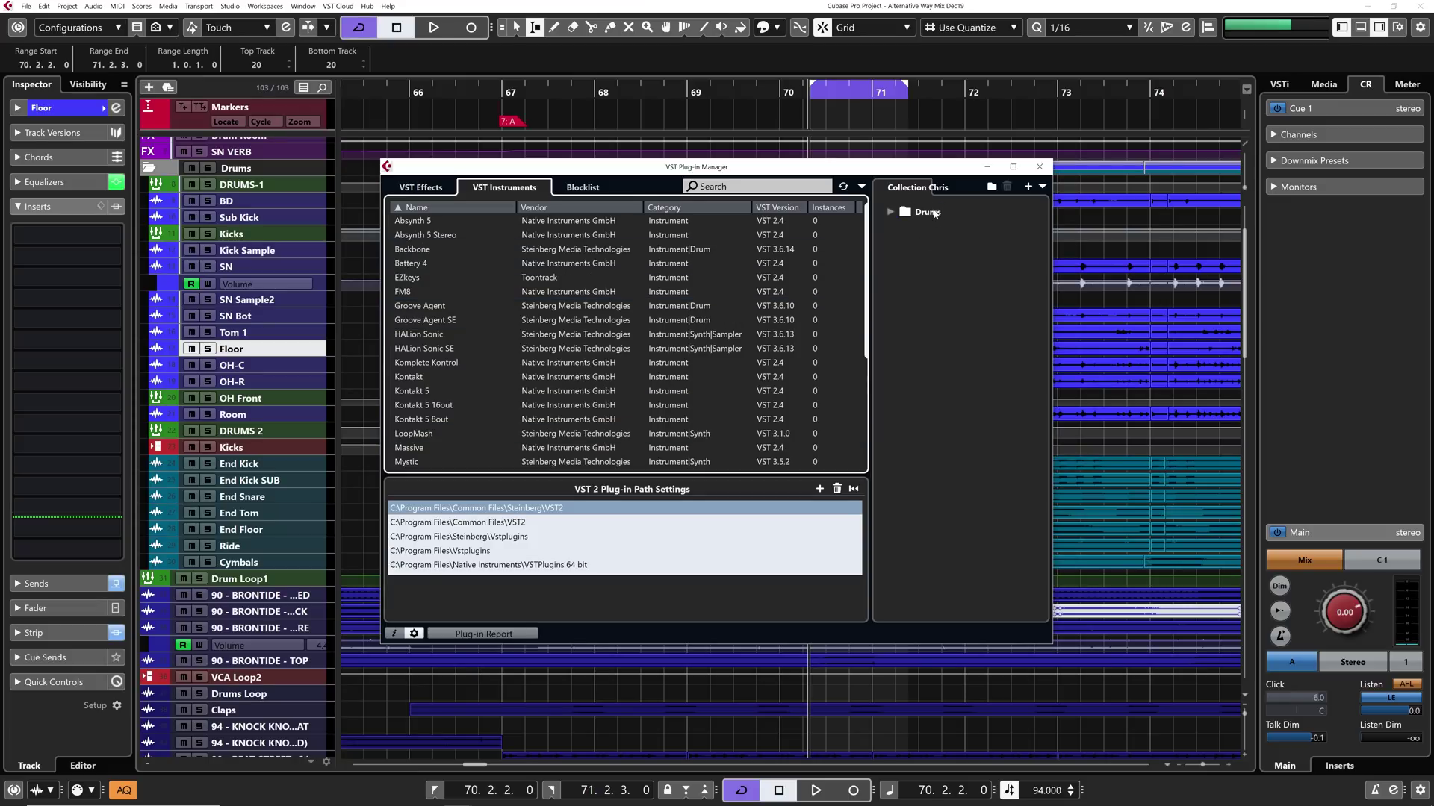
pyautogui.click(890, 211)
pyautogui.click(890, 212)
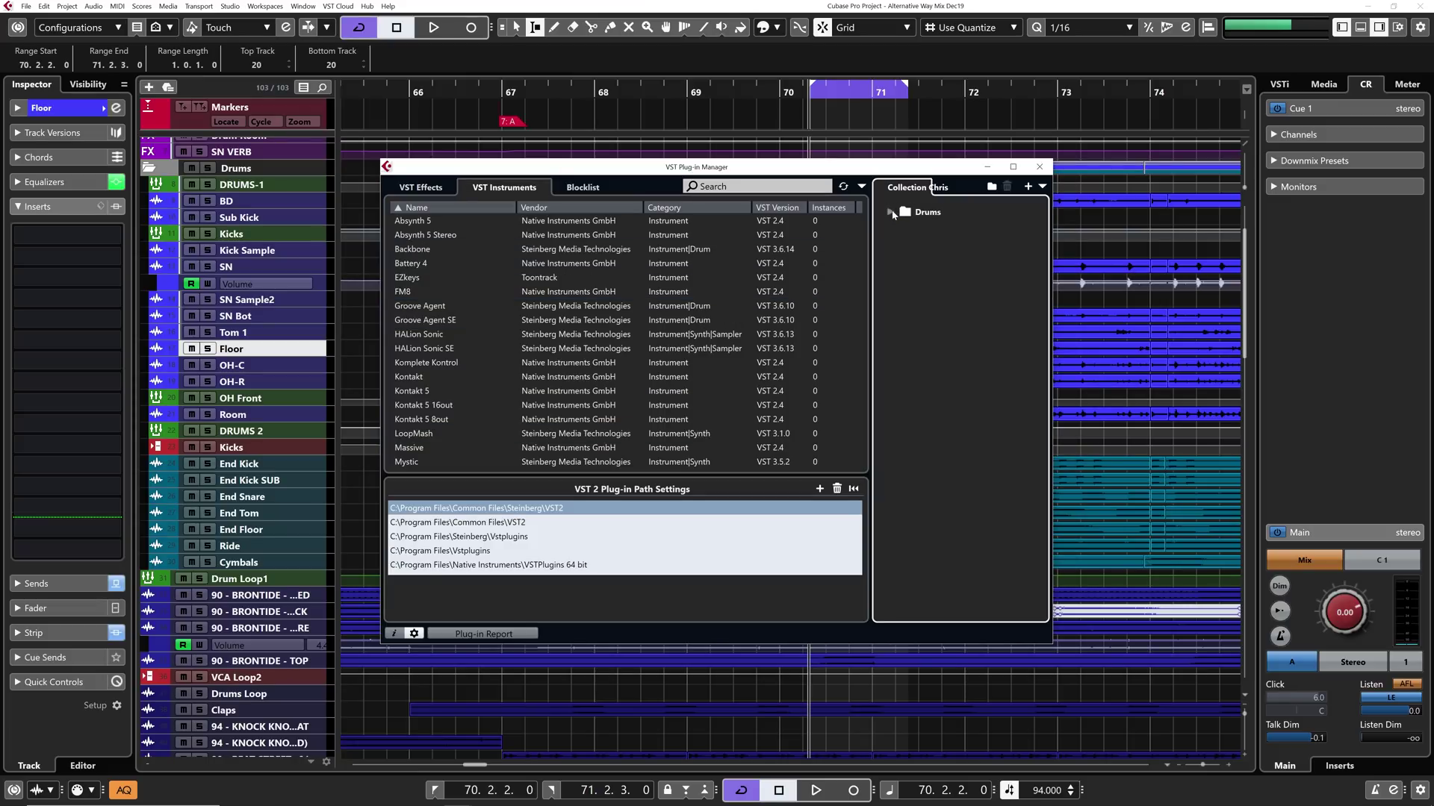
# - Create a second folder named Synth in the collection
pyautogui.click(990, 187)
pyautogui.write('Synth')
pyautogui.press('Return')
# - Add EZkeys, Kontakt 5, Retrologue, Serum_x64 and TAL-U-NO-LX-V2-64 to the Synth folder
pyautogui.scroll(-2, 448, 319)
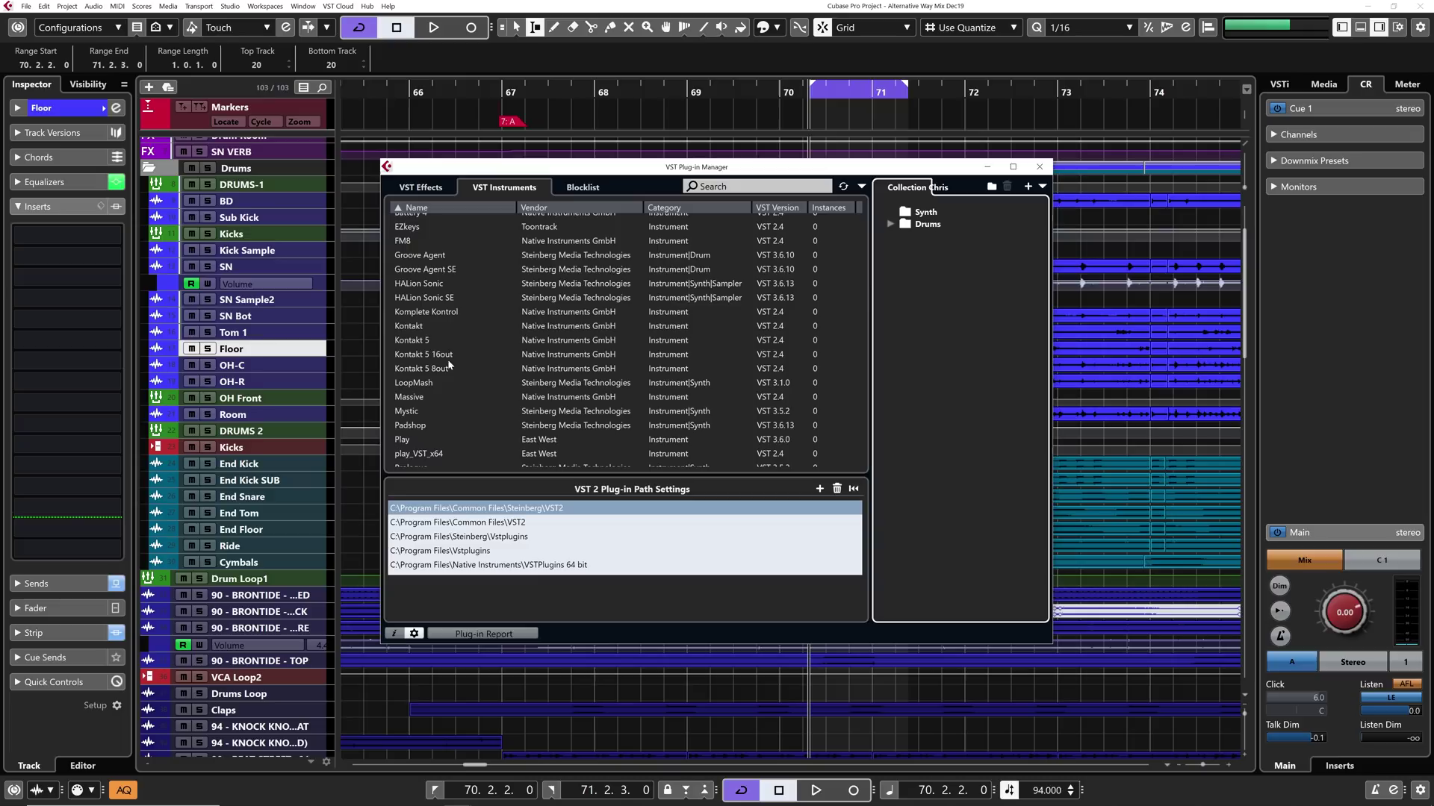
pyautogui.click(430, 343)
pyautogui.scroll(-2, 451, 381)
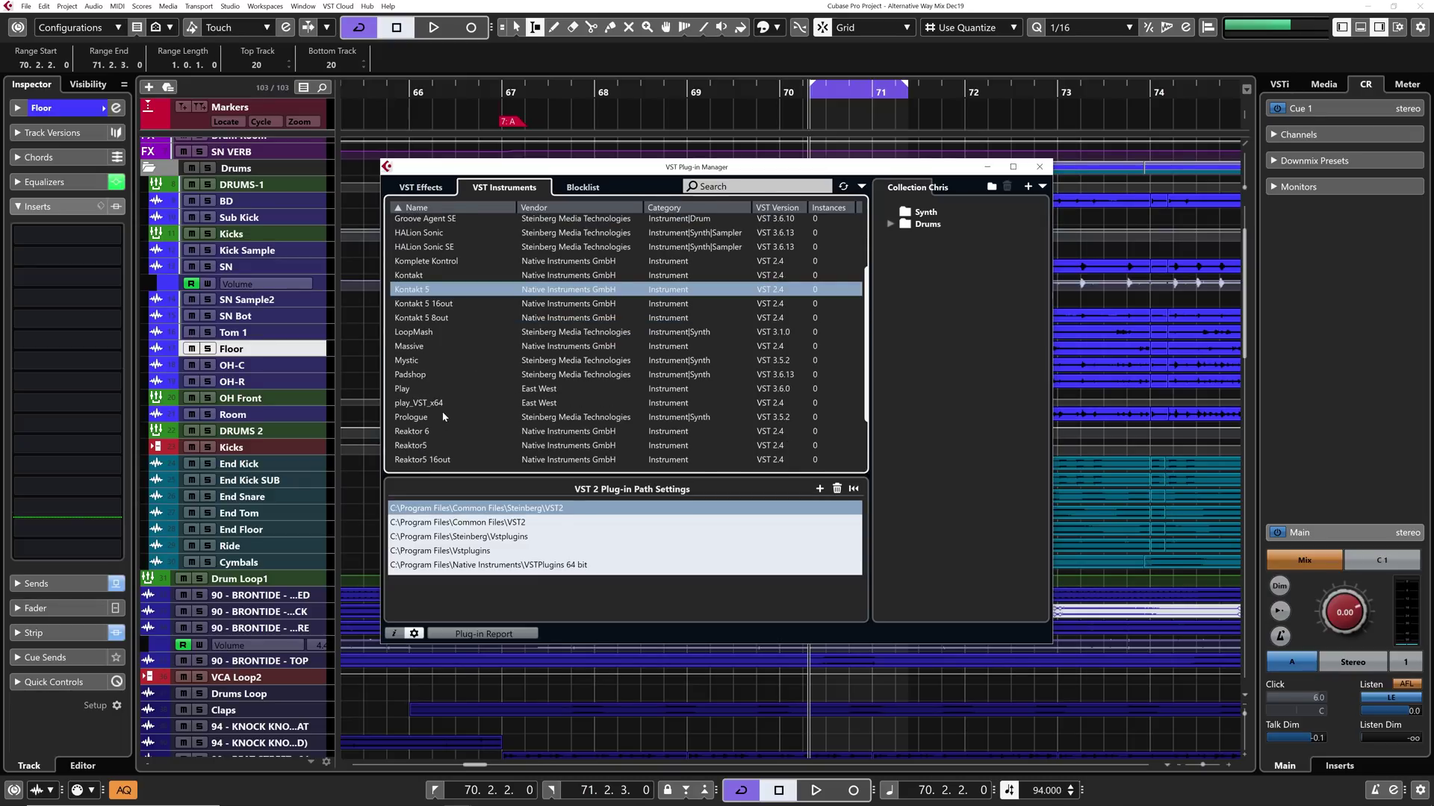
pyautogui.scroll(-2, 445, 417)
pyautogui.click(466, 436)
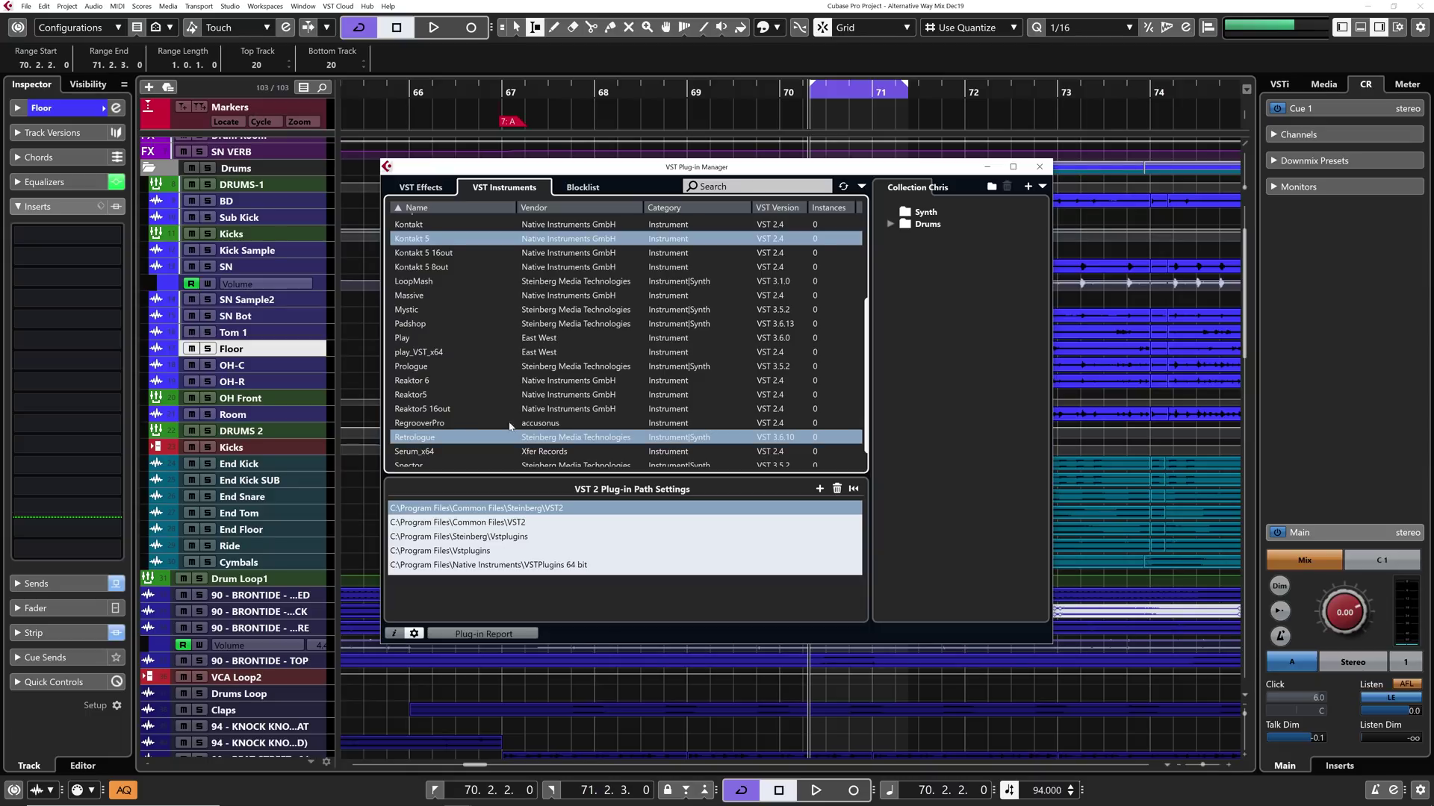
pyautogui.scroll(-1, 472, 401)
pyautogui.keyDown('shift'); pyautogui.click(433, 433); pyautogui.keyUp('shift')
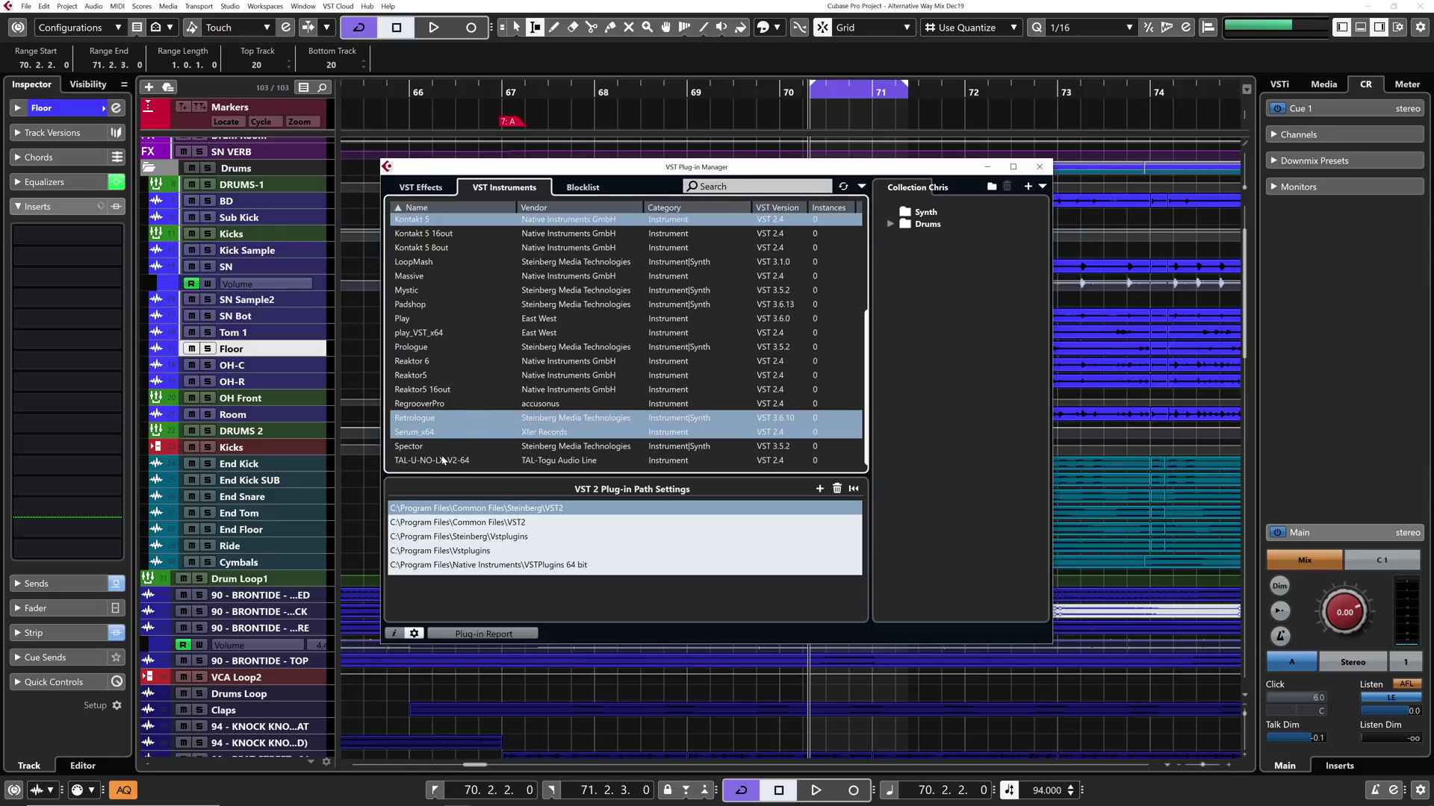
pyautogui.scroll(5, 463, 393)
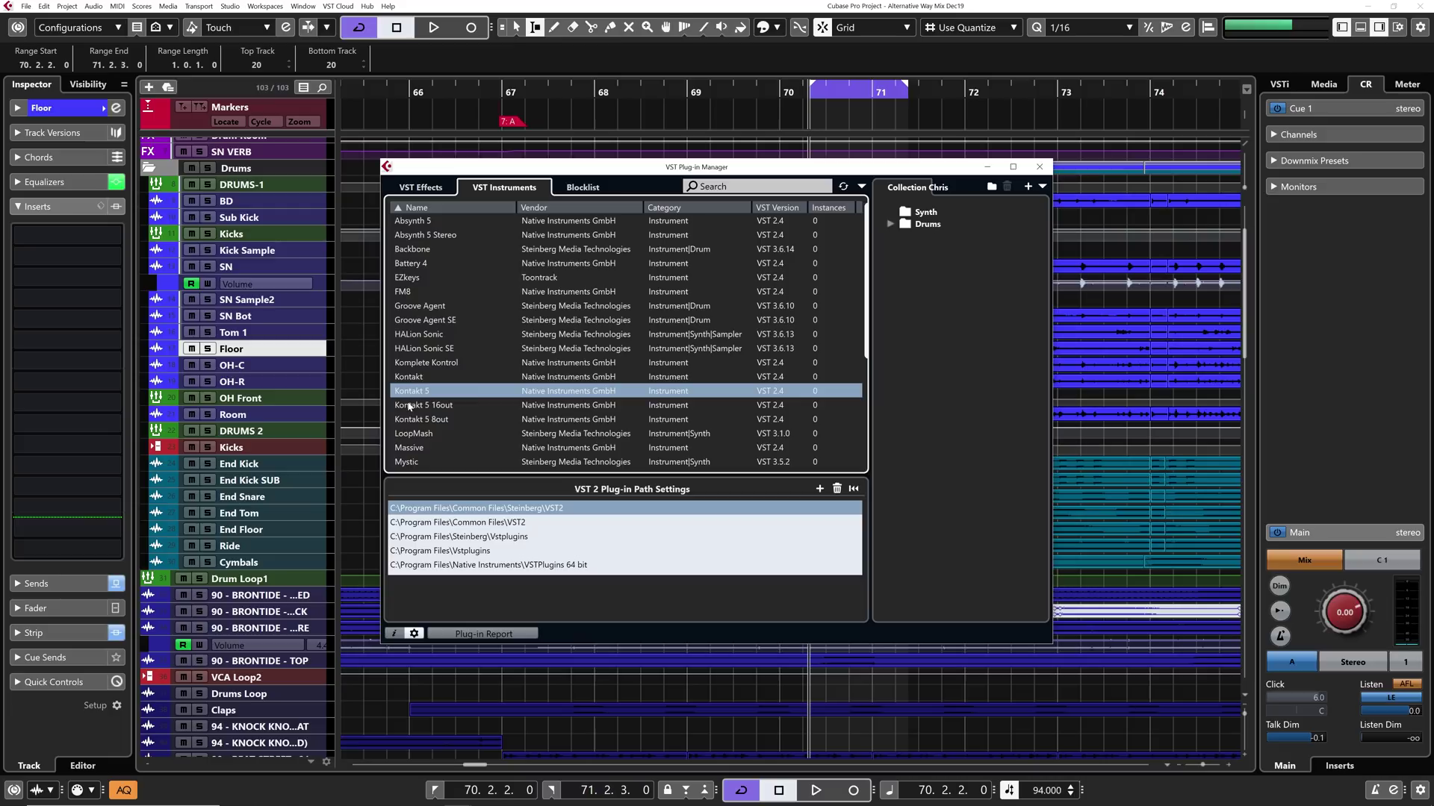
pyautogui.keyDown('ctrl'); pyautogui.click(427, 278); pyautogui.keyUp('ctrl')
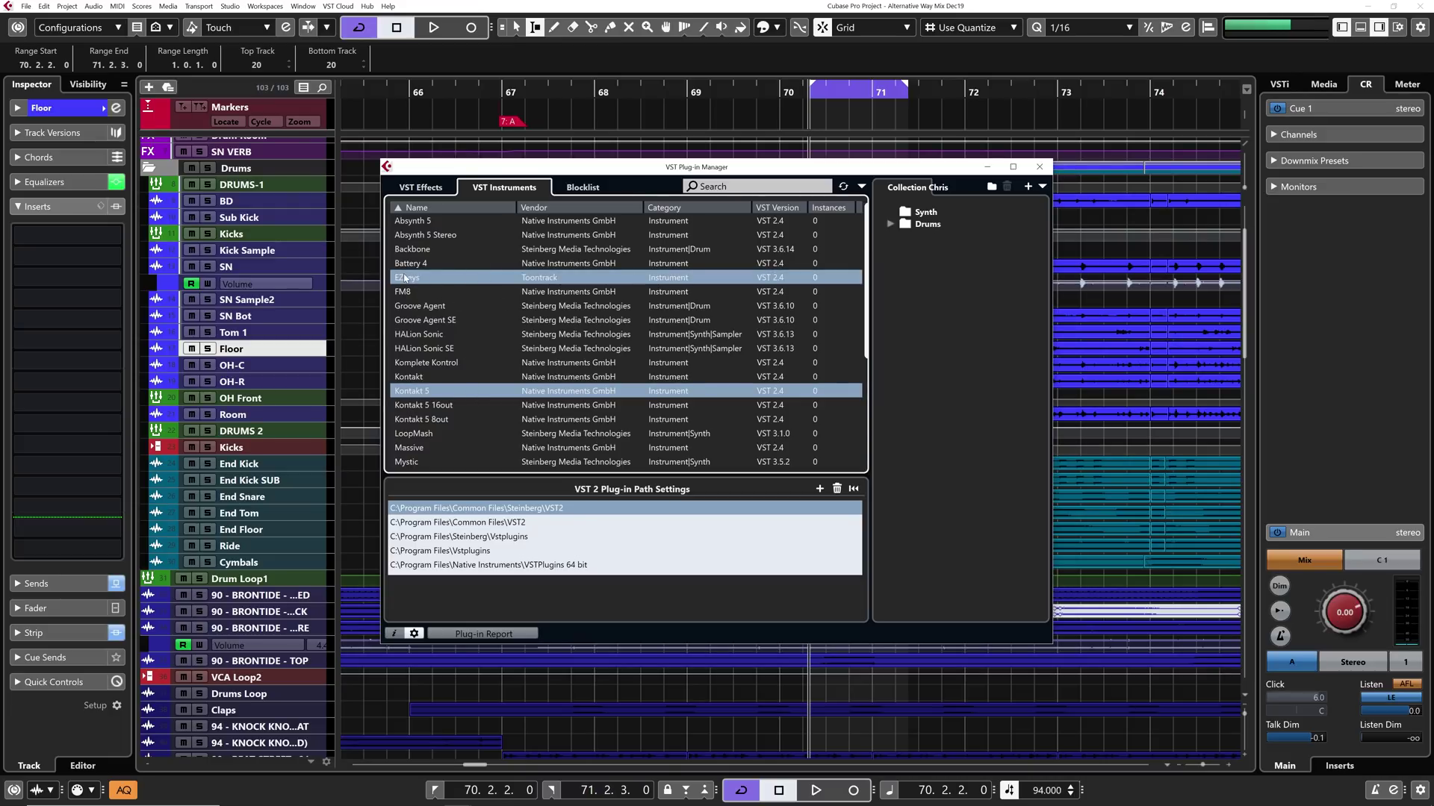
pyautogui.moveTo(407, 284); pyautogui.dragTo(901, 217)
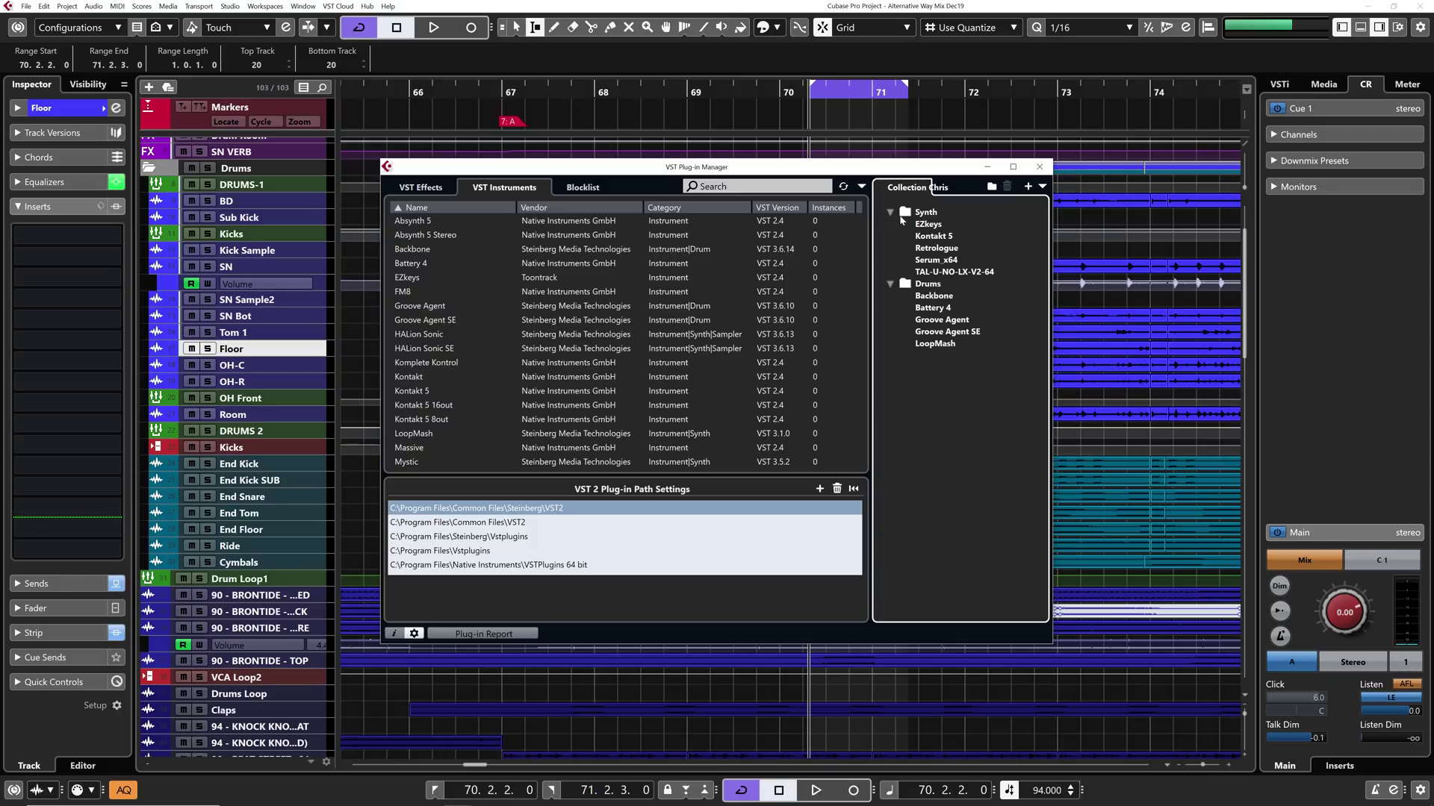
# - Collapse the Synth folder, add Massive to the collection outside any folder, and close the VST Plug-in Manager
pyautogui.click(891, 213)
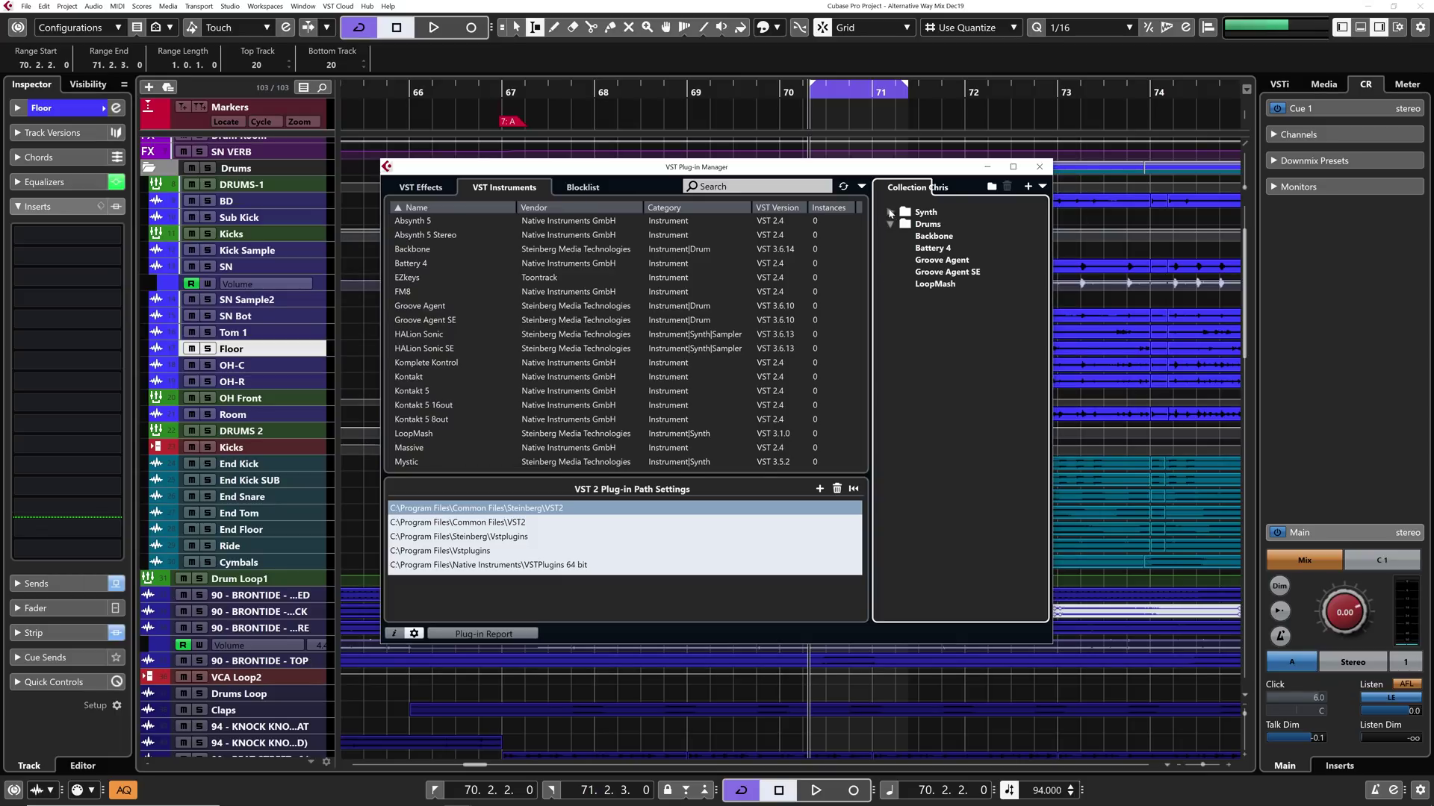
pyautogui.scroll(-4, 506, 365)
pyautogui.moveTo(415, 298); pyautogui.dragTo(918, 296)
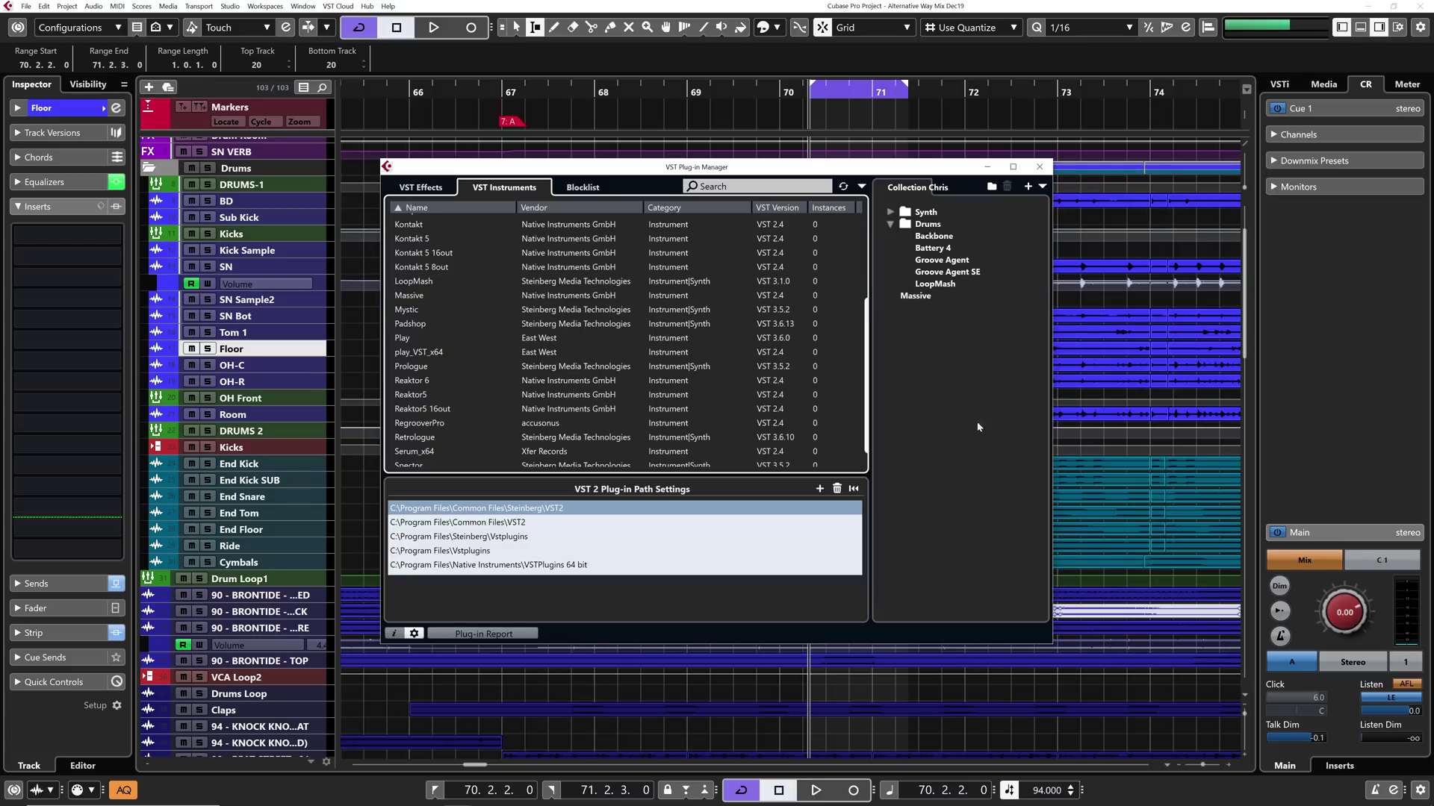
pyautogui.click(1039, 167)
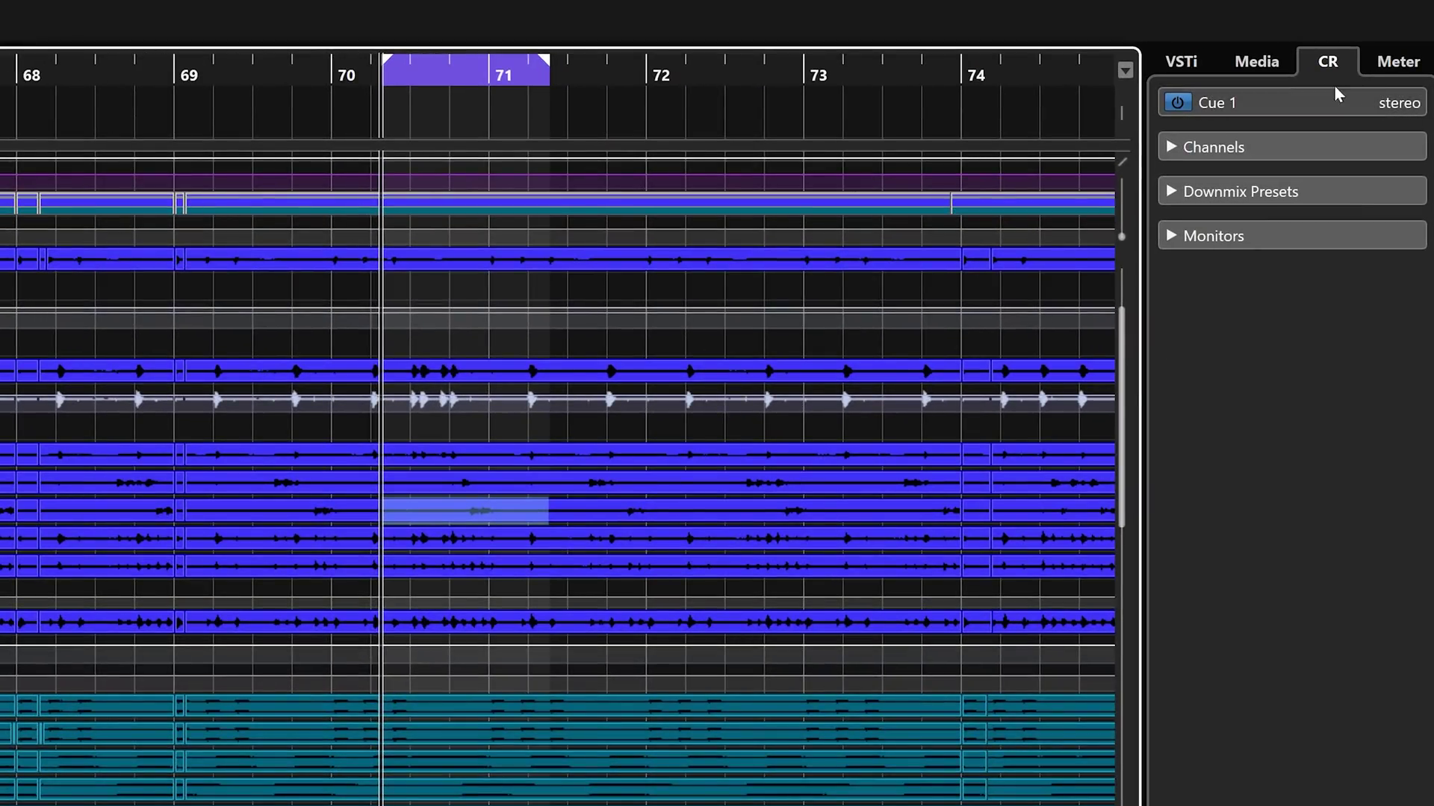
# - Show the VST instruments in the media browser and select the Collection Chris collection
pyautogui.click(1263, 62)
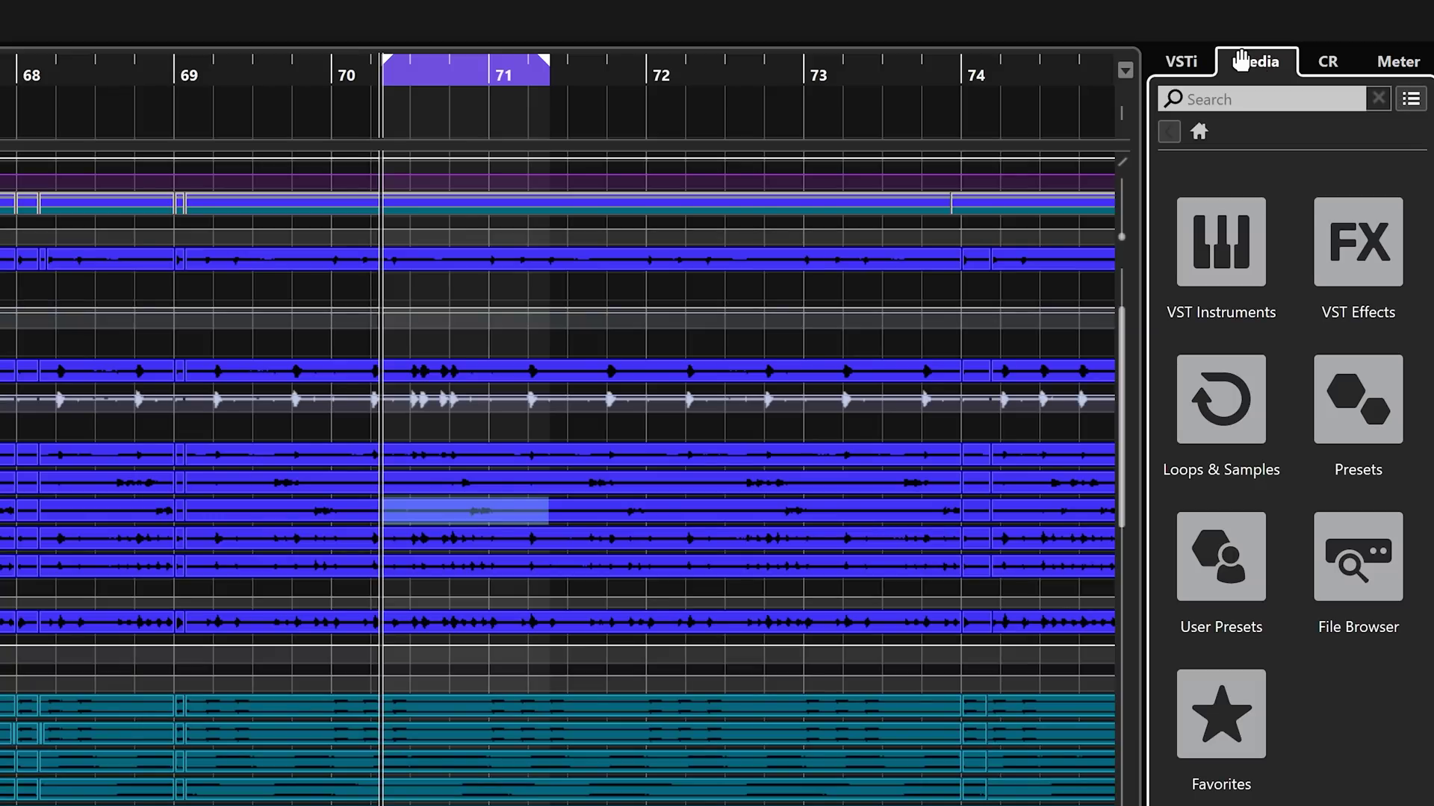
pyautogui.click(1229, 241)
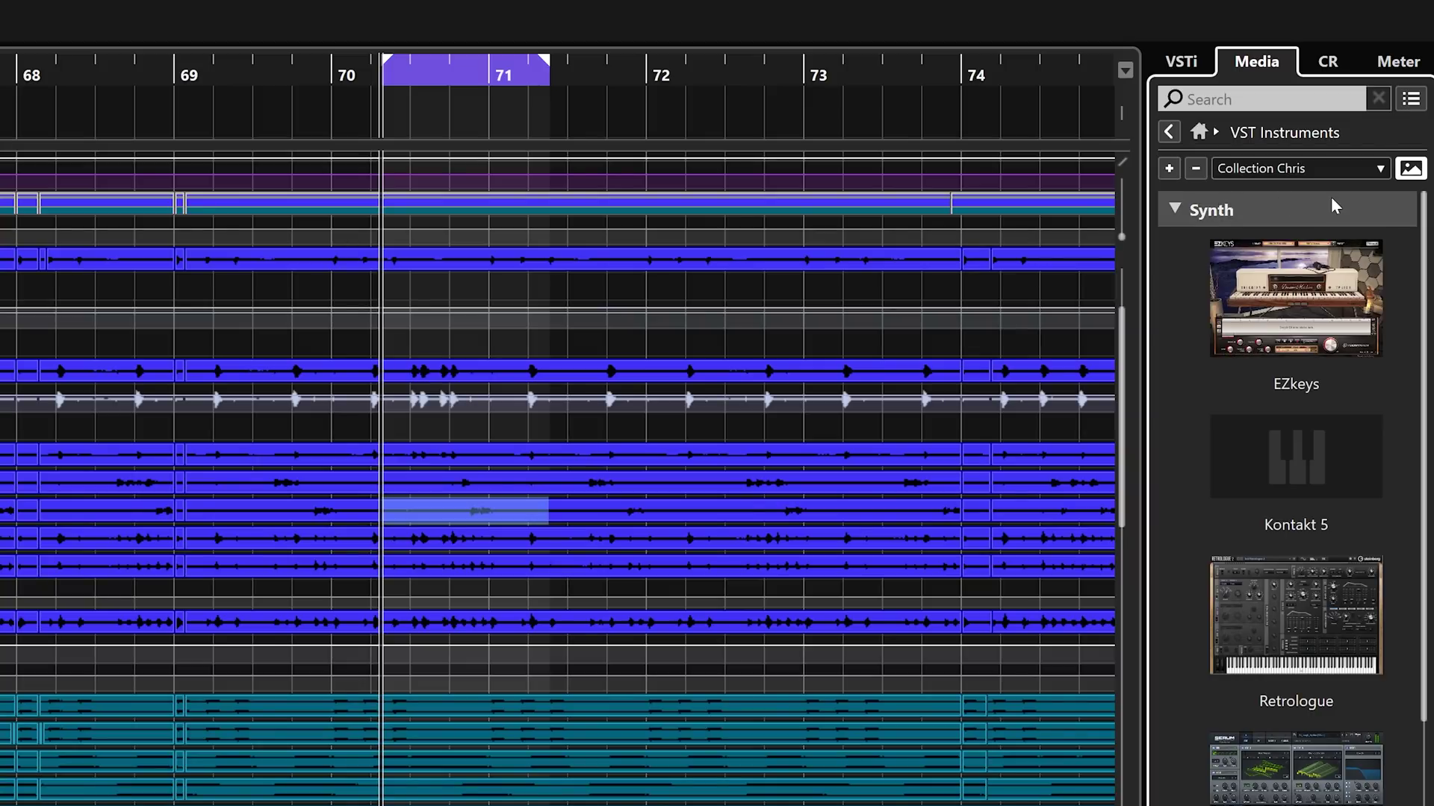
pyautogui.click(1380, 169)
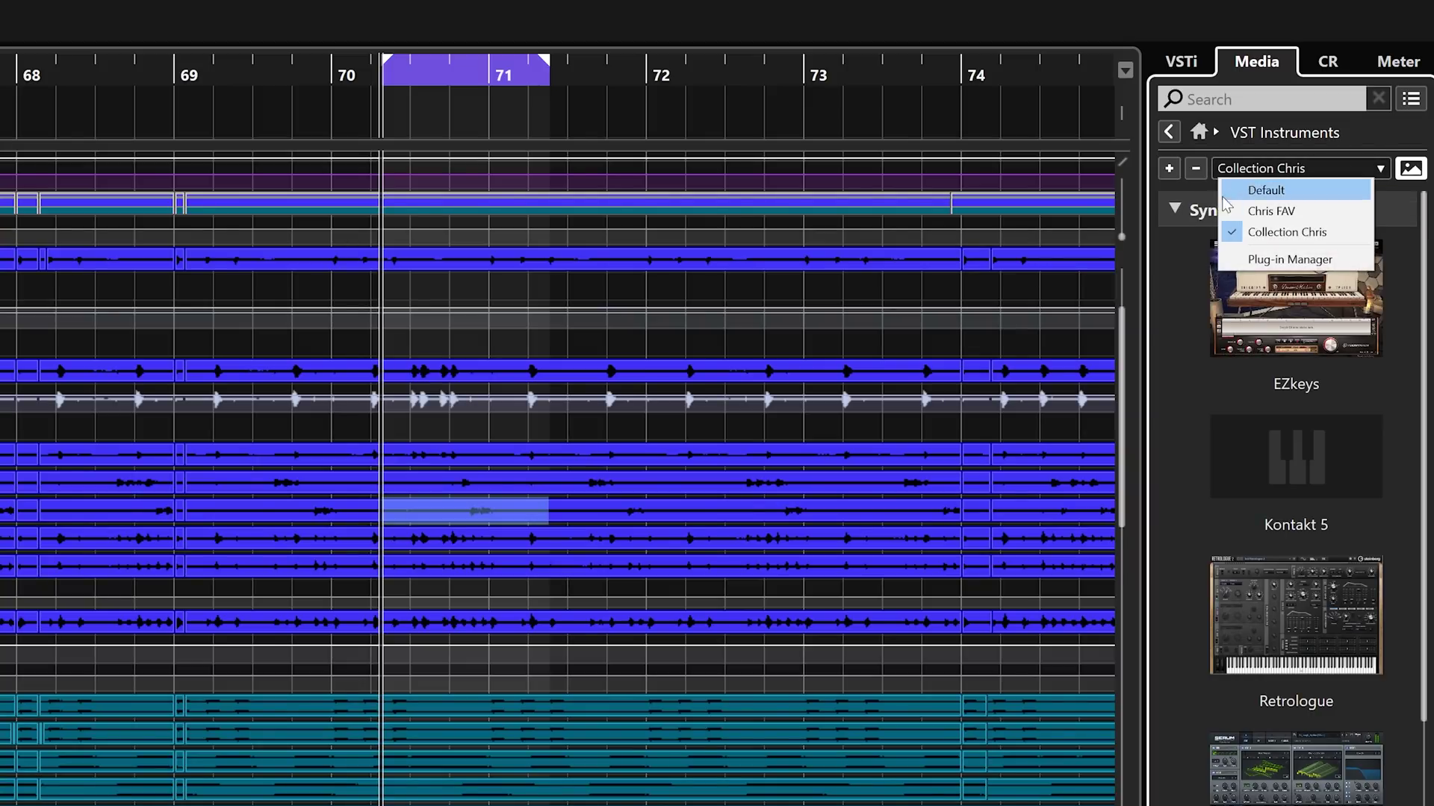
pyautogui.click(1308, 243)
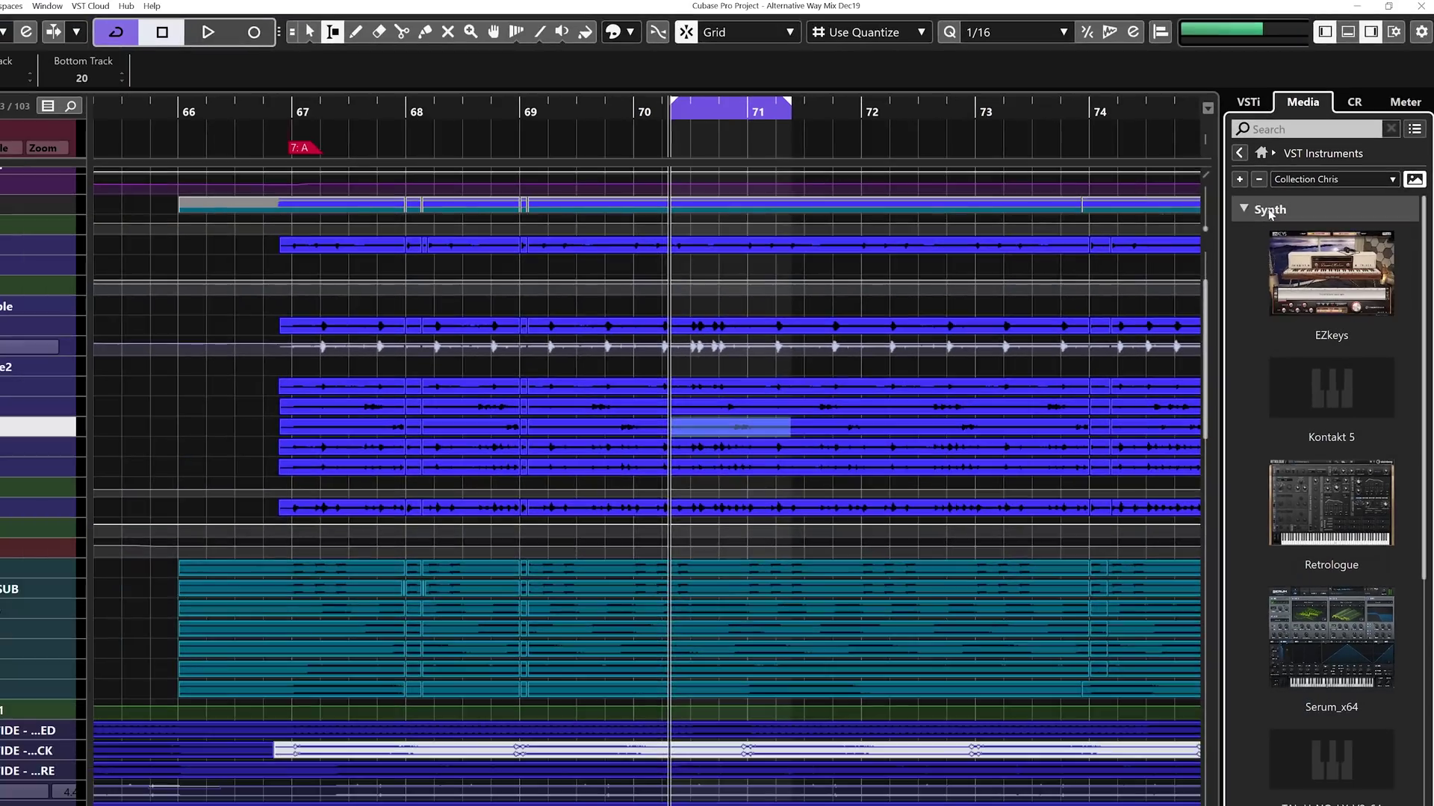
# - Collapse the Synth and Drums folders, expand them again, and look through the instruments of the collection
pyautogui.click(1172, 210)
pyautogui.click(1243, 235)
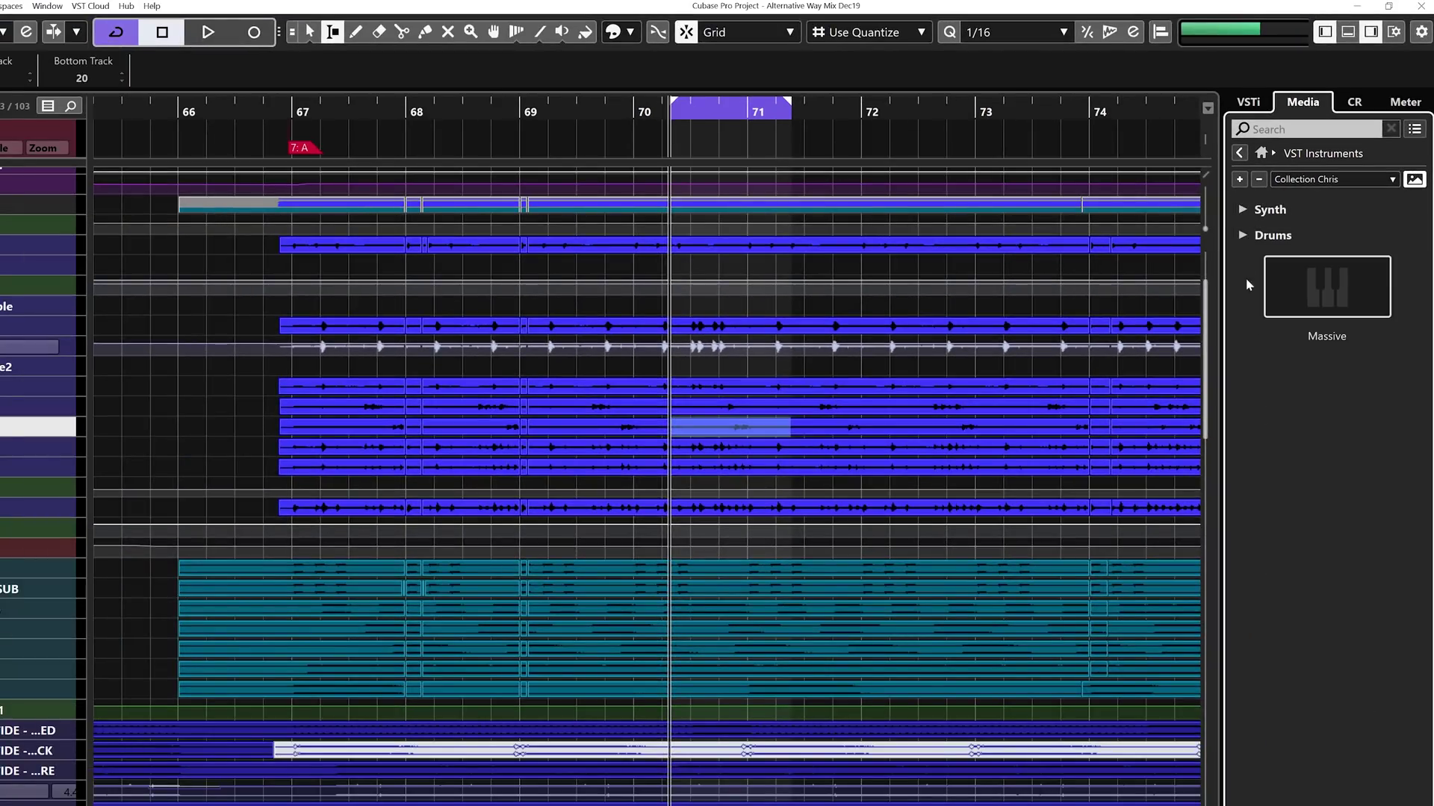
pyautogui.click(1245, 239)
pyautogui.click(1243, 210)
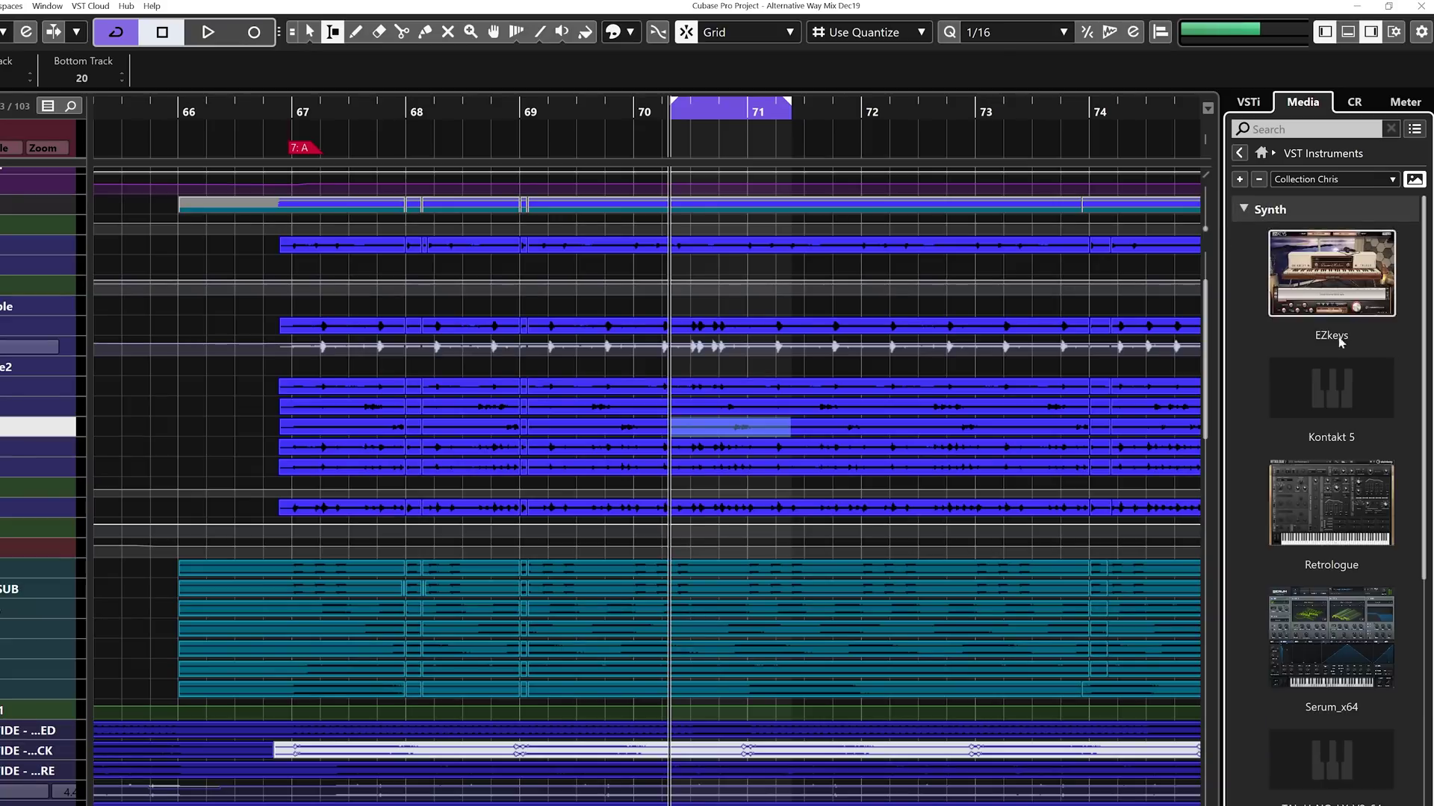
pyautogui.scroll(-5, 1333, 373)
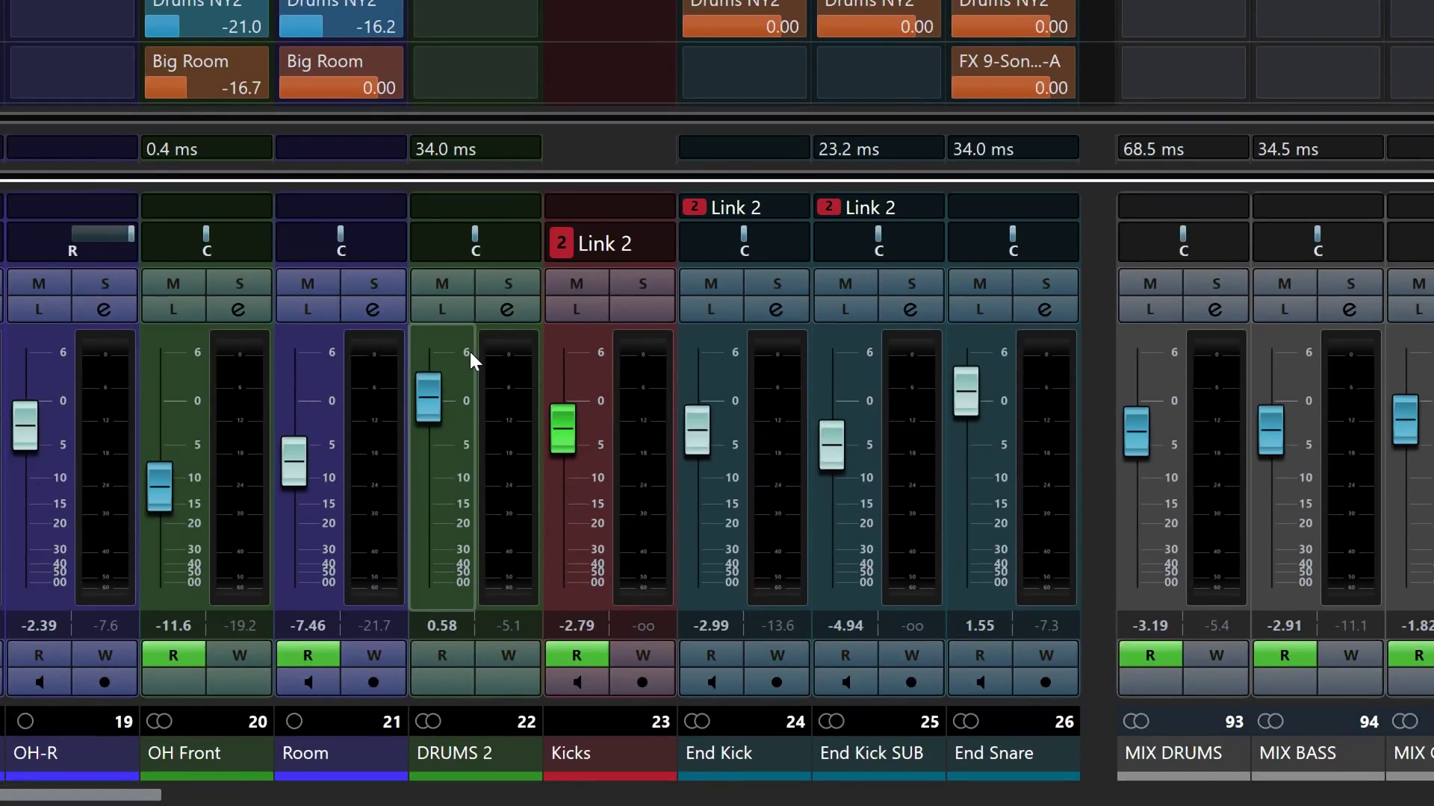
# - Reset the DRUMS 2 fader to 0 dB, raise it to its 6.02 dB maximum, and reset it to 0 dB again
pyautogui.keyDown('ctrl'); pyautogui.click(436, 401); pyautogui.keyUp('ctrl')
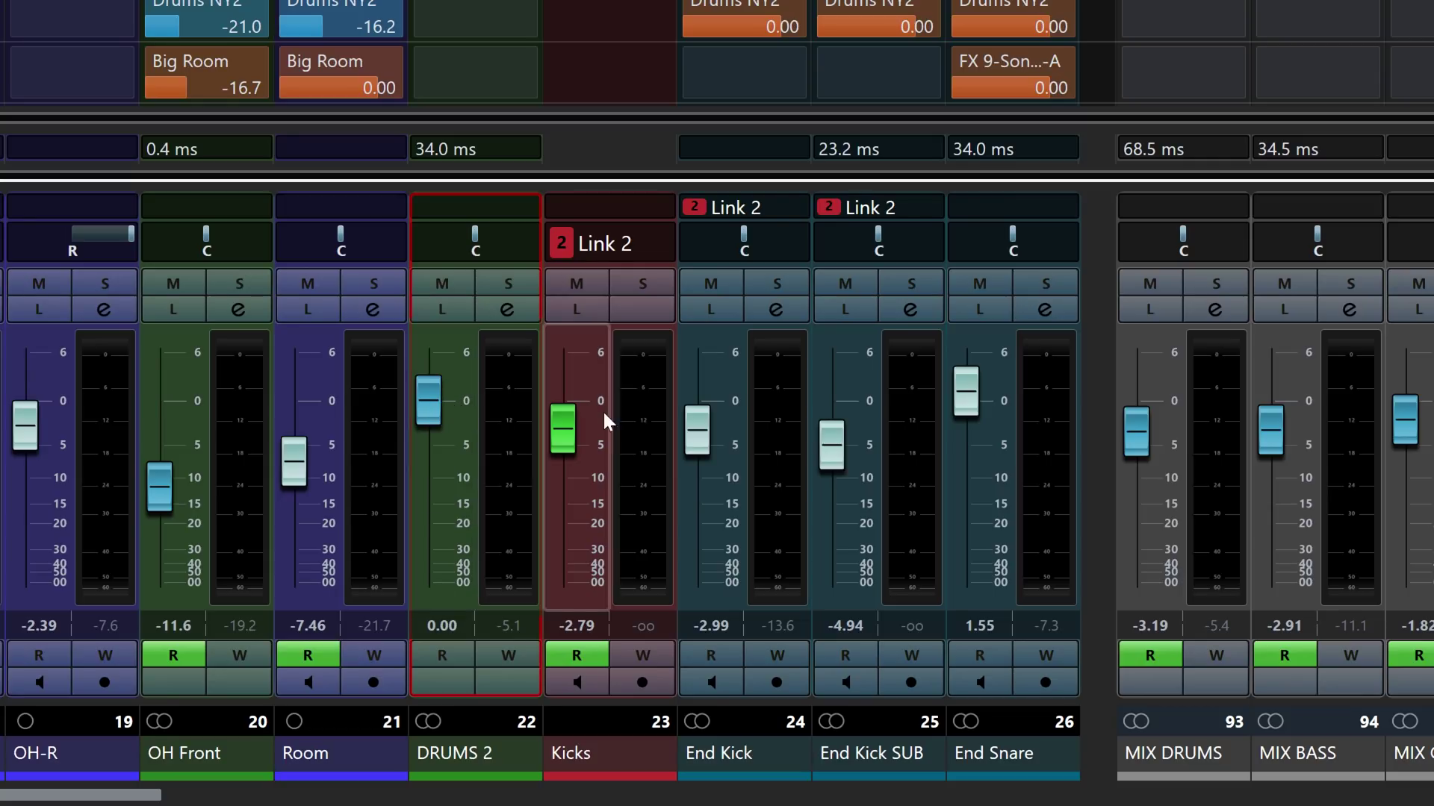
pyautogui.moveTo(429, 401); pyautogui.dragTo(436, 347)
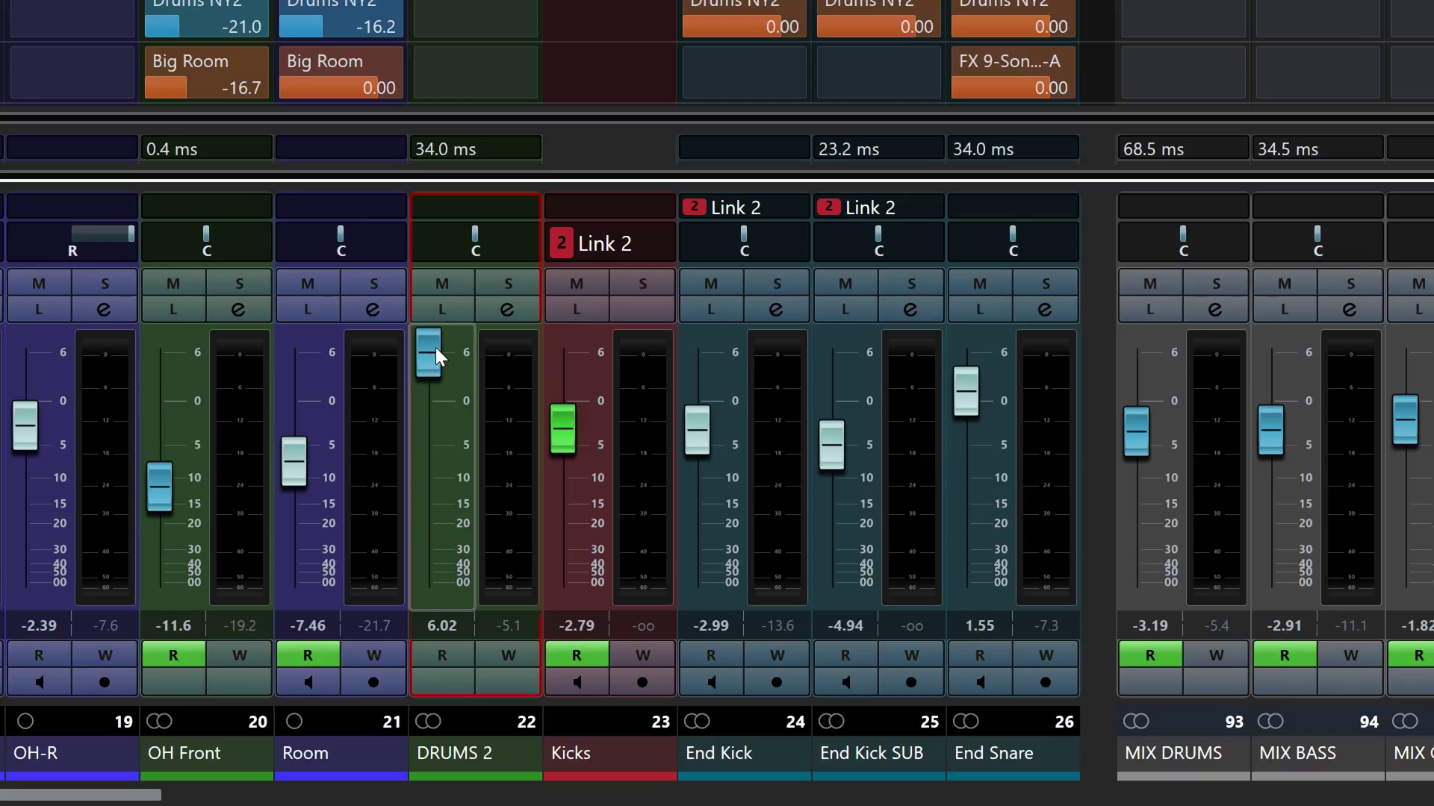
pyautogui.keyDown('ctrl'); pyautogui.click(436, 347); pyautogui.keyUp('ctrl')
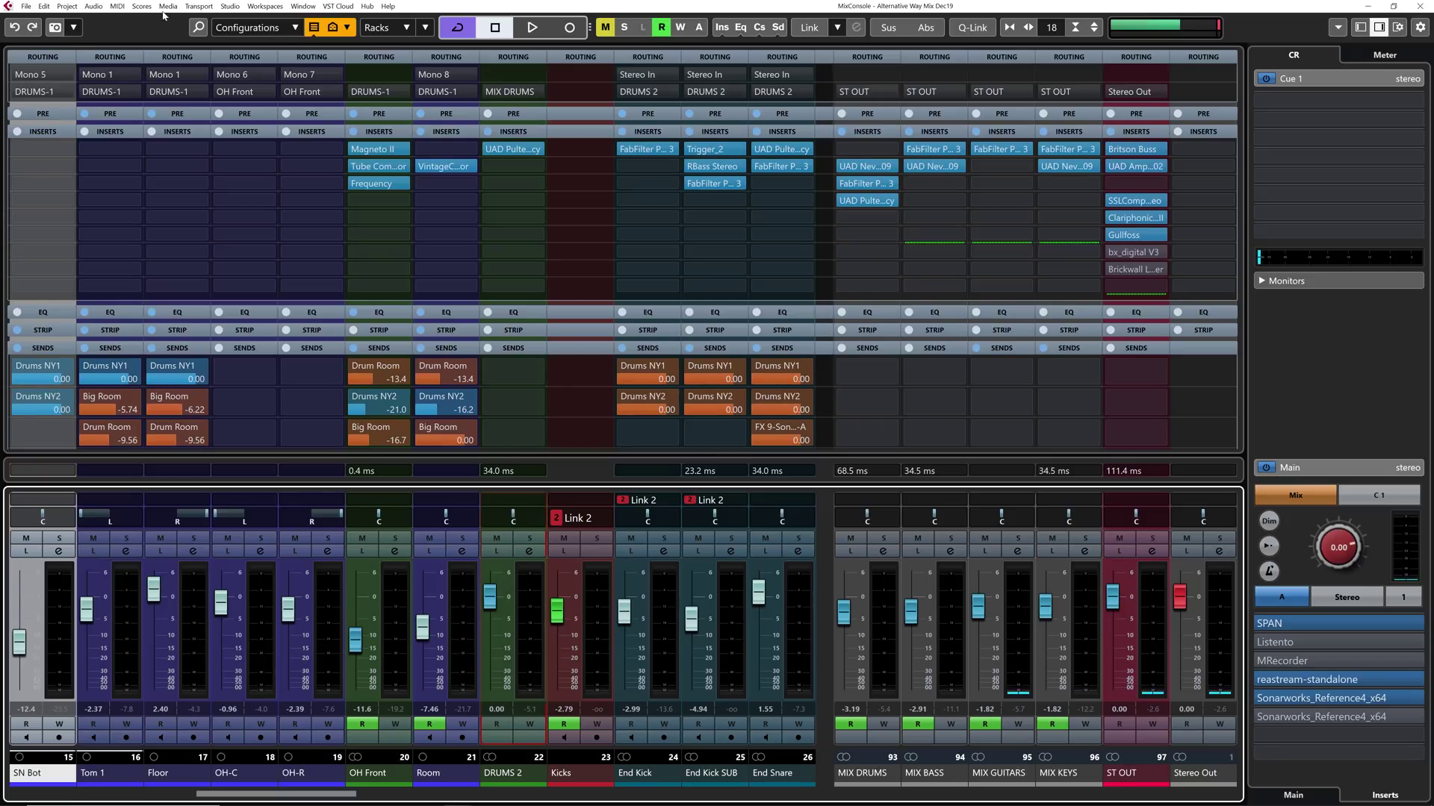
# - Set the maximum fader volume to +12 dB in the project setup and apply it
pyautogui.click(61, 7)
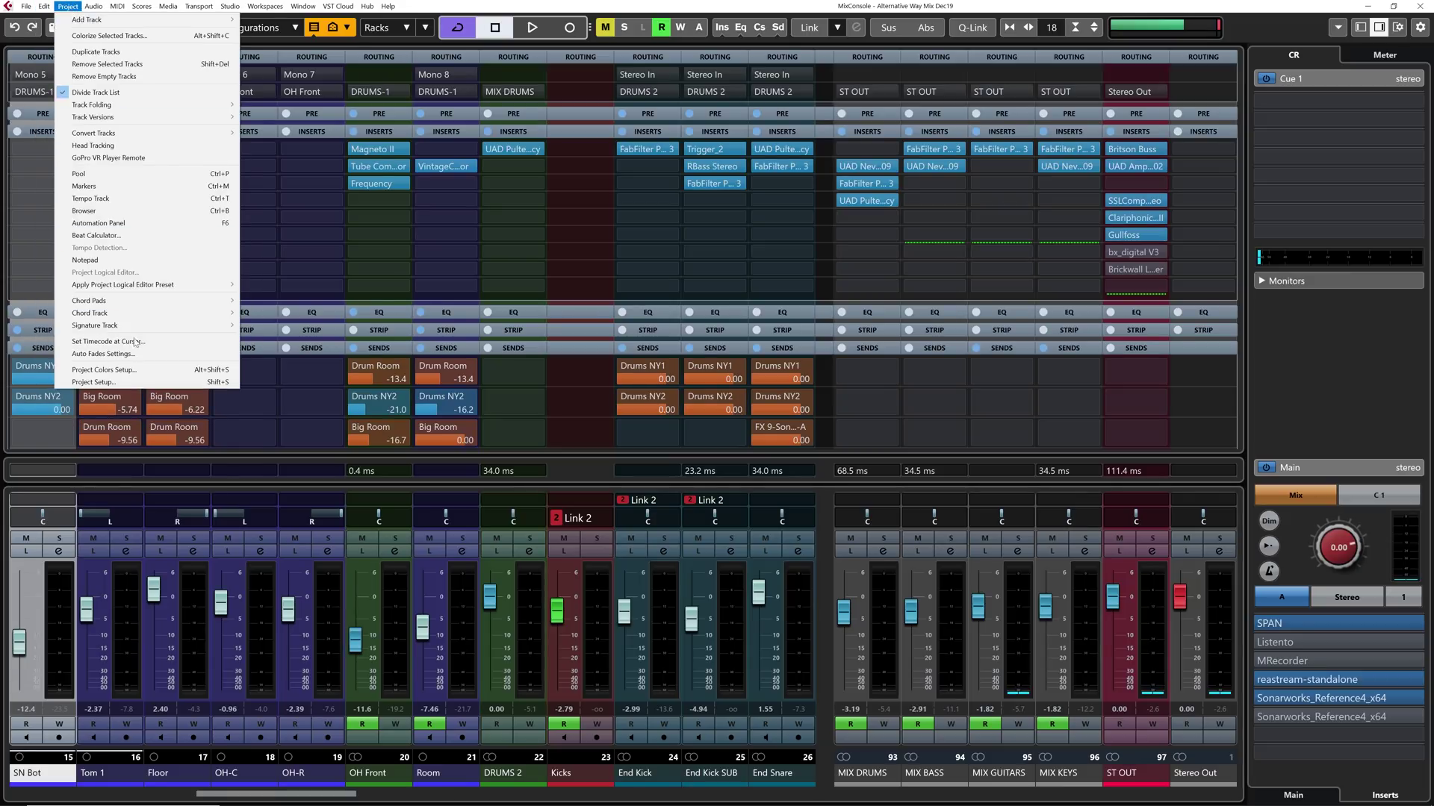
pyautogui.click(140, 383)
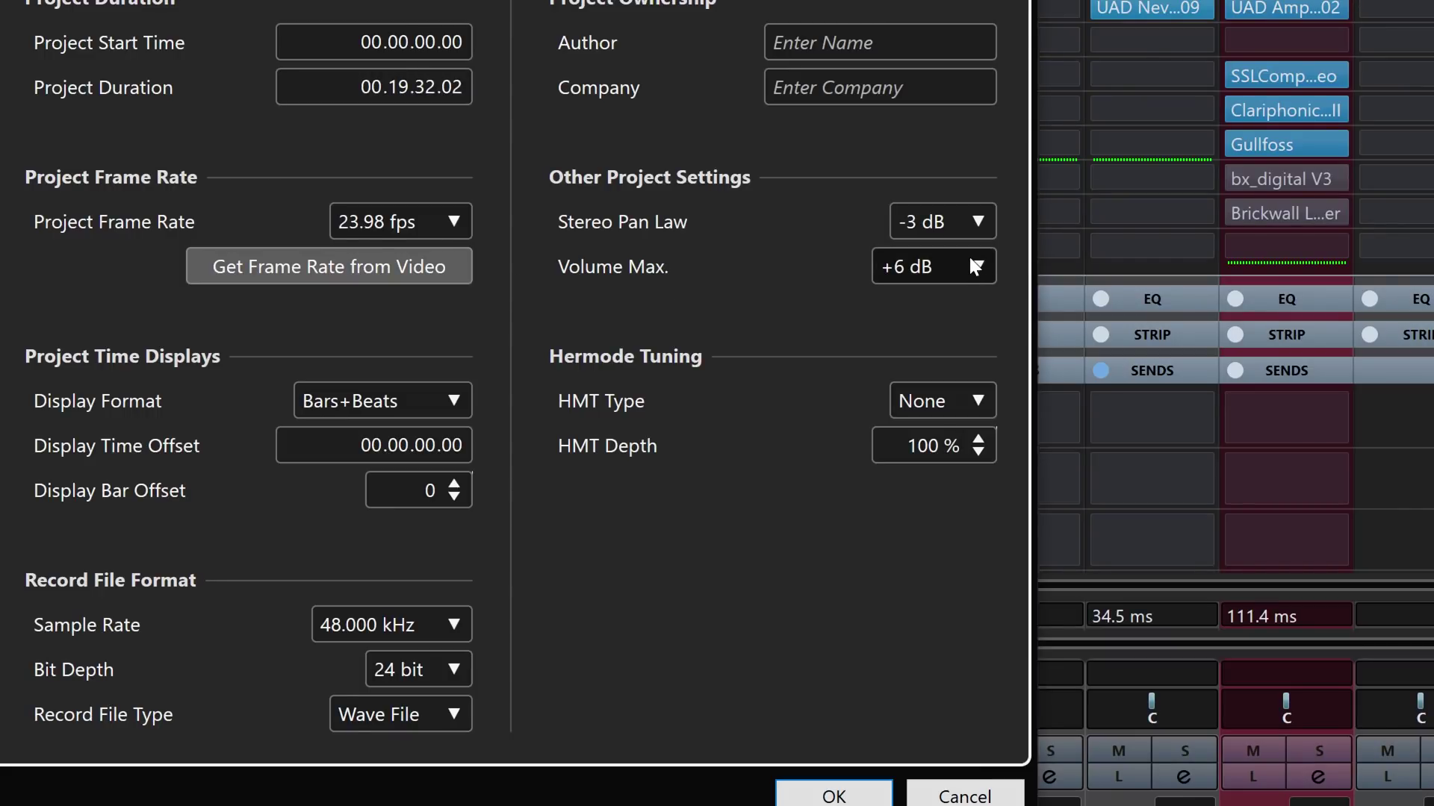
pyautogui.click(963, 267)
pyautogui.click(950, 322)
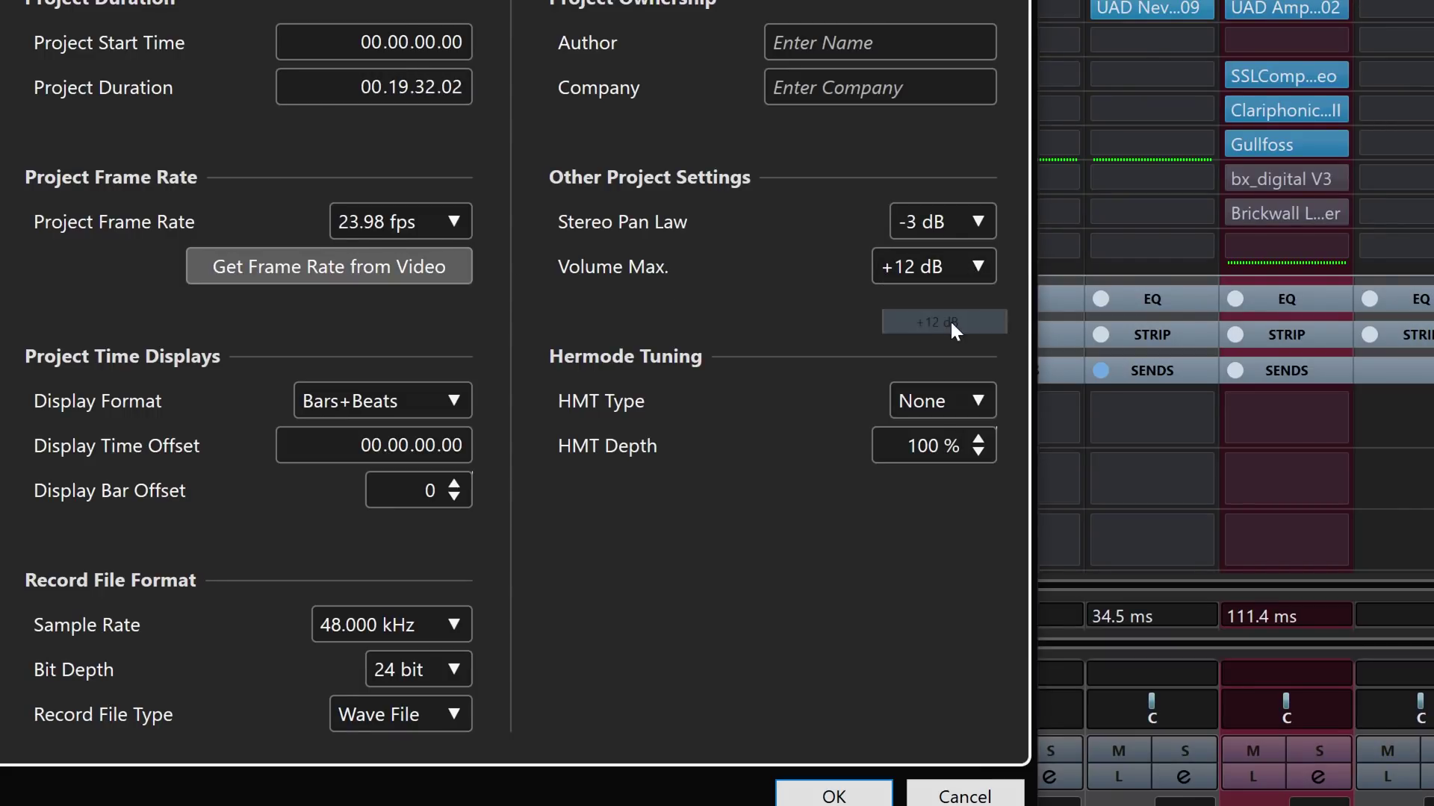
pyautogui.click(825, 679)
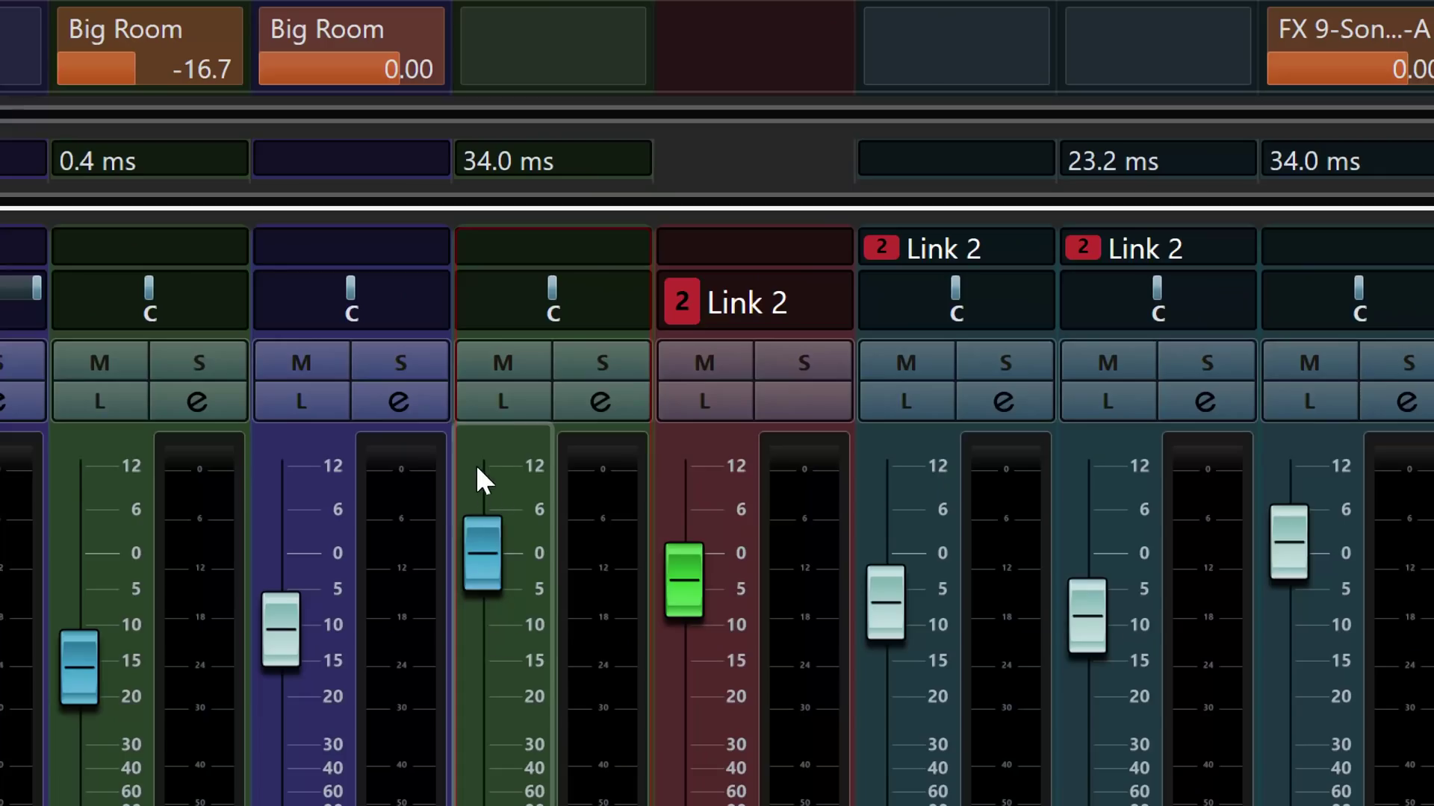
# - Raise the DRUMS 2 fader to its +12 dB maximum and reset it to 0 dB, twice in a row
pyautogui.moveTo(496, 554); pyautogui.dragTo(509, 435)
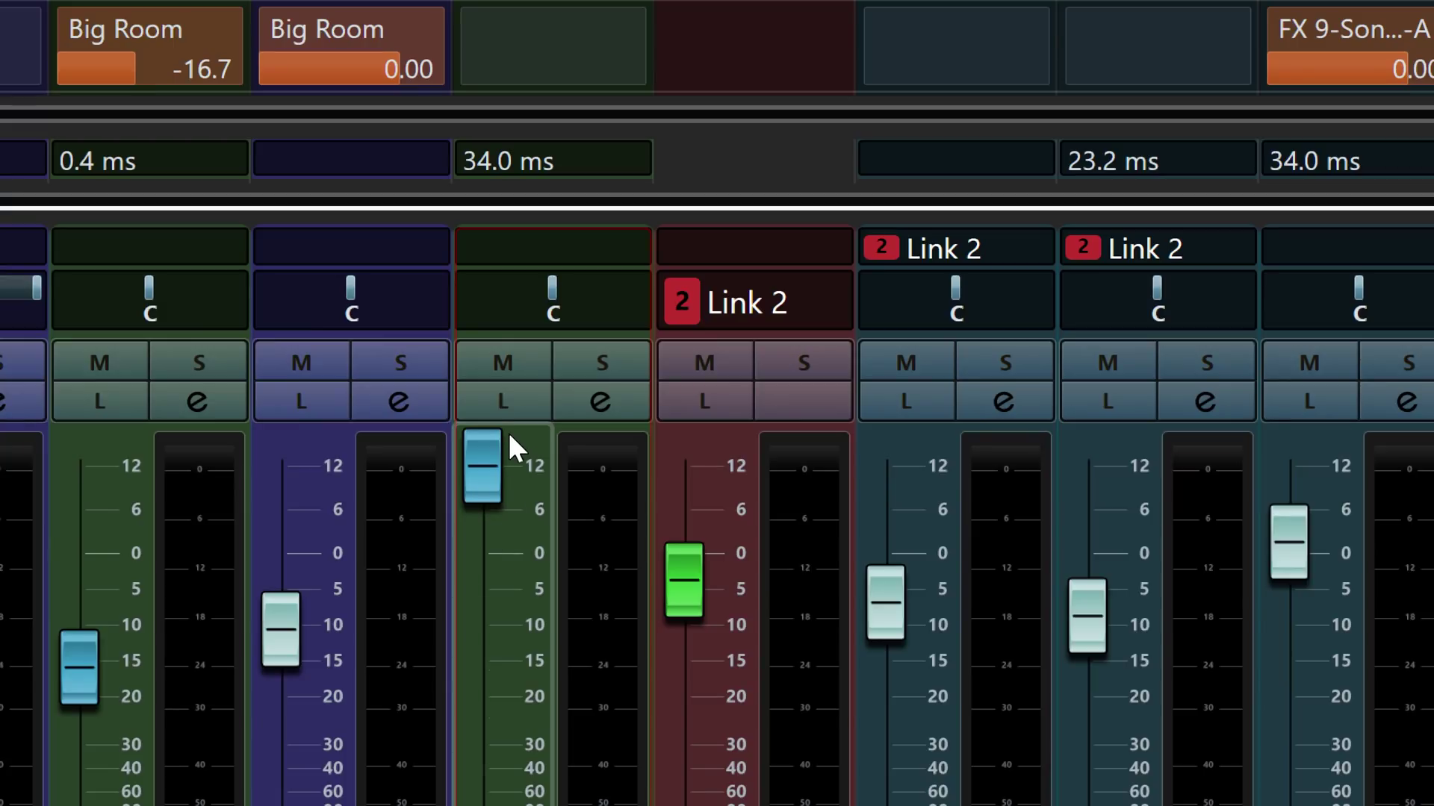
pyautogui.keyDown('ctrl'); pyautogui.click(491, 481); pyautogui.keyUp('ctrl')
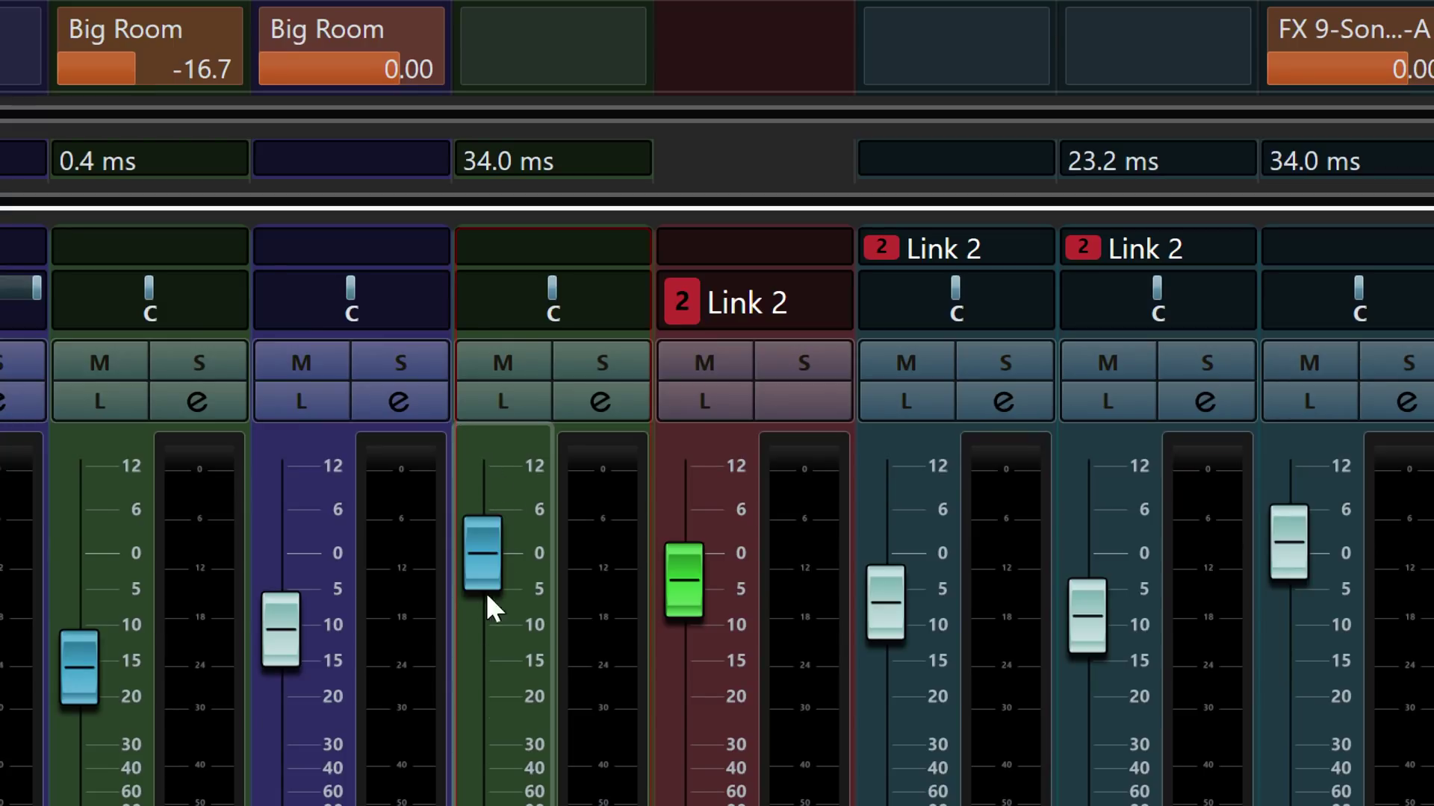
pyautogui.moveTo(483, 556); pyautogui.dragTo(490, 412)
pyautogui.keyDown('ctrl'); pyautogui.click(485, 456); pyautogui.keyUp('ctrl')
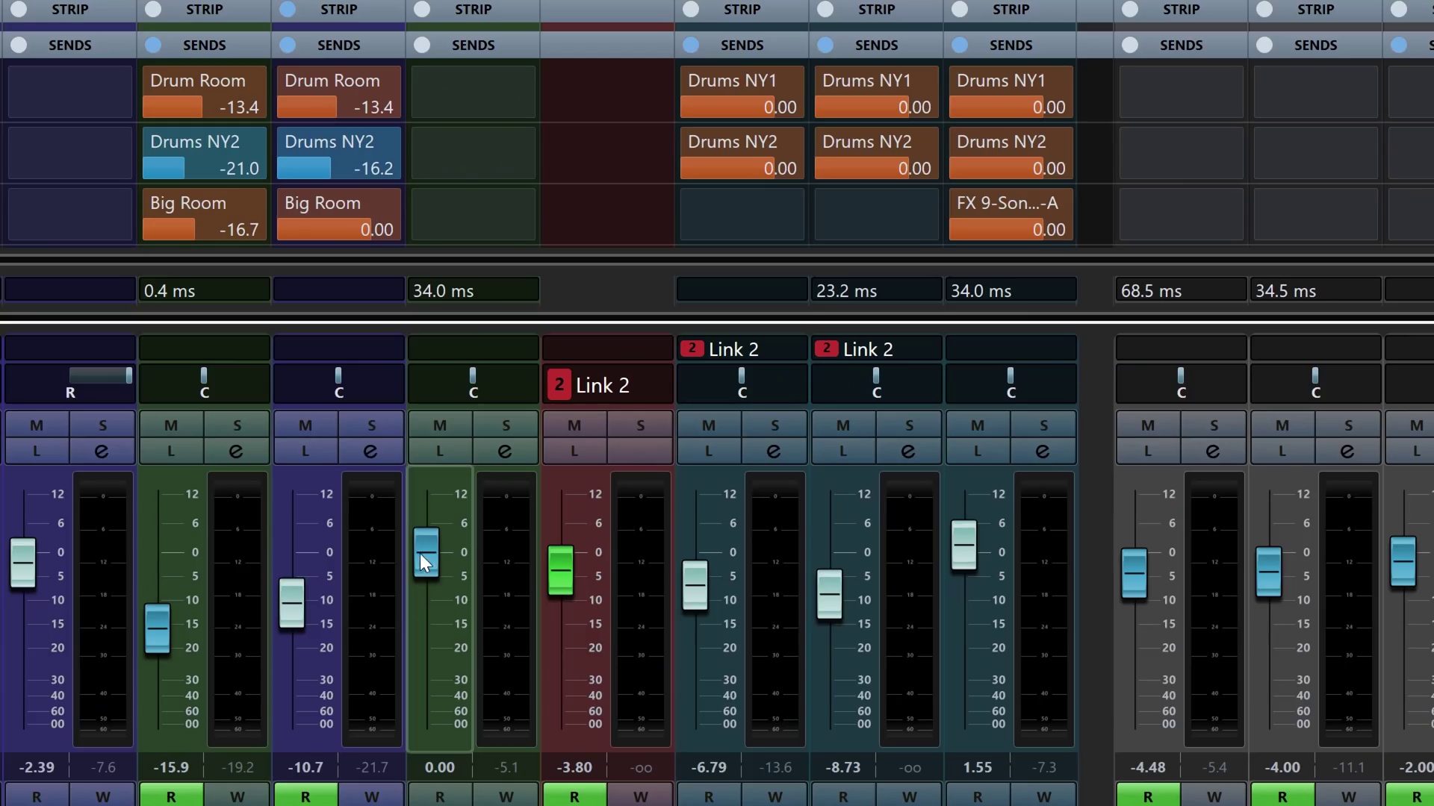
# - Lower the DRUMS 2 fader slightly to -0.38 dB, pull it down to about -20 dB, and settle it at about -7.09 dB
pyautogui.moveTo(422, 553)
pyautogui.mouseDown()
pyautogui.moveTo(432, 590)
pyautogui.moveTo(429, 541)
pyautogui.moveTo(423, 560)
pyautogui.mouseUp()
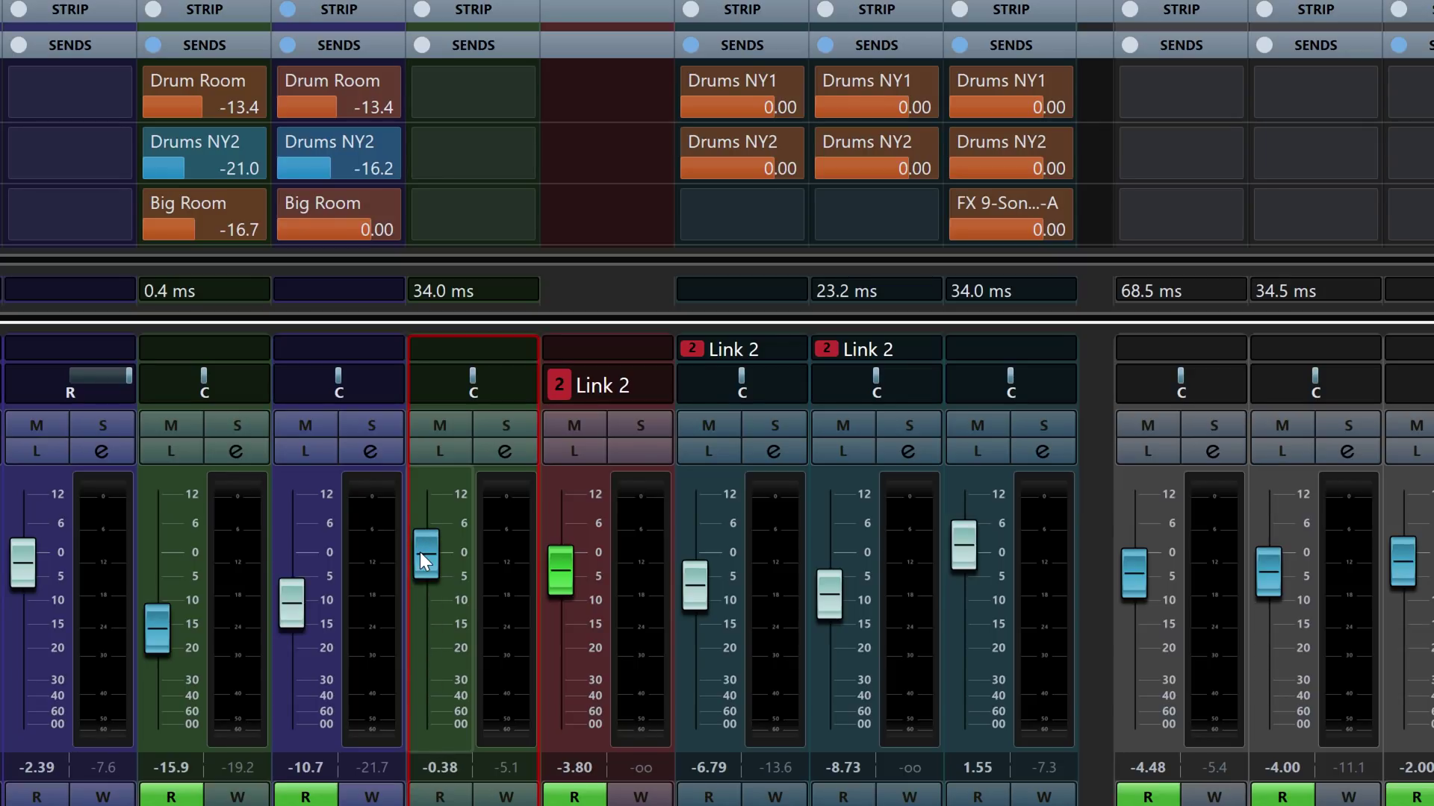
pyautogui.moveTo(420, 553); pyautogui.dragTo(409, 659)
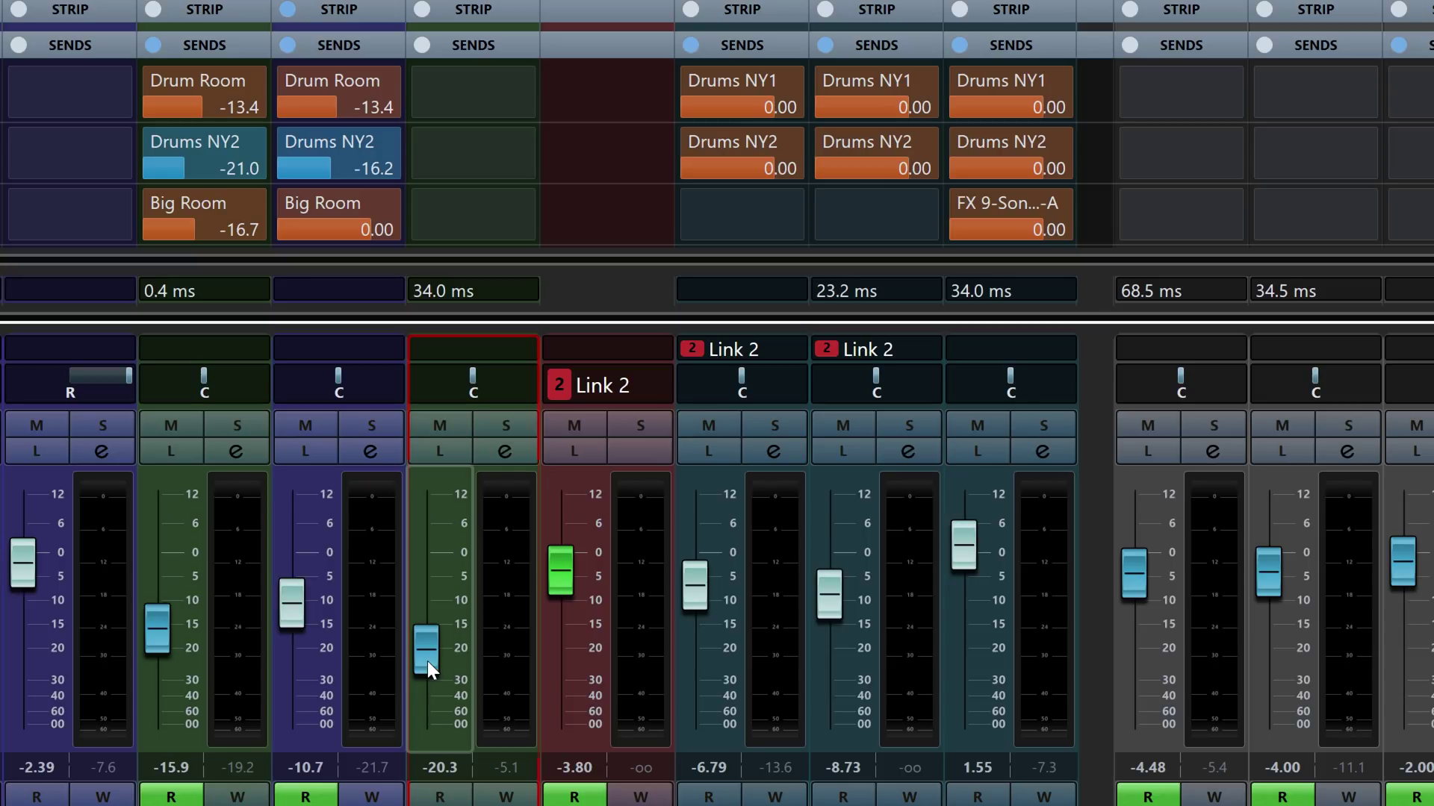
pyautogui.moveTo(427, 661); pyautogui.dragTo(424, 657)
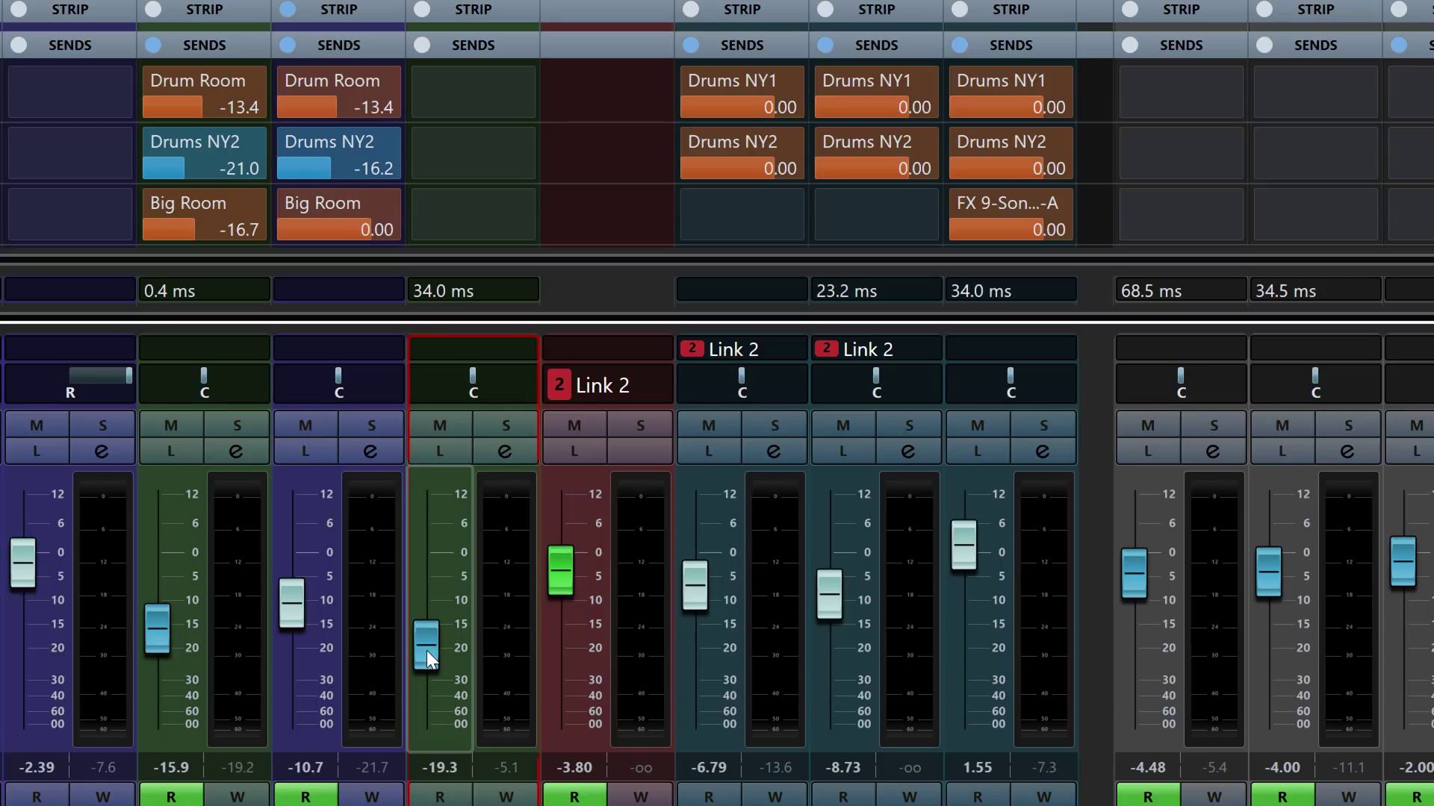
pyautogui.moveTo(428, 647)
pyautogui.mouseDown()
pyautogui.moveTo(424, 738)
pyautogui.moveTo(445, 599)
pyautogui.moveTo(424, 531)
pyautogui.moveTo(387, 675)
pyautogui.moveTo(420, 637)
pyautogui.moveTo(422, 606)
pyautogui.moveTo(399, 733)
pyautogui.moveTo(429, 615)
pyautogui.moveTo(419, 710)
pyautogui.moveTo(419, 633)
pyautogui.moveTo(419, 681)
pyautogui.moveTo(430, 626)
pyautogui.moveTo(442, 642)
pyautogui.moveTo(448, 615)
pyautogui.moveTo(437, 710)
pyautogui.moveTo(429, 605)
pyautogui.moveTo(426, 637)
pyautogui.mouseUp()
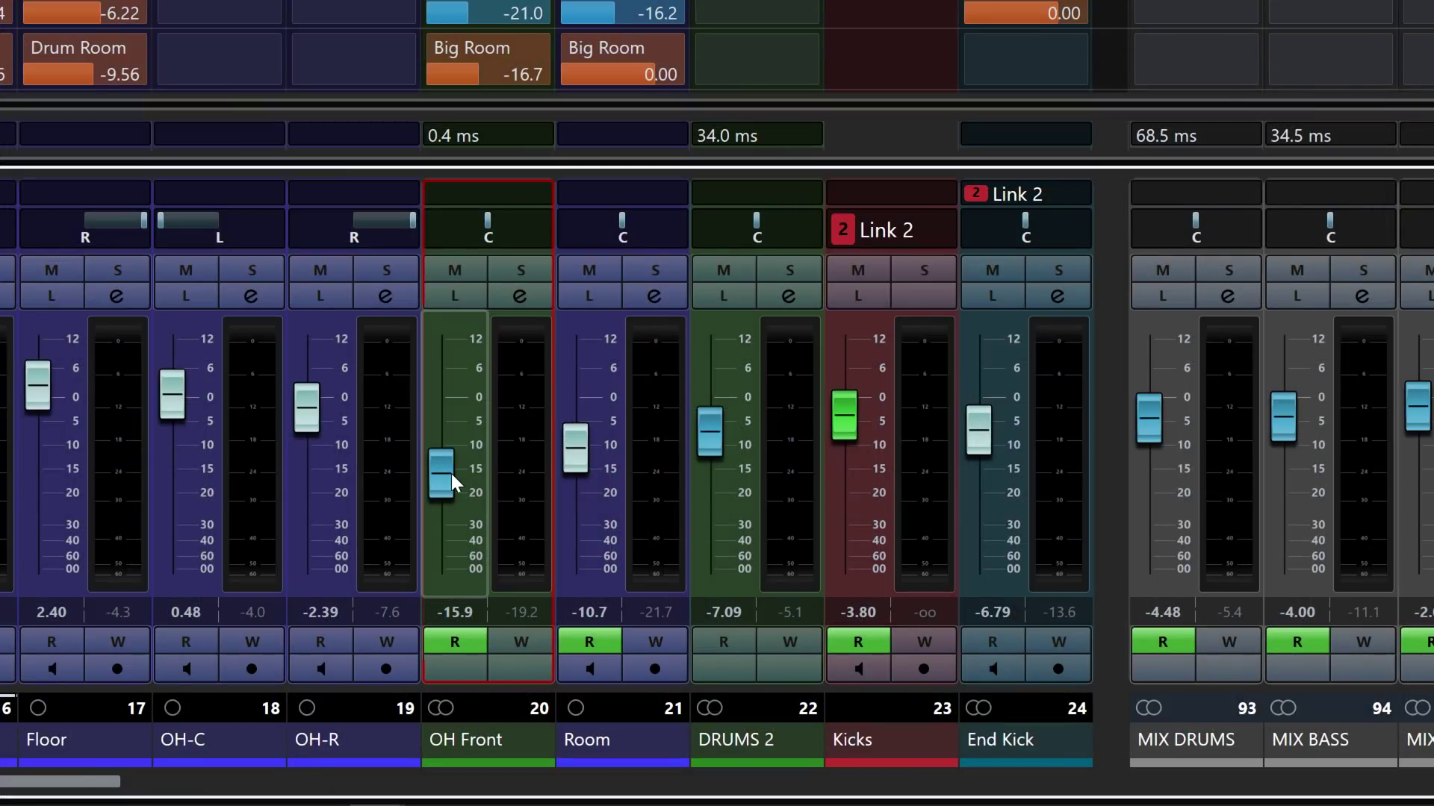
# - Lower the OH Front fader, raise it to about 0.21 dB, and nudge it up and down in small increments
pyautogui.moveTo(446, 464); pyautogui.dragTo(432, 495)
pyautogui.moveTo(436, 576); pyautogui.dragTo(441, 417)
pyautogui.scroll(5, 464, 401)
pyautogui.scroll(-5, 469, 429)
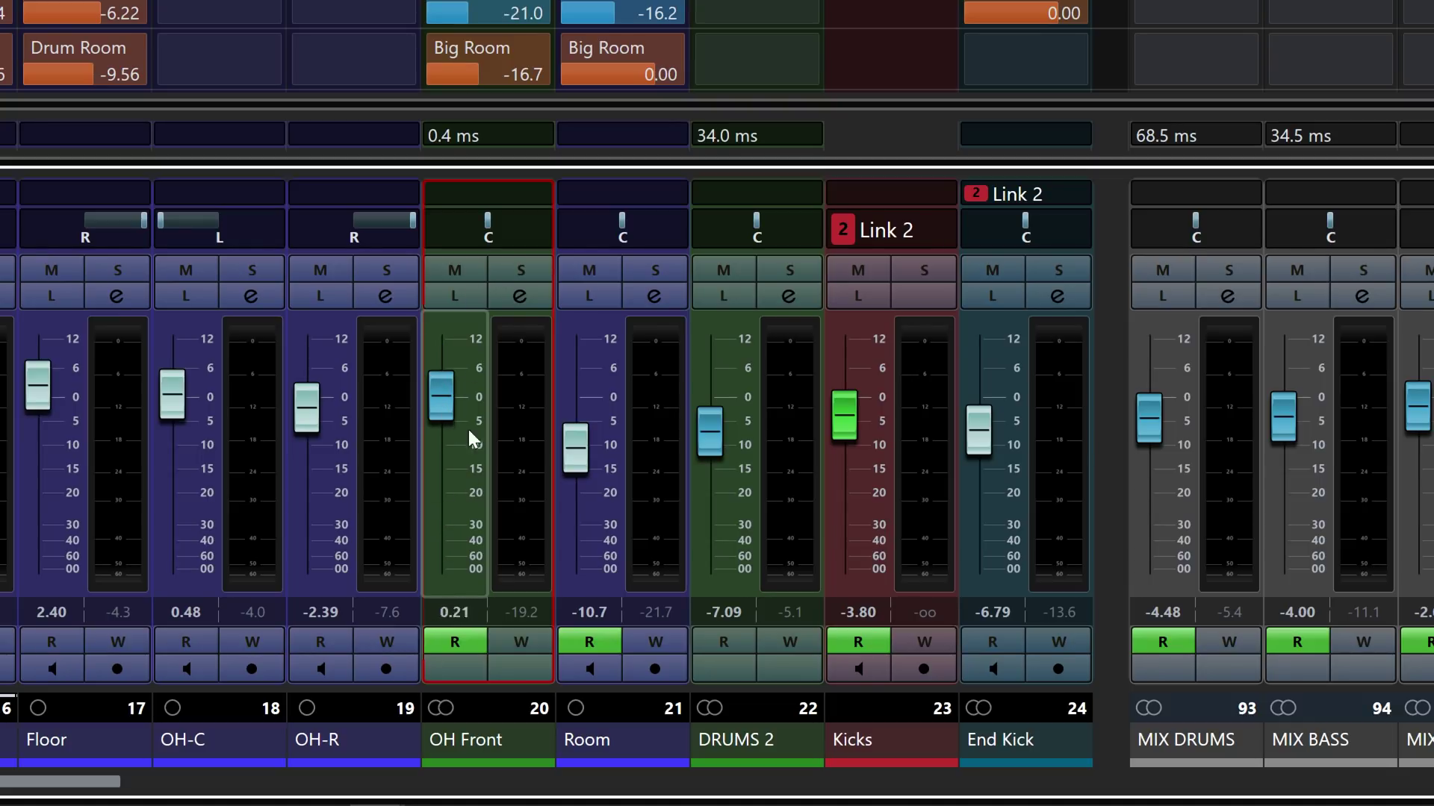
pyautogui.scroll(5, 463, 441)
pyautogui.scroll(-6, 477, 358)
pyautogui.scroll(6, 463, 358)
pyautogui.scroll(-2, 459, 433)
pyautogui.scroll(-8, 442, 415)
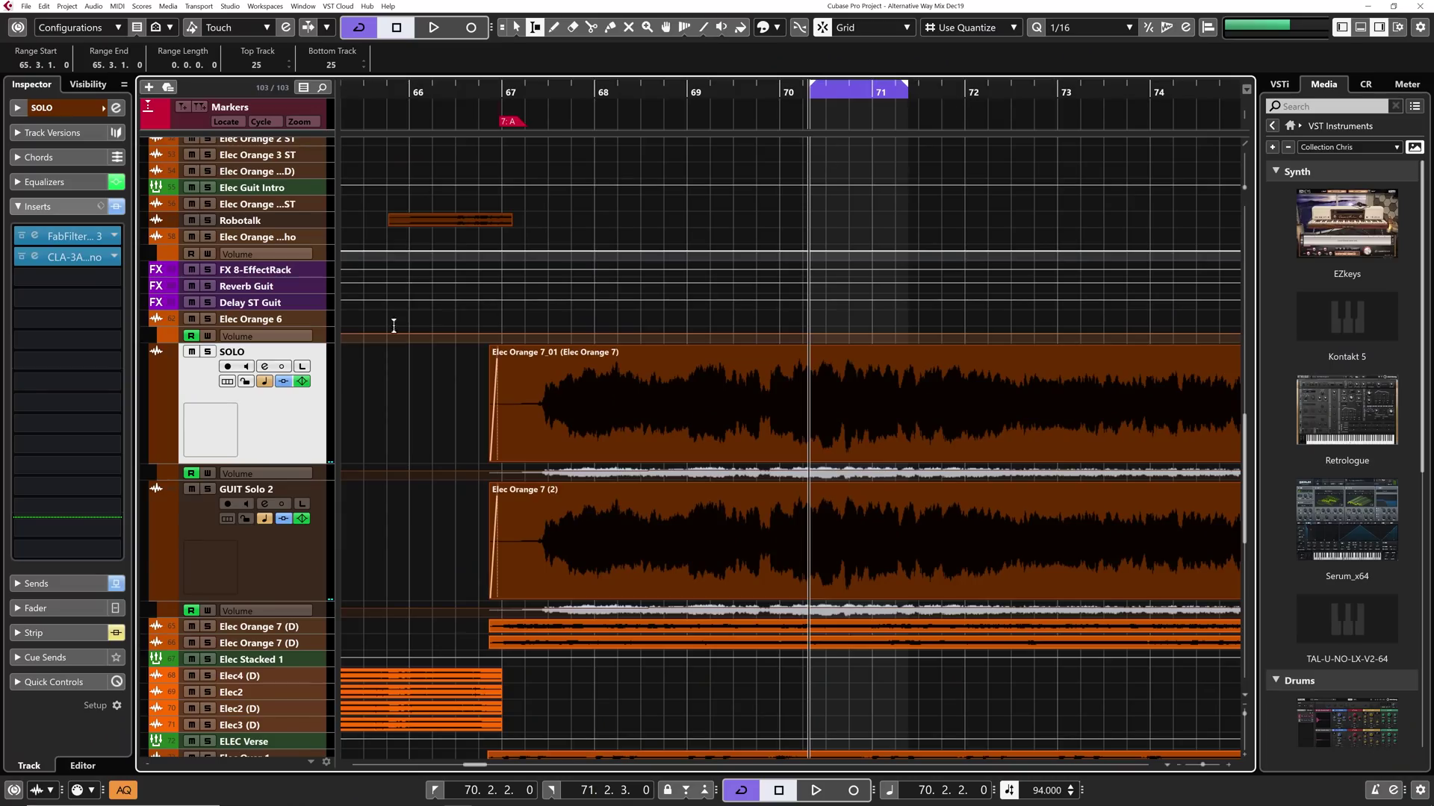
# - Select the SOLO and GUIT Solo 2 tracks, reselect SOLO, and open the colour choice for selected tracks
pyautogui.click(275, 553)
pyautogui.click(280, 421)
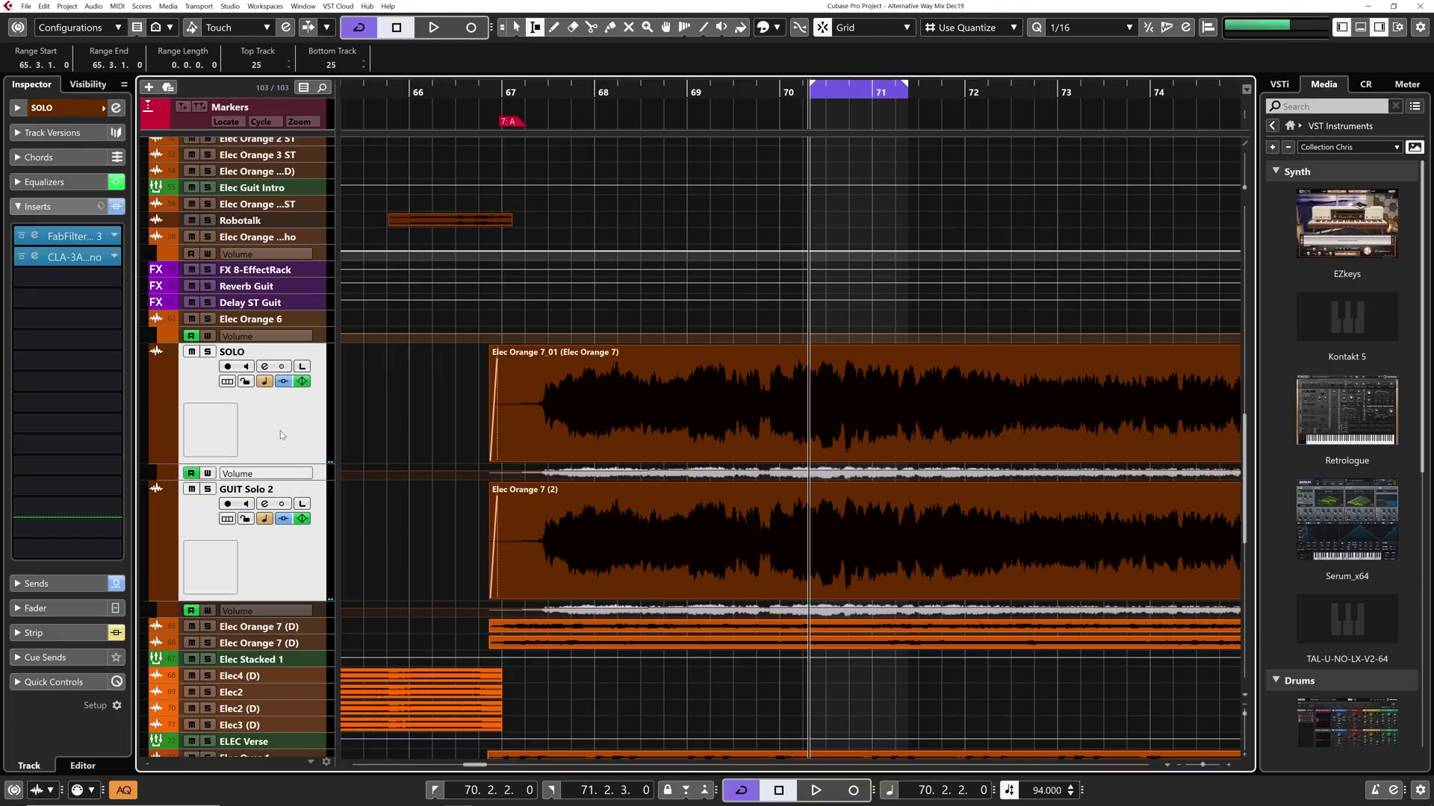
pyautogui.click(284, 425)
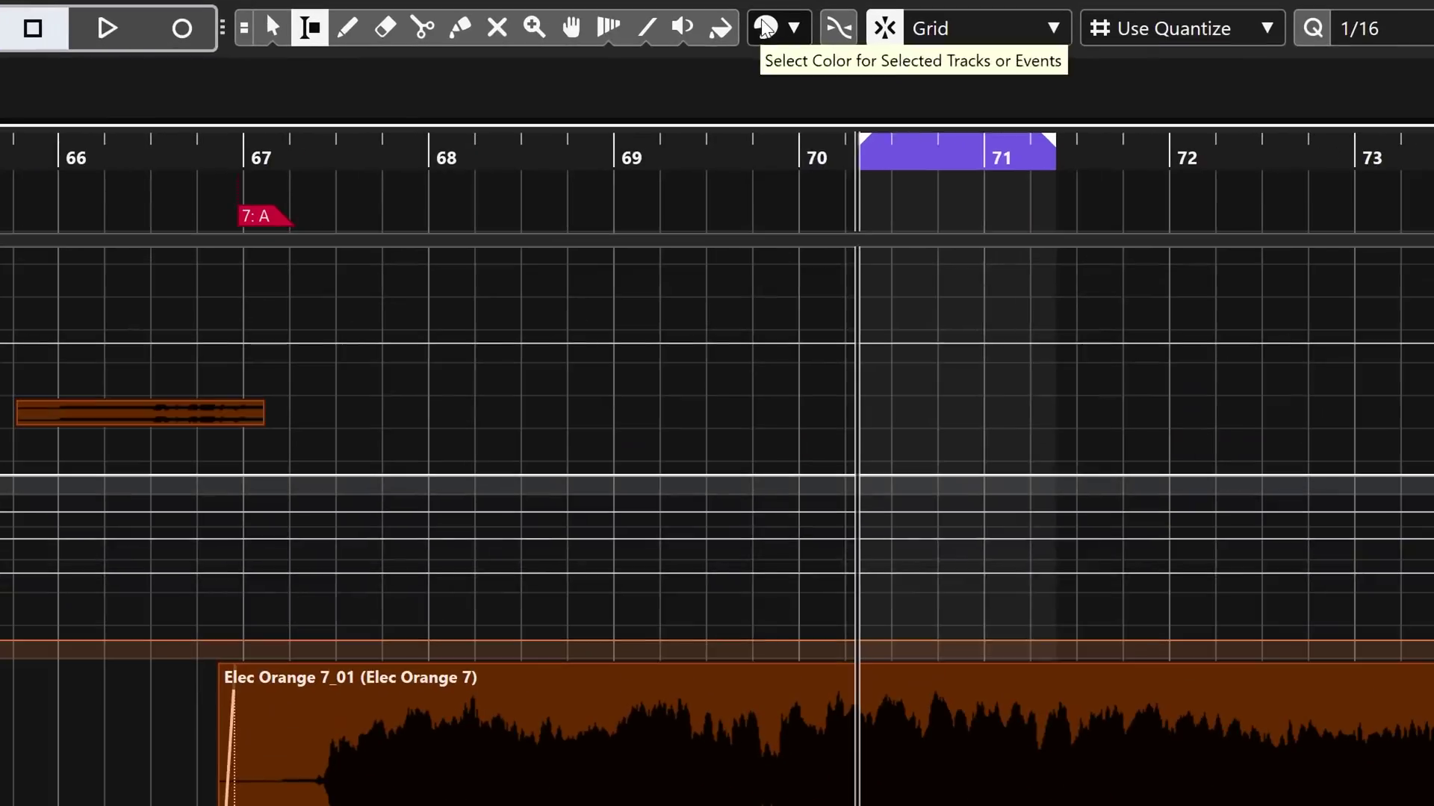
pyautogui.click(762, 28)
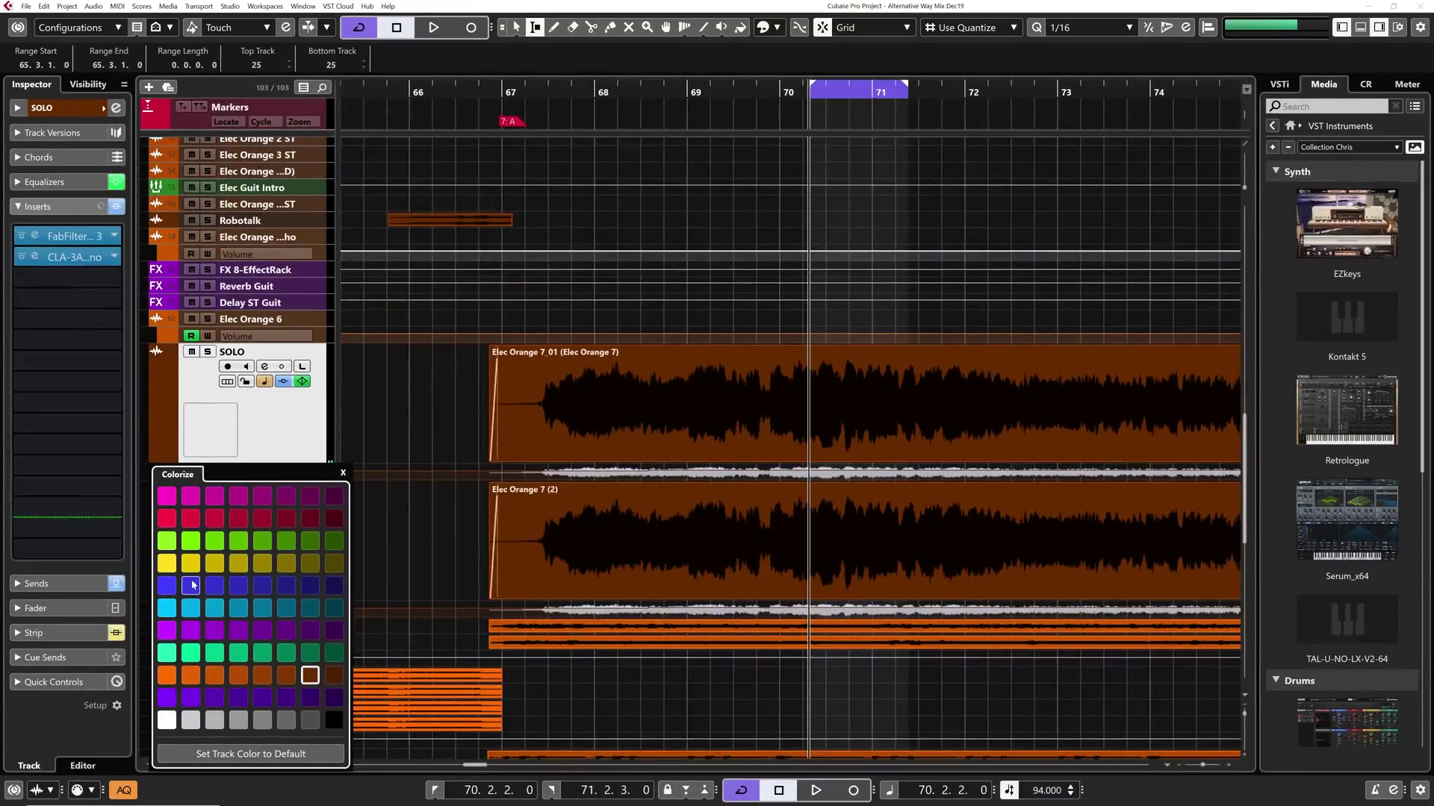
# - Try yellow and purple on the SOLO track, settle on teal, and colour the GUIT Solo 2 track violet
pyautogui.click(233, 754)
pyautogui.click(214, 564)
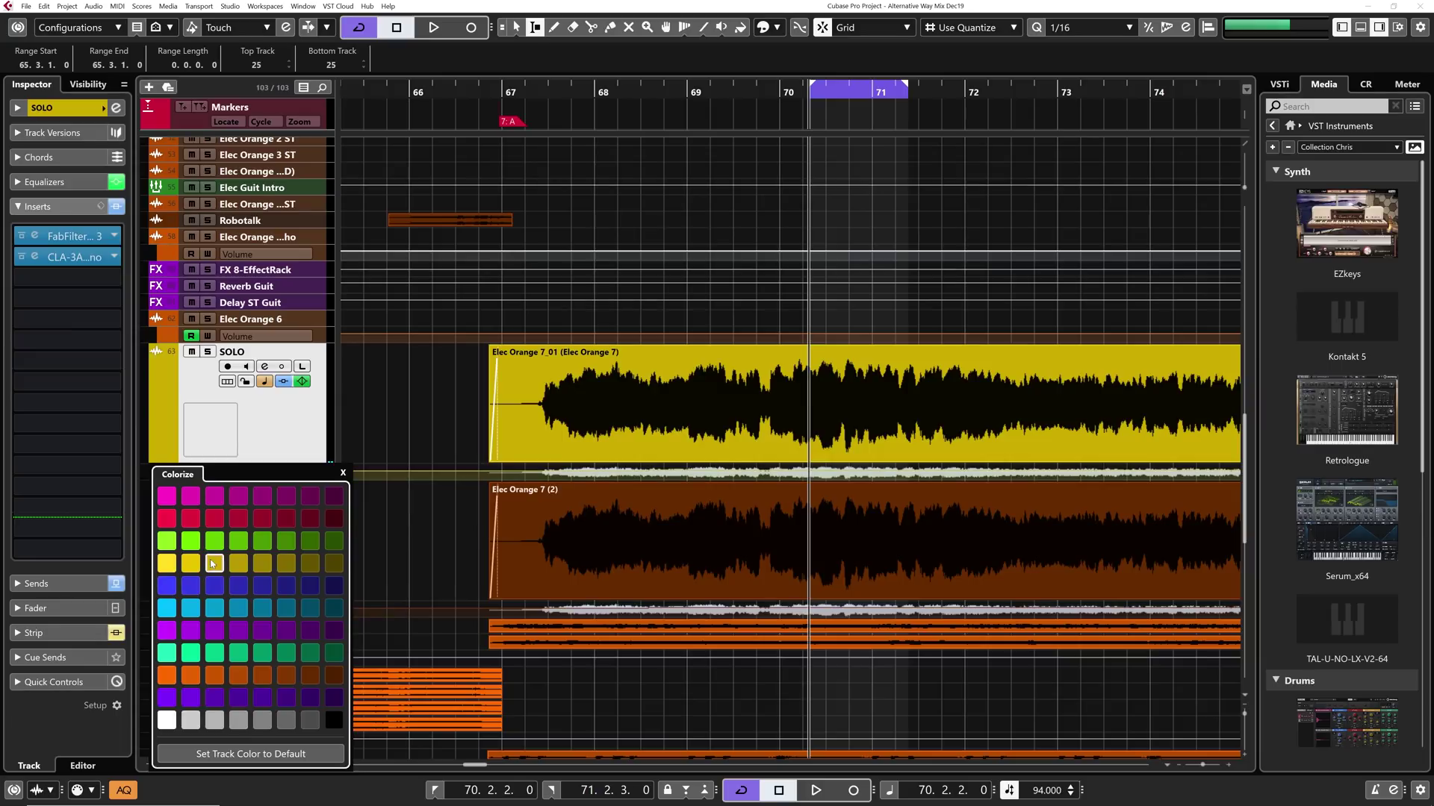
pyautogui.click(214, 518)
pyautogui.click(215, 634)
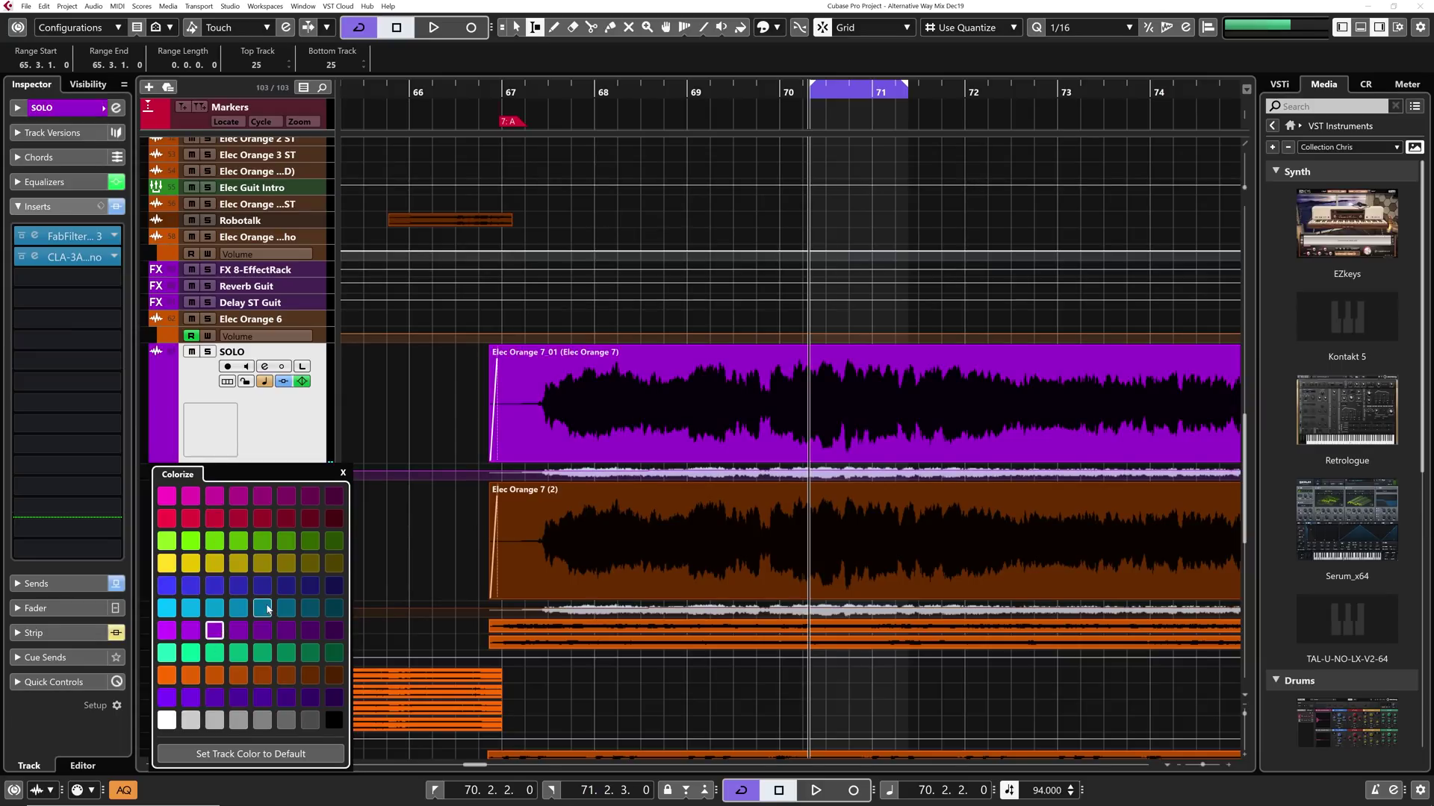
pyautogui.click(263, 609)
pyautogui.click(299, 572)
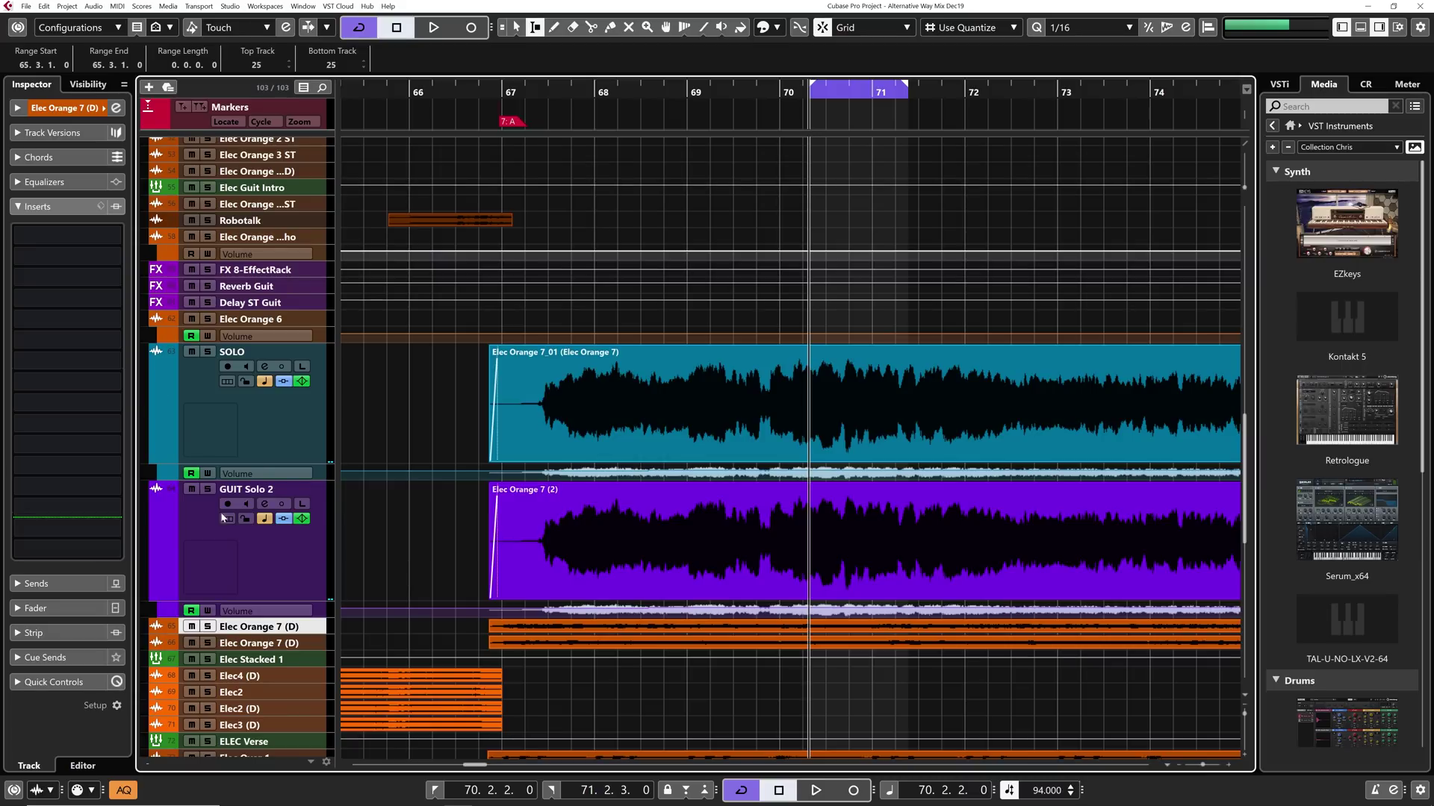
# - Open the MixConsole, show the colour palette of the ELEC Verse channel, and close it without choosing a colour
pyautogui.press('F3')
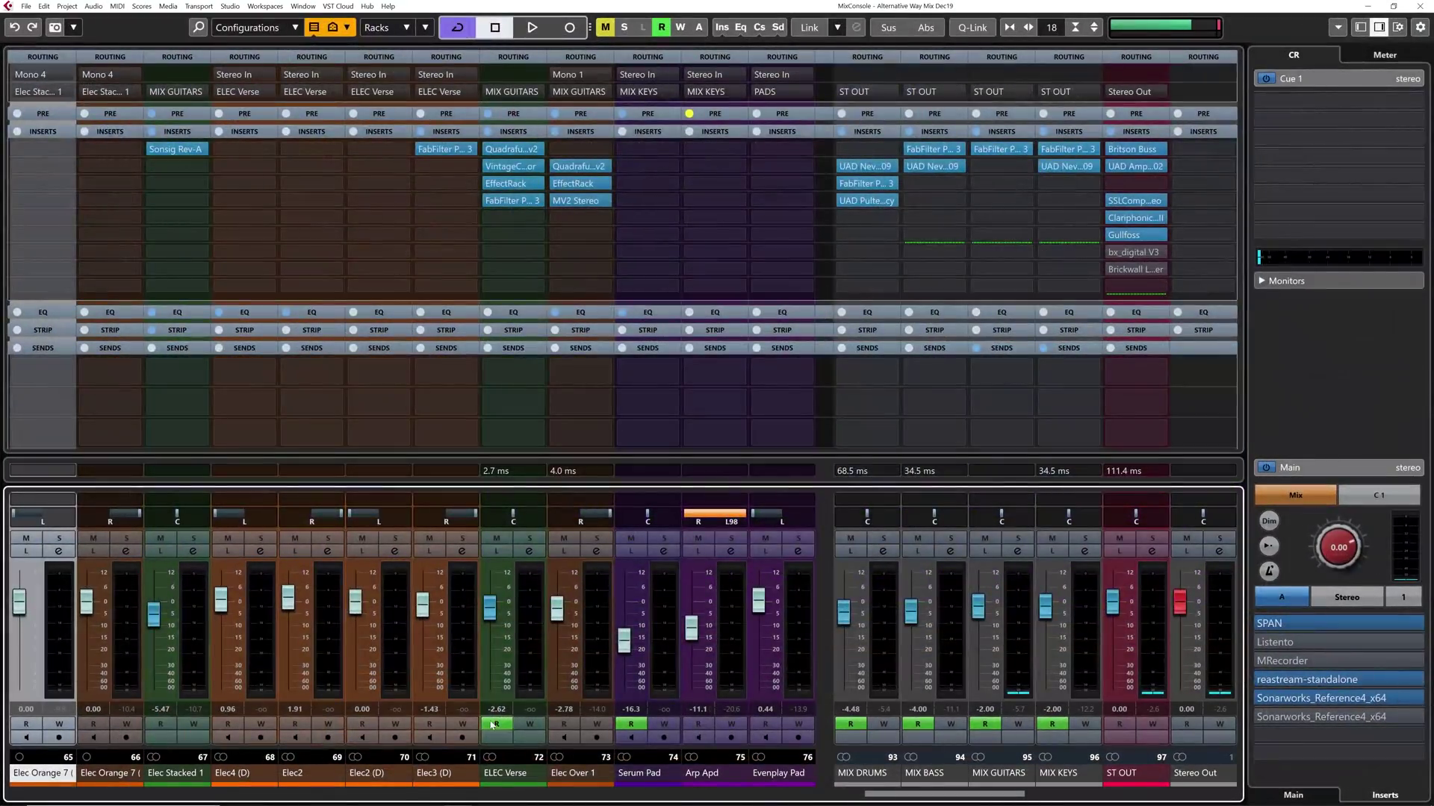
pyautogui.click(540, 781)
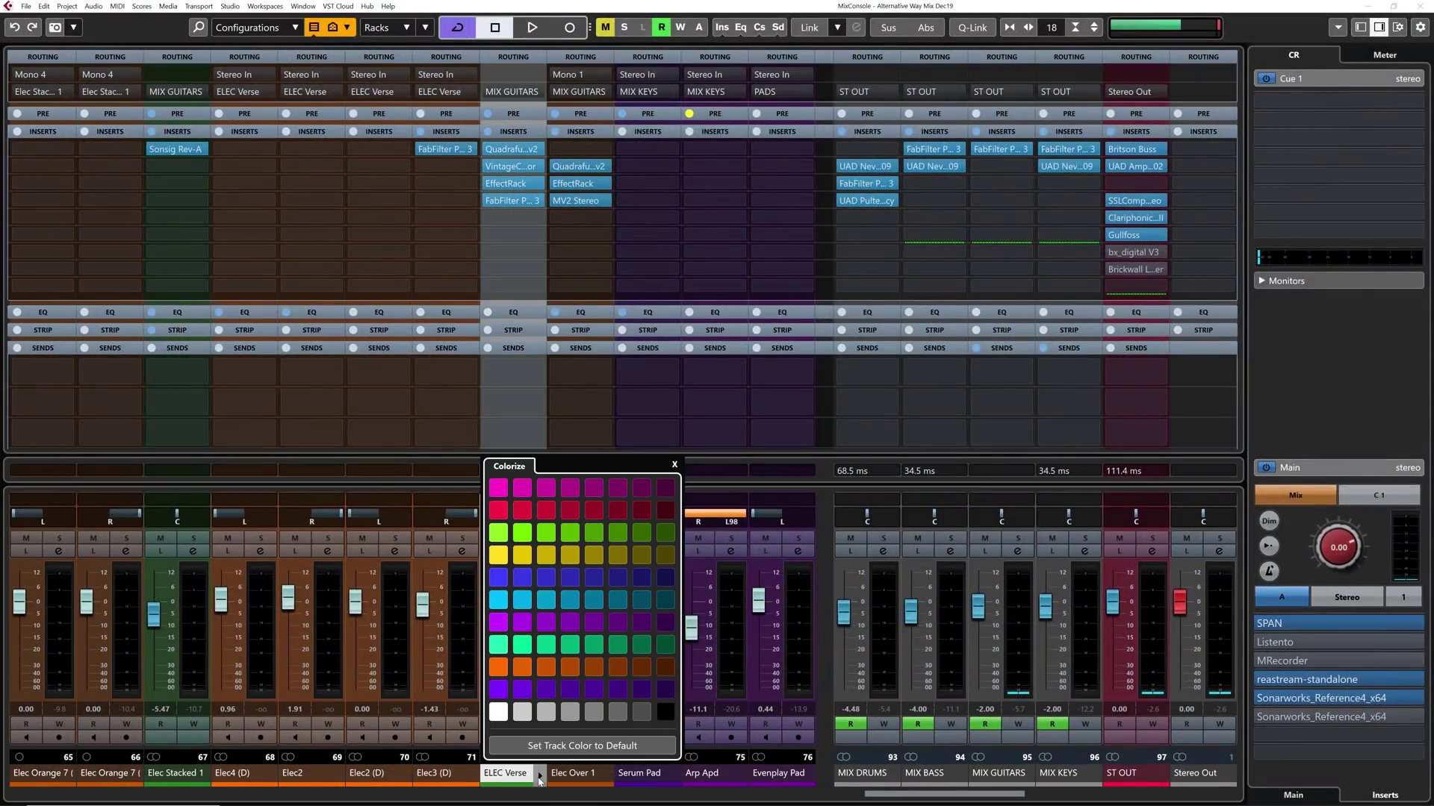
pyautogui.click(281, 514)
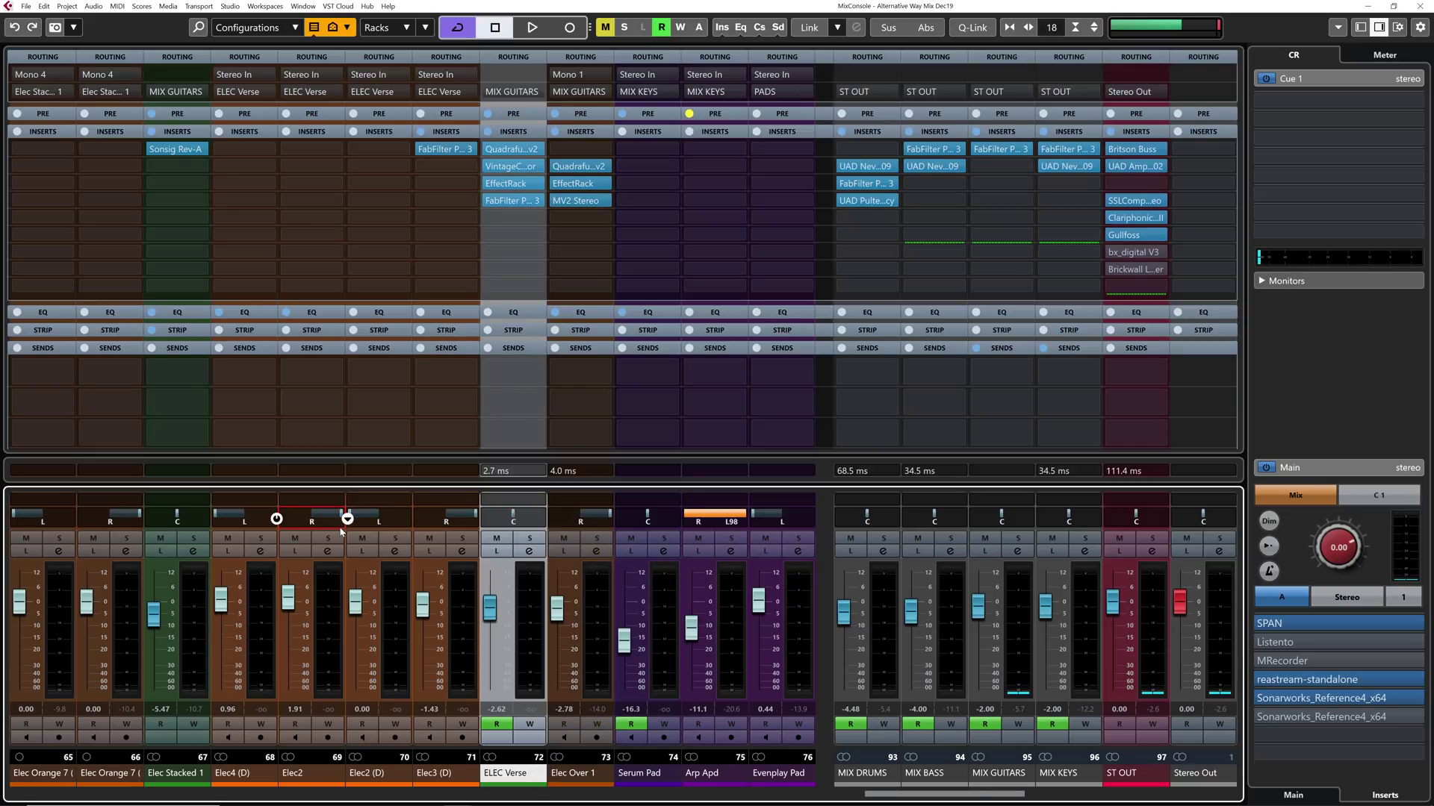
pyautogui.rightClick(280, 514)
pyautogui.click(484, 782)
pyautogui.press('F3')
# - Expand the channel EQ rack in the MixConsole and set Elec Over 1's EQ band 2 frequency to 1260 Hz
pyautogui.click(510, 311)
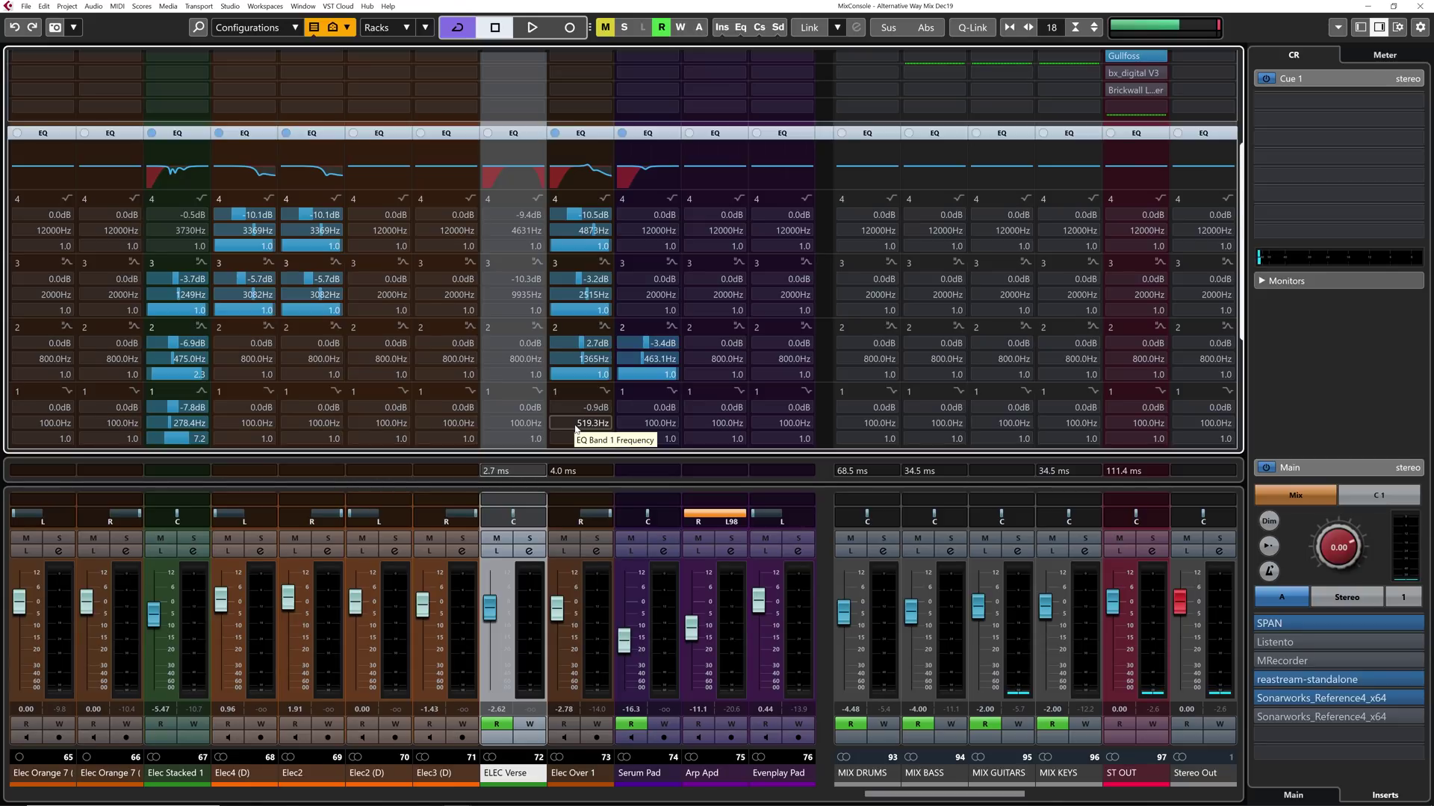
pyautogui.scroll(-2, 600, 362)
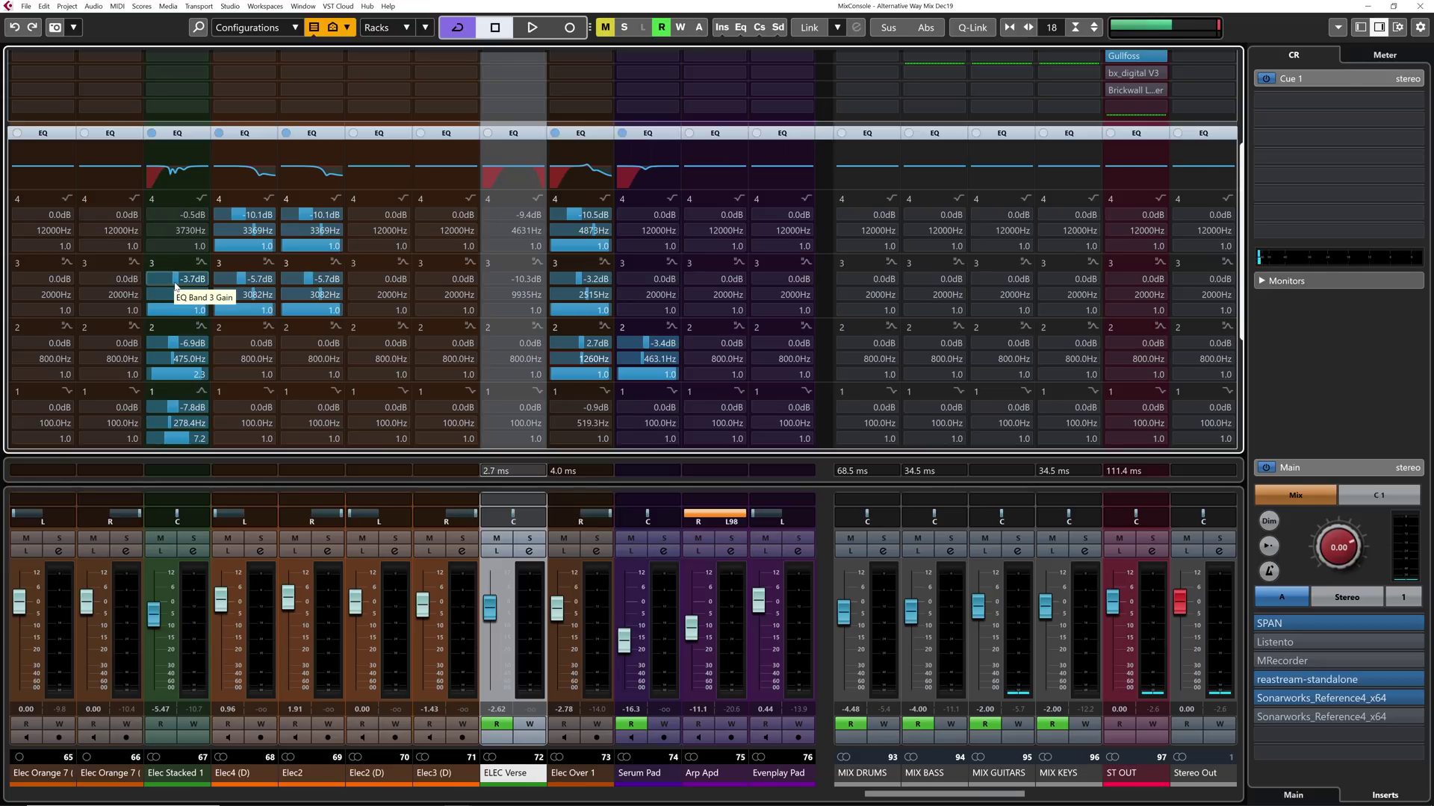
# - Enlarge the EQ curve of Elec Stacked 1 and move band 3 to -5.5 dB at about 1350 Hz
pyautogui.click(192, 163)
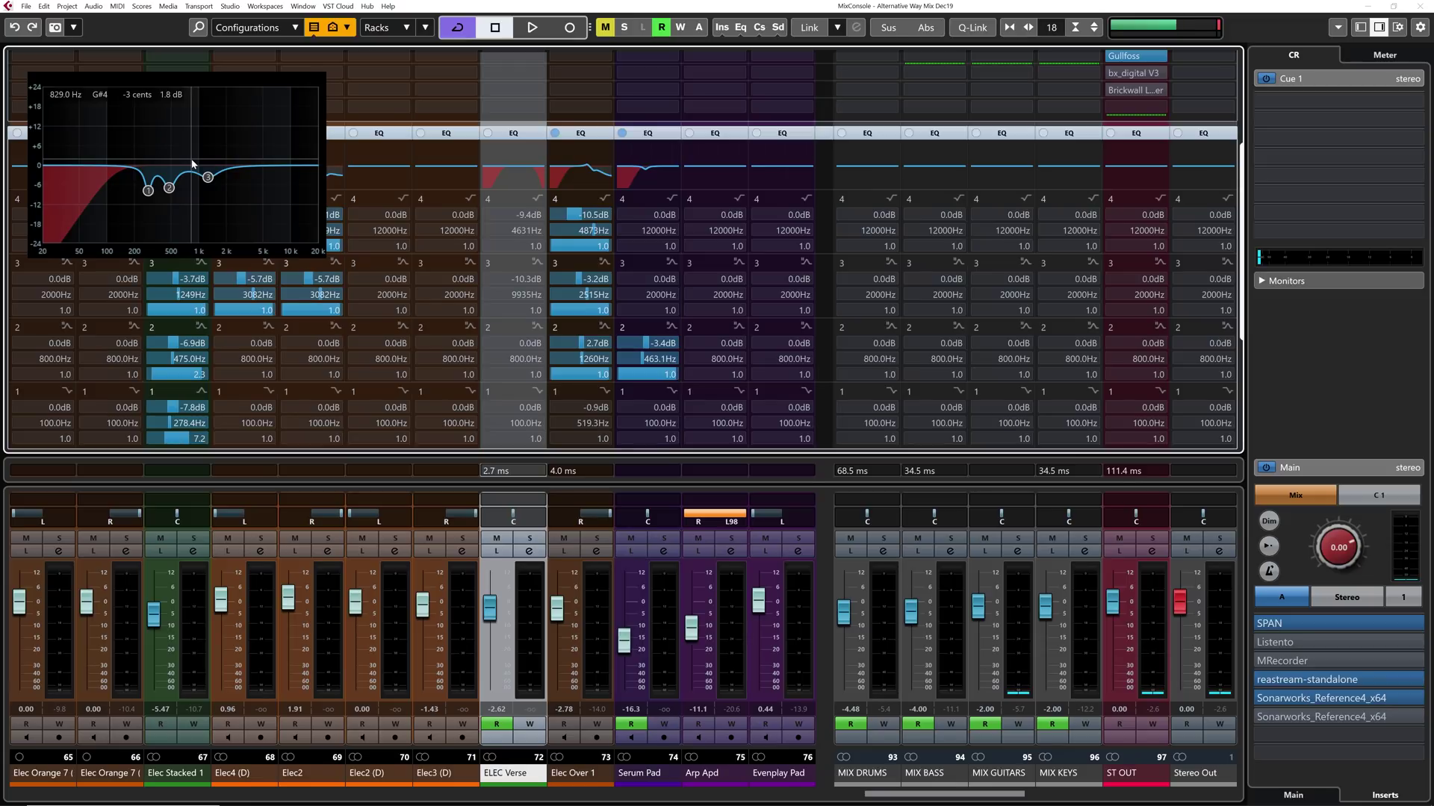
pyautogui.doubleClick(251, 167)
pyautogui.moveTo(207, 177)
pyautogui.mouseDown()
pyautogui.moveTo(215, 147)
pyautogui.moveTo(210, 183)
pyautogui.mouseUp()
# - Add EQ points to the Elec3 (D) curve at -4.3 dB, 105.8 Hz and 1.8 dB, 1963 Hz
pyautogui.click(430, 187)
pyautogui.doubleClick(415, 167)
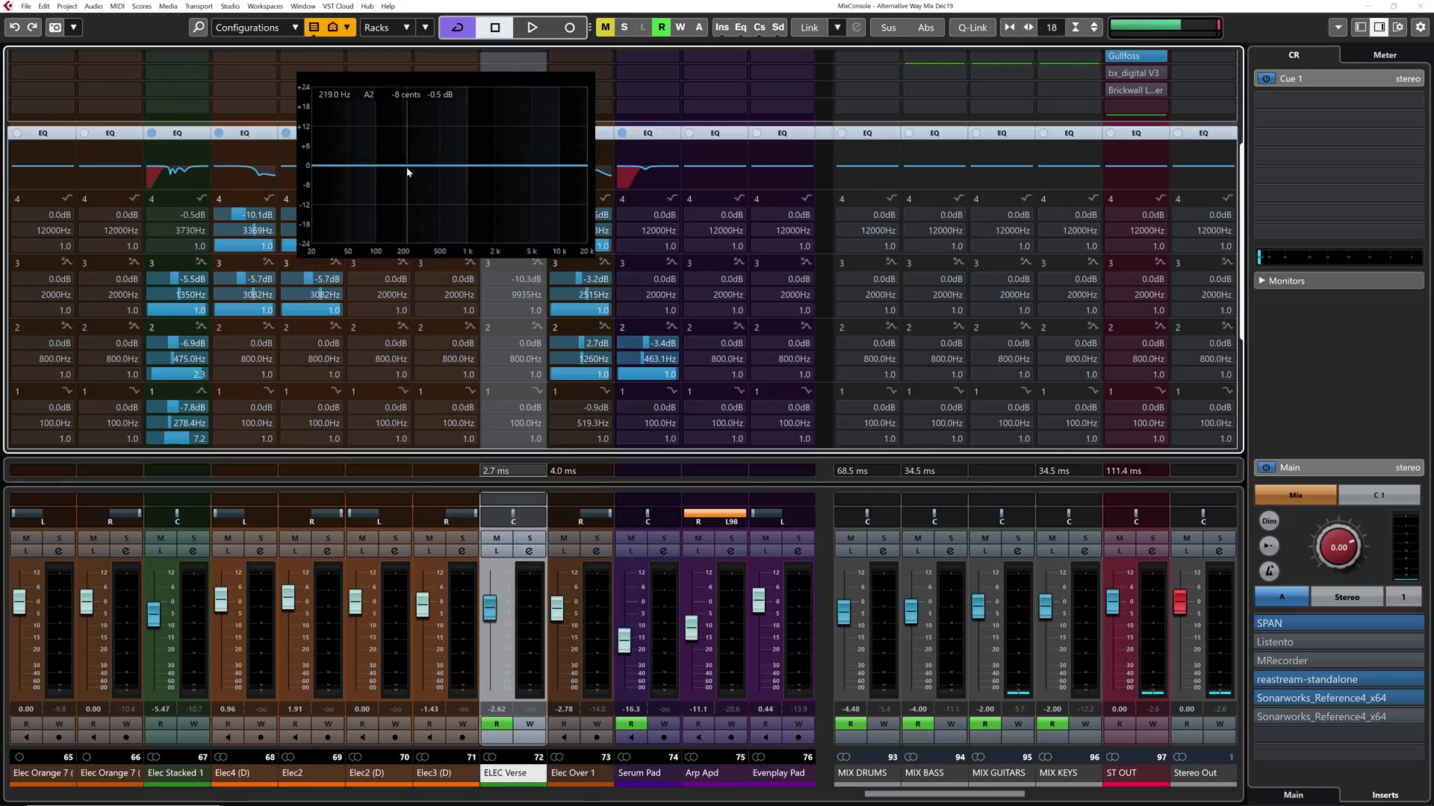
pyautogui.moveTo(415, 167); pyautogui.dragTo(378, 179)
pyautogui.doubleClick(495, 160)
# - Add EQ points to the Arp Apd curve at -2.7 dB, 151 Hz and 3.4 dB, 2698 Hz
pyautogui.click(715, 165)
pyautogui.doubleClick(672, 166)
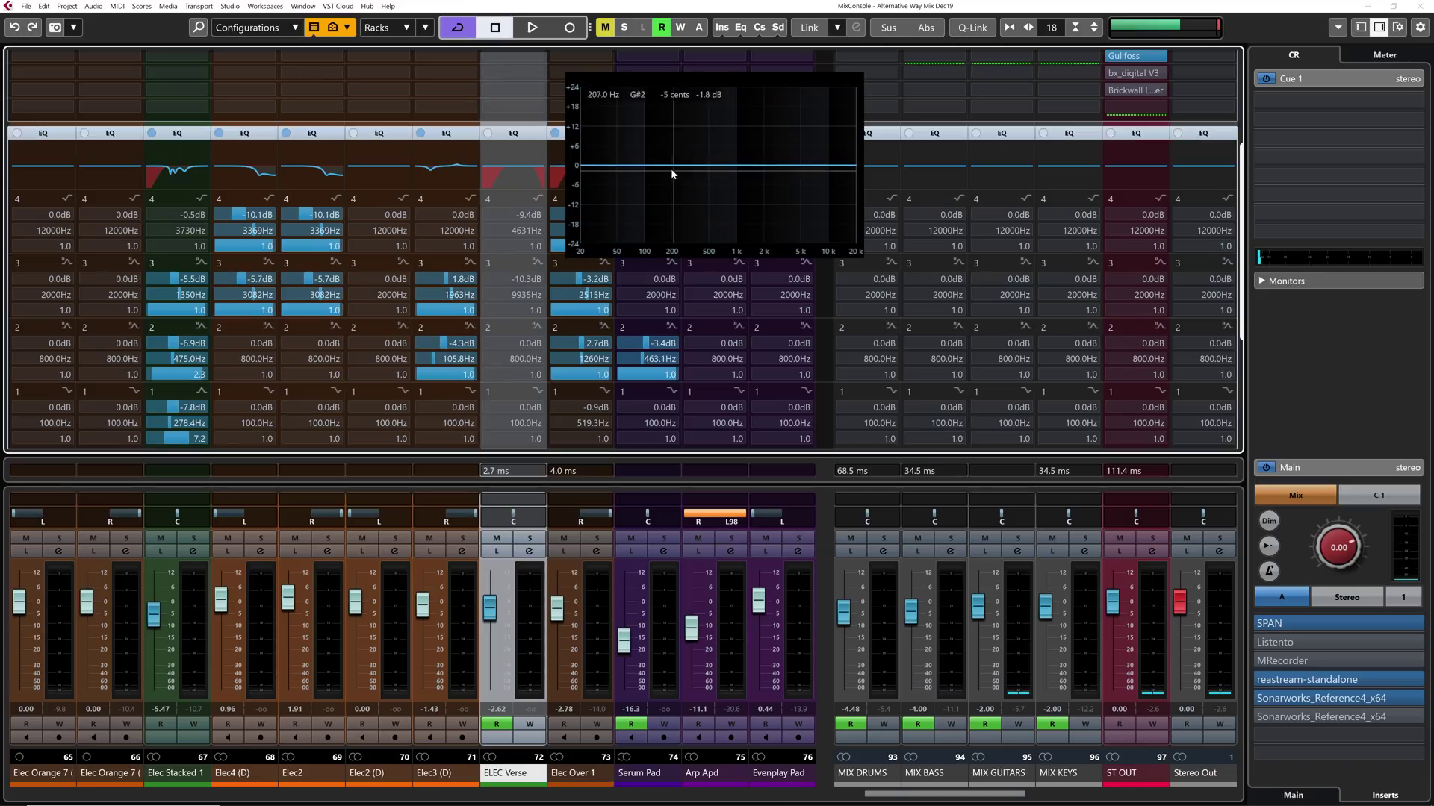
pyautogui.moveTo(672, 166); pyautogui.dragTo(659, 175)
pyautogui.doubleClick(777, 165)
pyautogui.moveTo(776, 165); pyautogui.dragTo(778, 156)
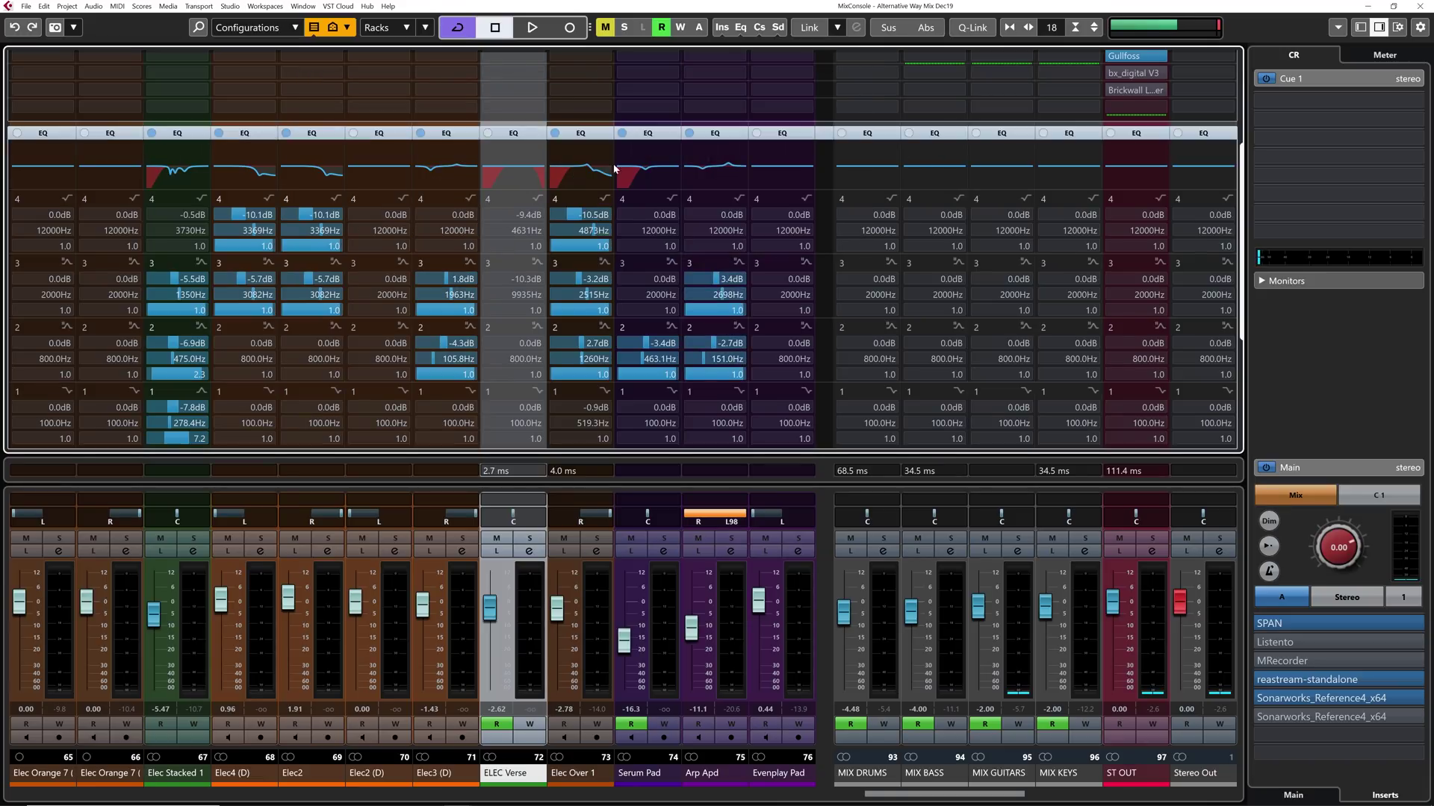
# - Move band 2 on the Elec Over 1 EQ curve to 0.7 dB at about 1078 Hz
pyautogui.click(614, 169)
pyautogui.moveTo(608, 155); pyautogui.dragTo(605, 163)
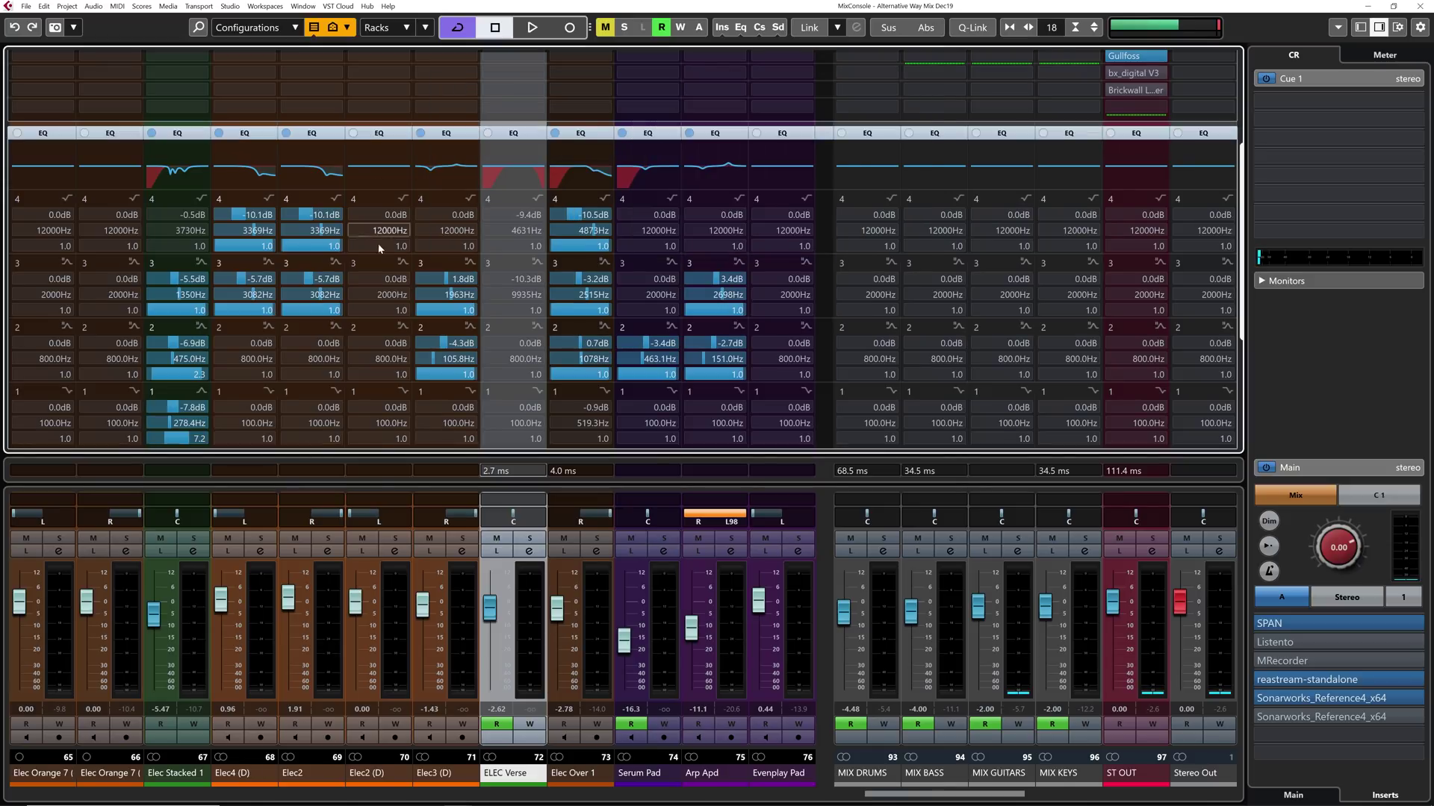